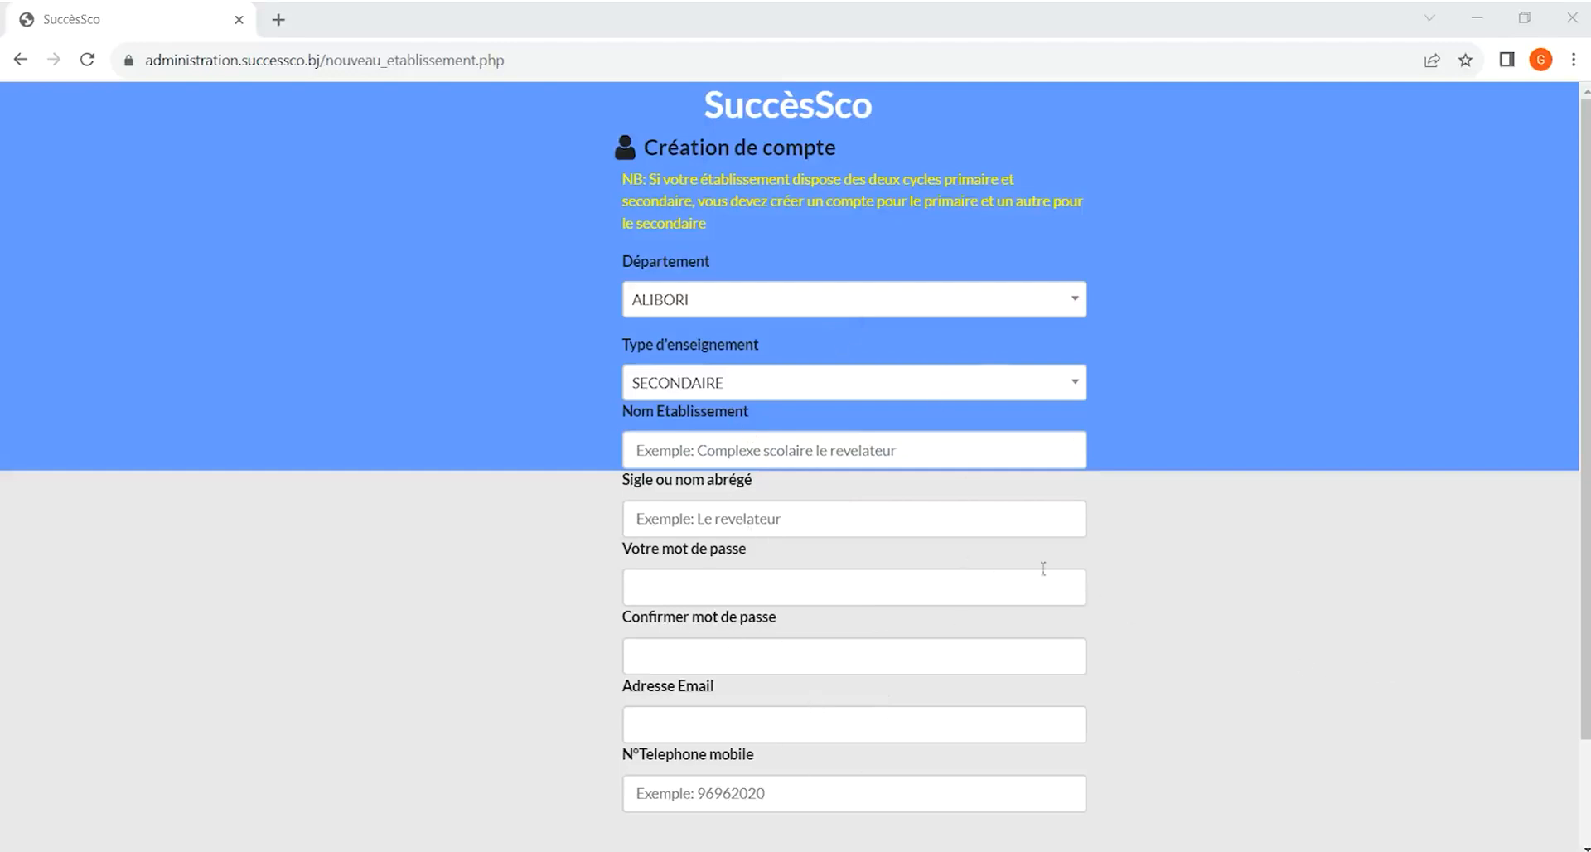
# Review the department and teaching-type options in the school account creation form
pyautogui.click(742, 309)
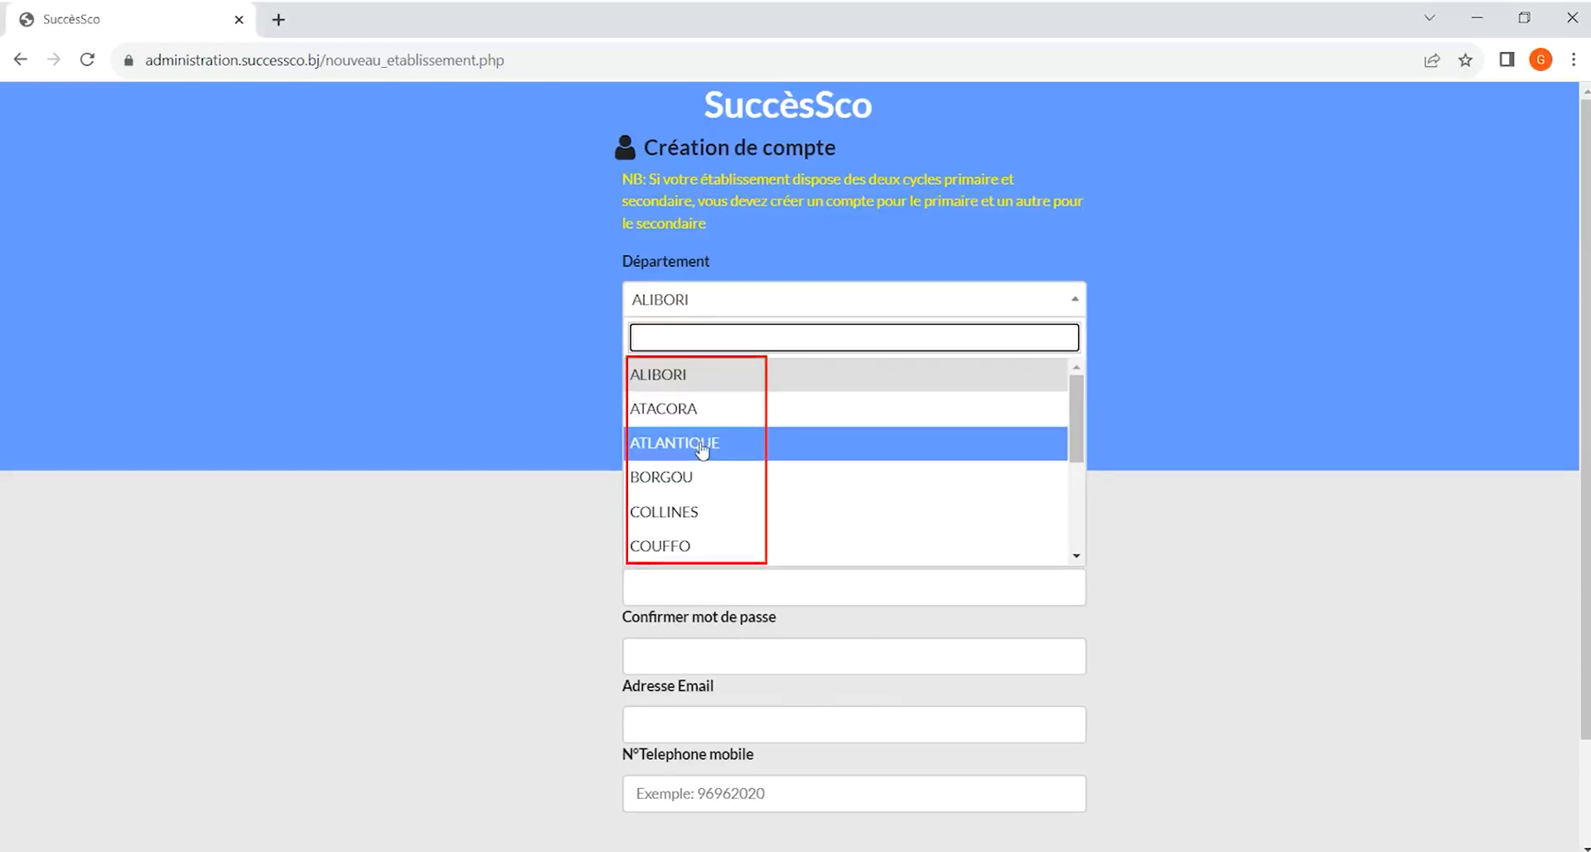
pyautogui.click(787, 314)
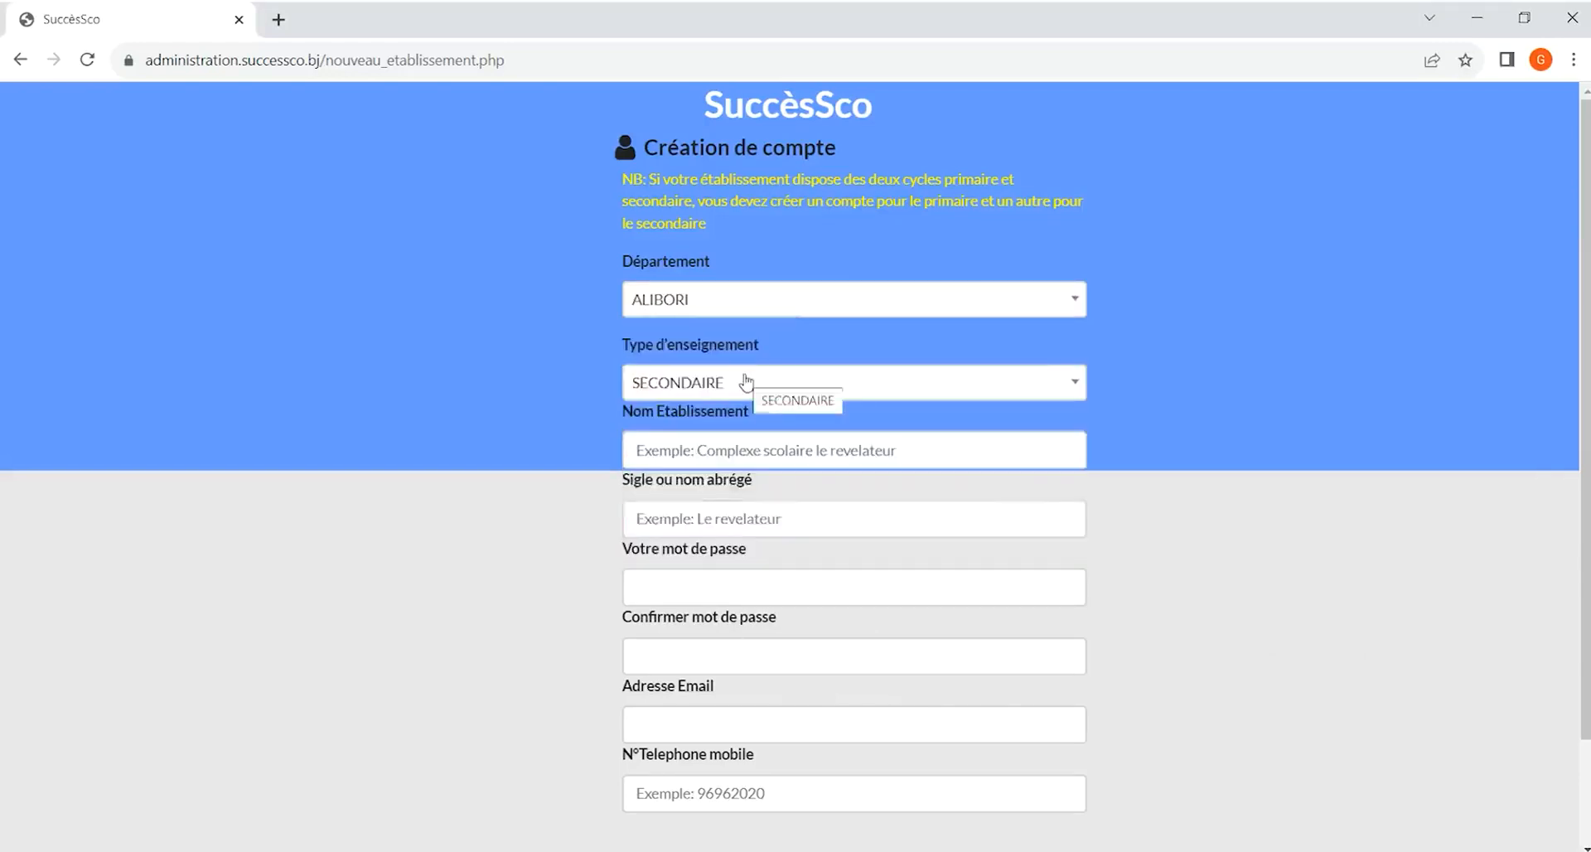
pyautogui.click(745, 381)
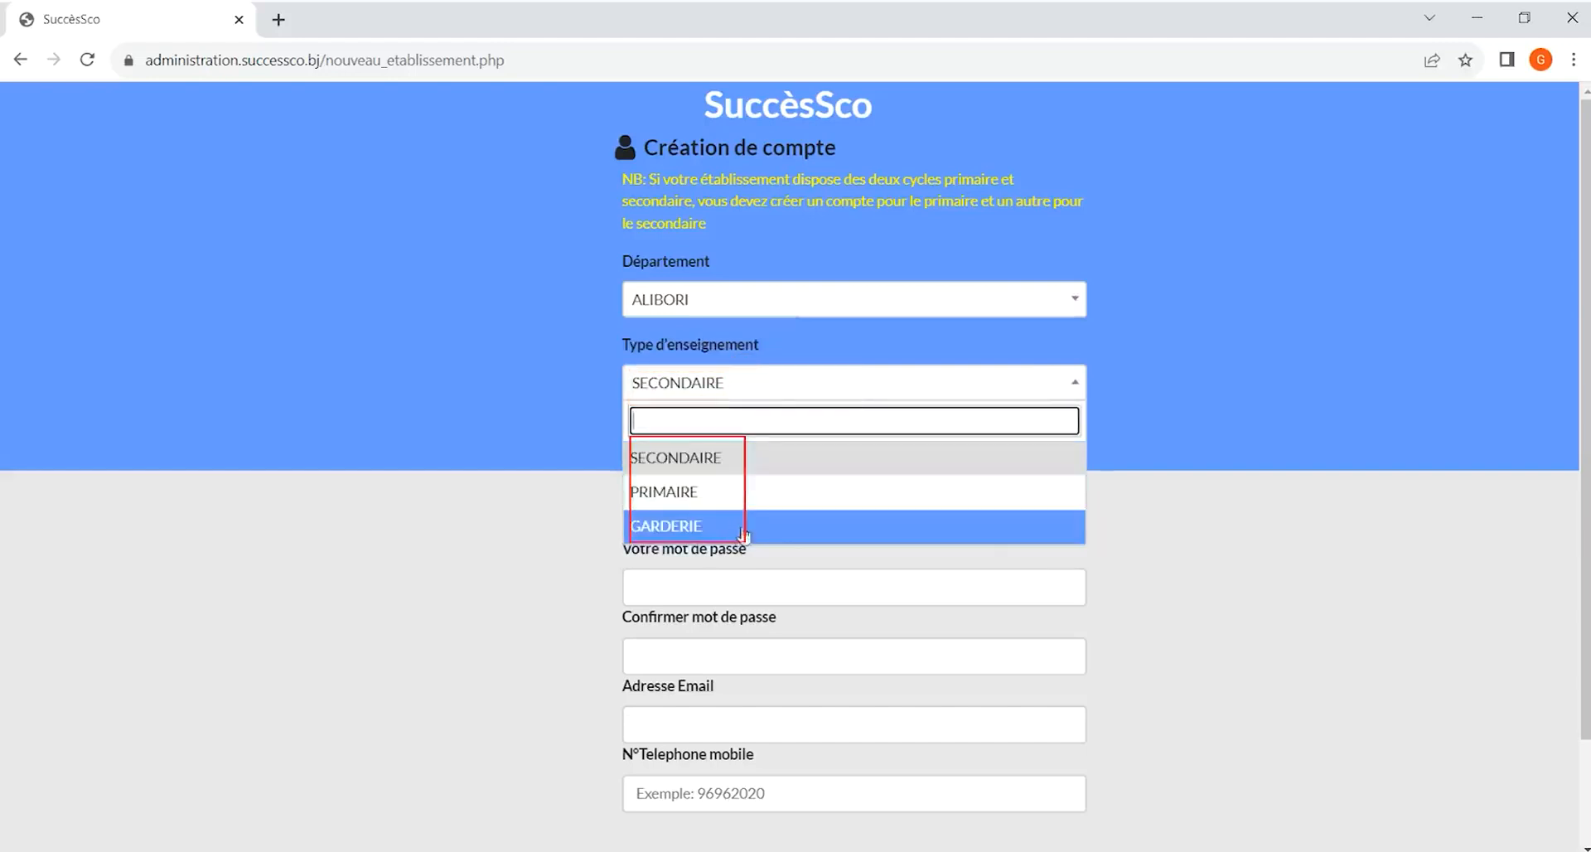
pyautogui.click(899, 448)
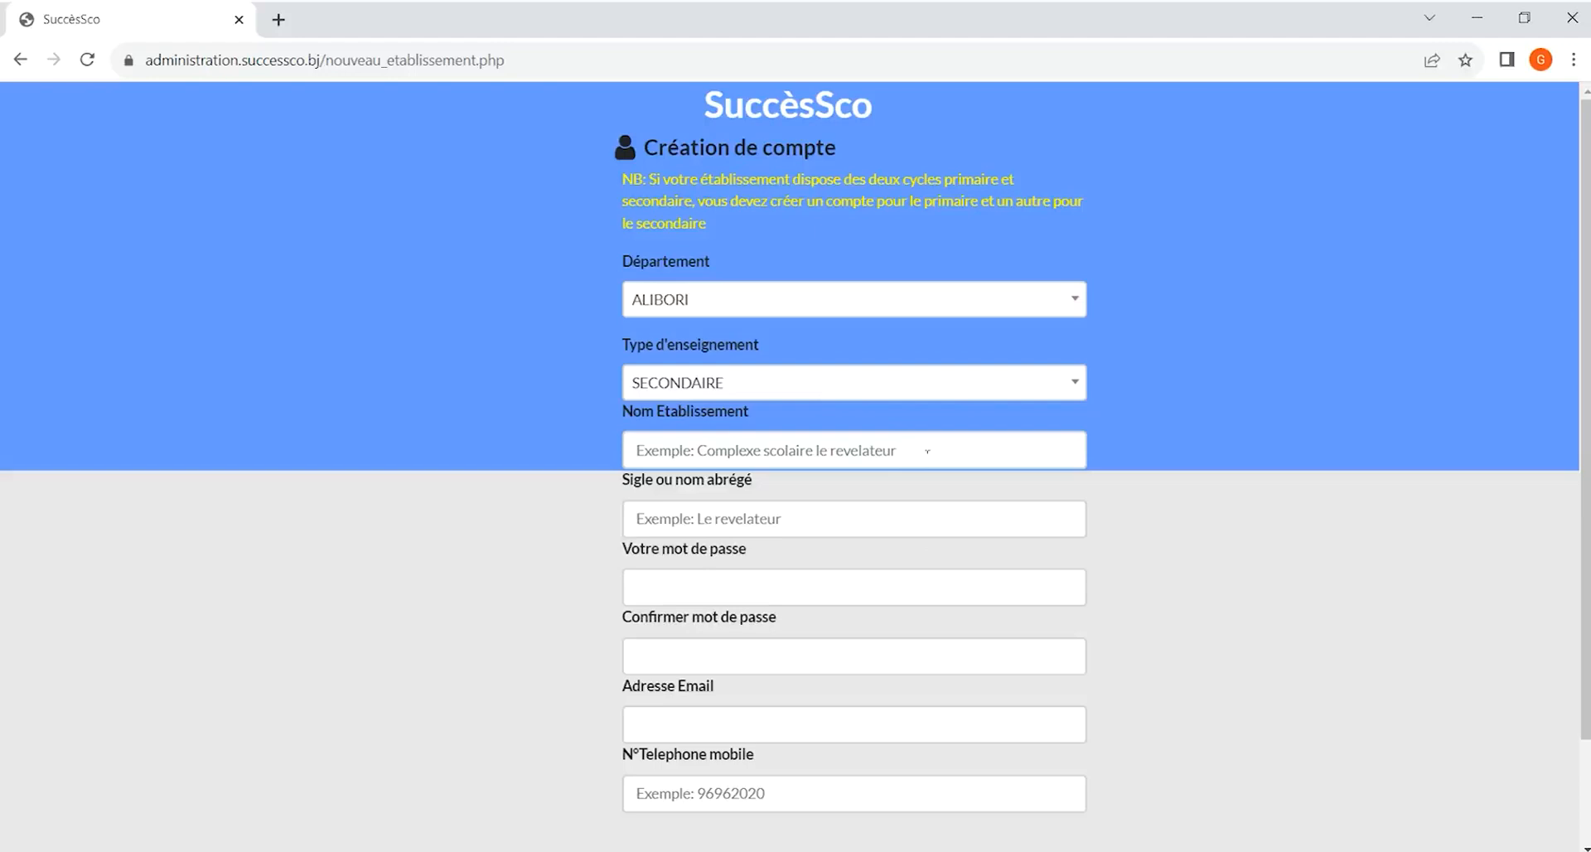
pyautogui.click(1523, 809)
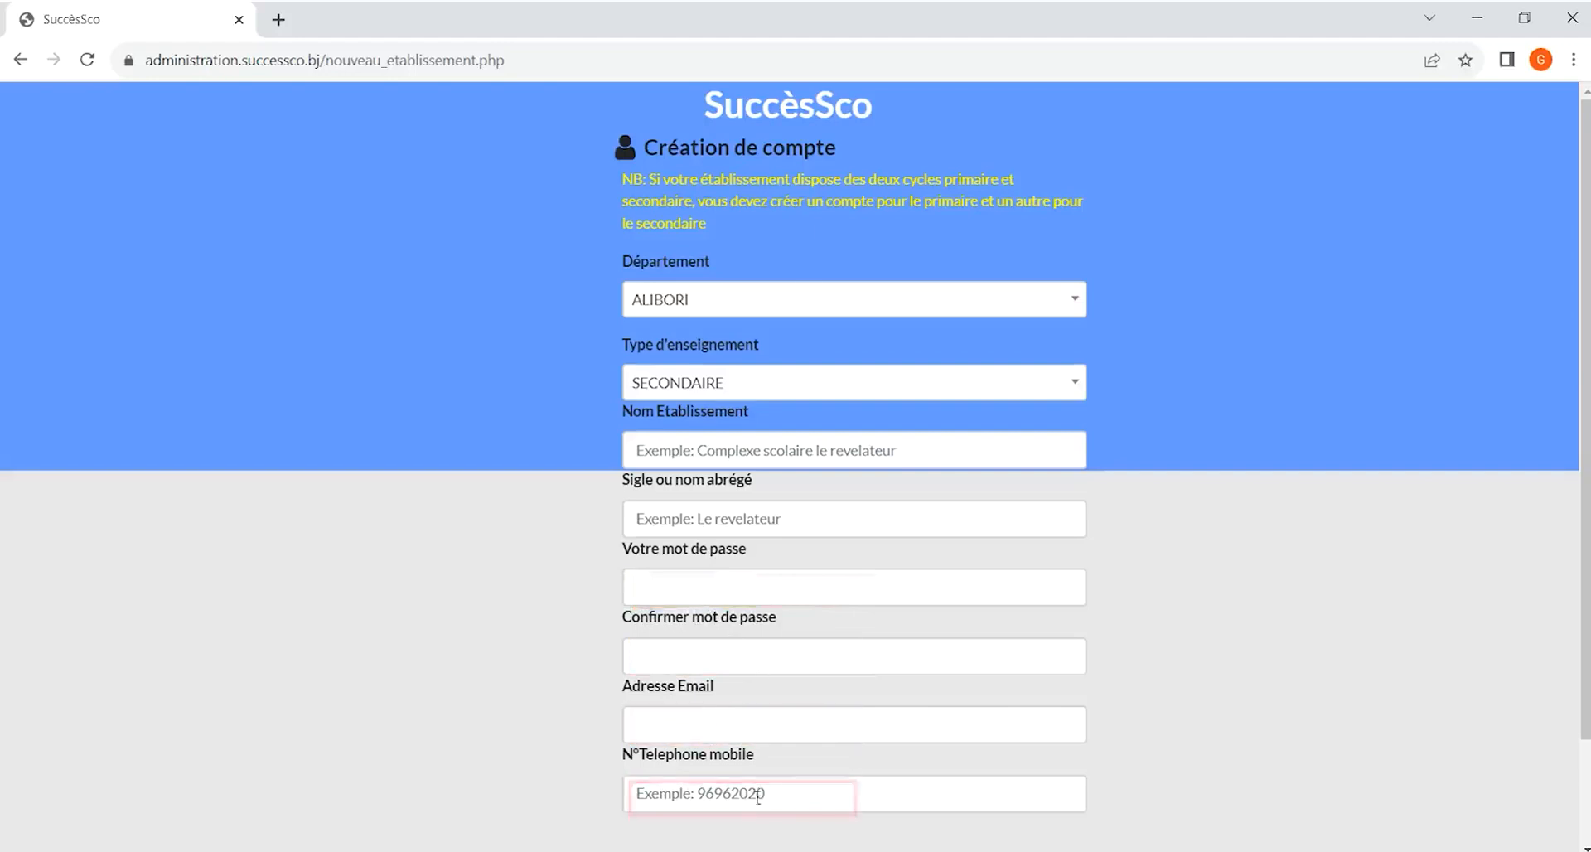
pyautogui.scroll(-1, 787, 699)
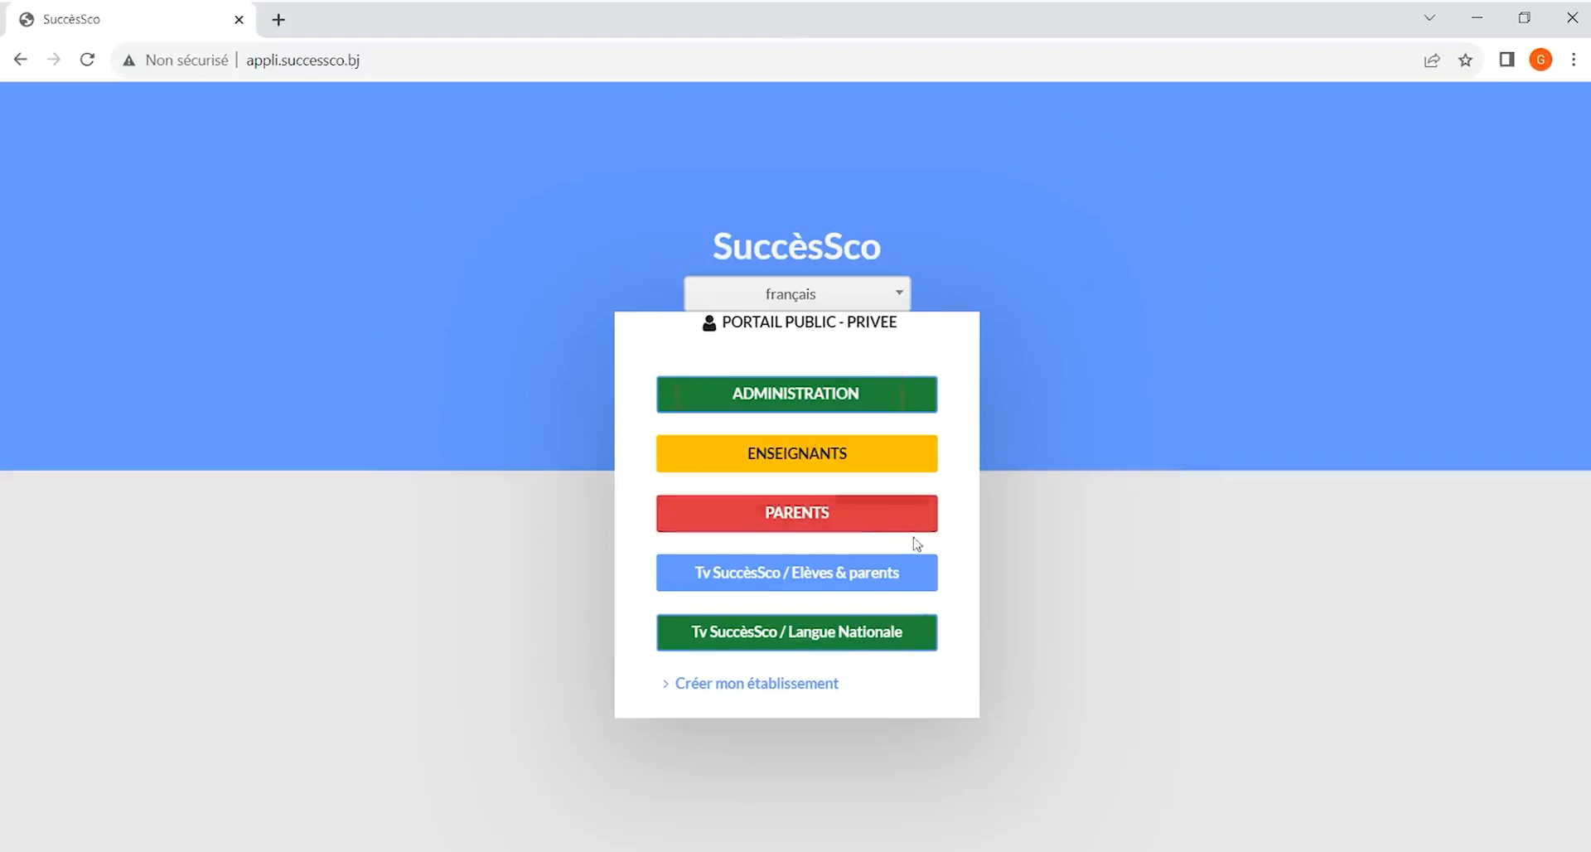
# Open the Administration portal and choose the establishment 002 - LE REVELATEUR SECONDAIRE - Secondaire, then continue
pyautogui.click(802, 401)
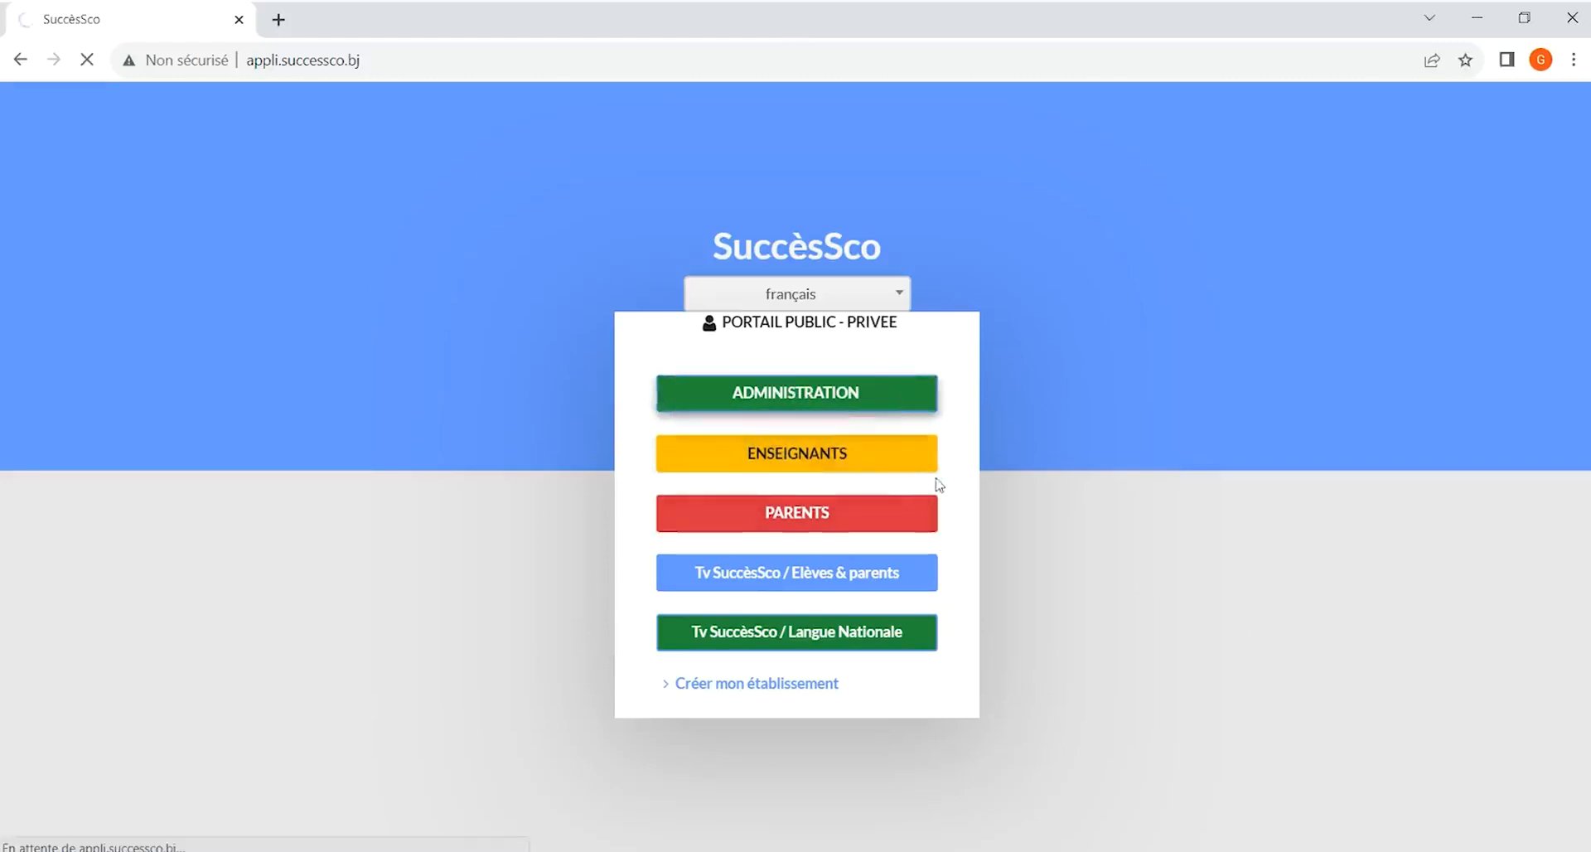
pyautogui.click(916, 492)
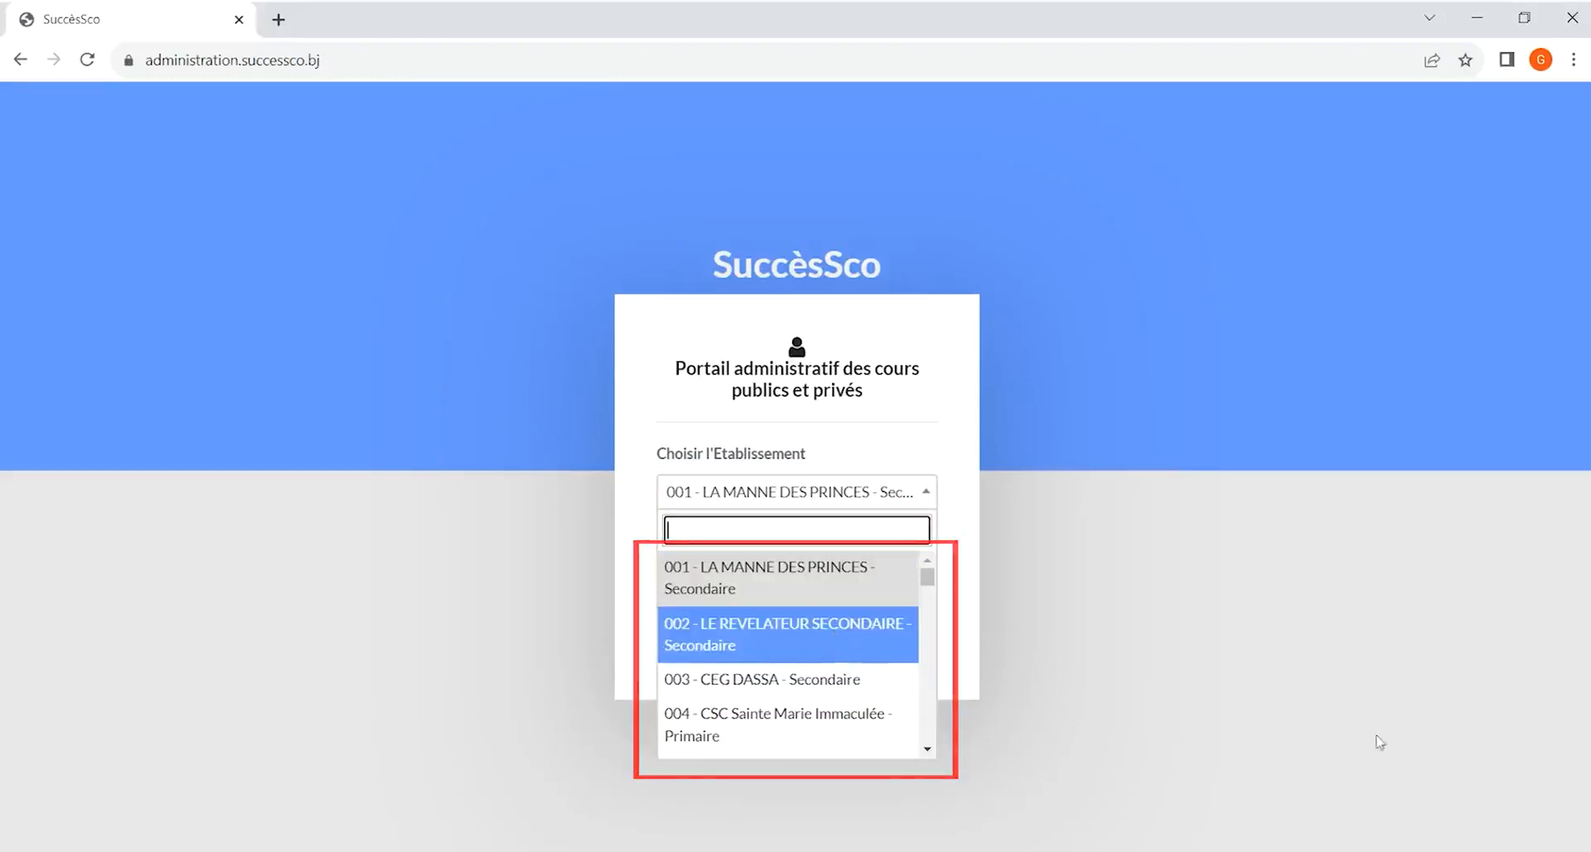
pyautogui.click(1521, 808)
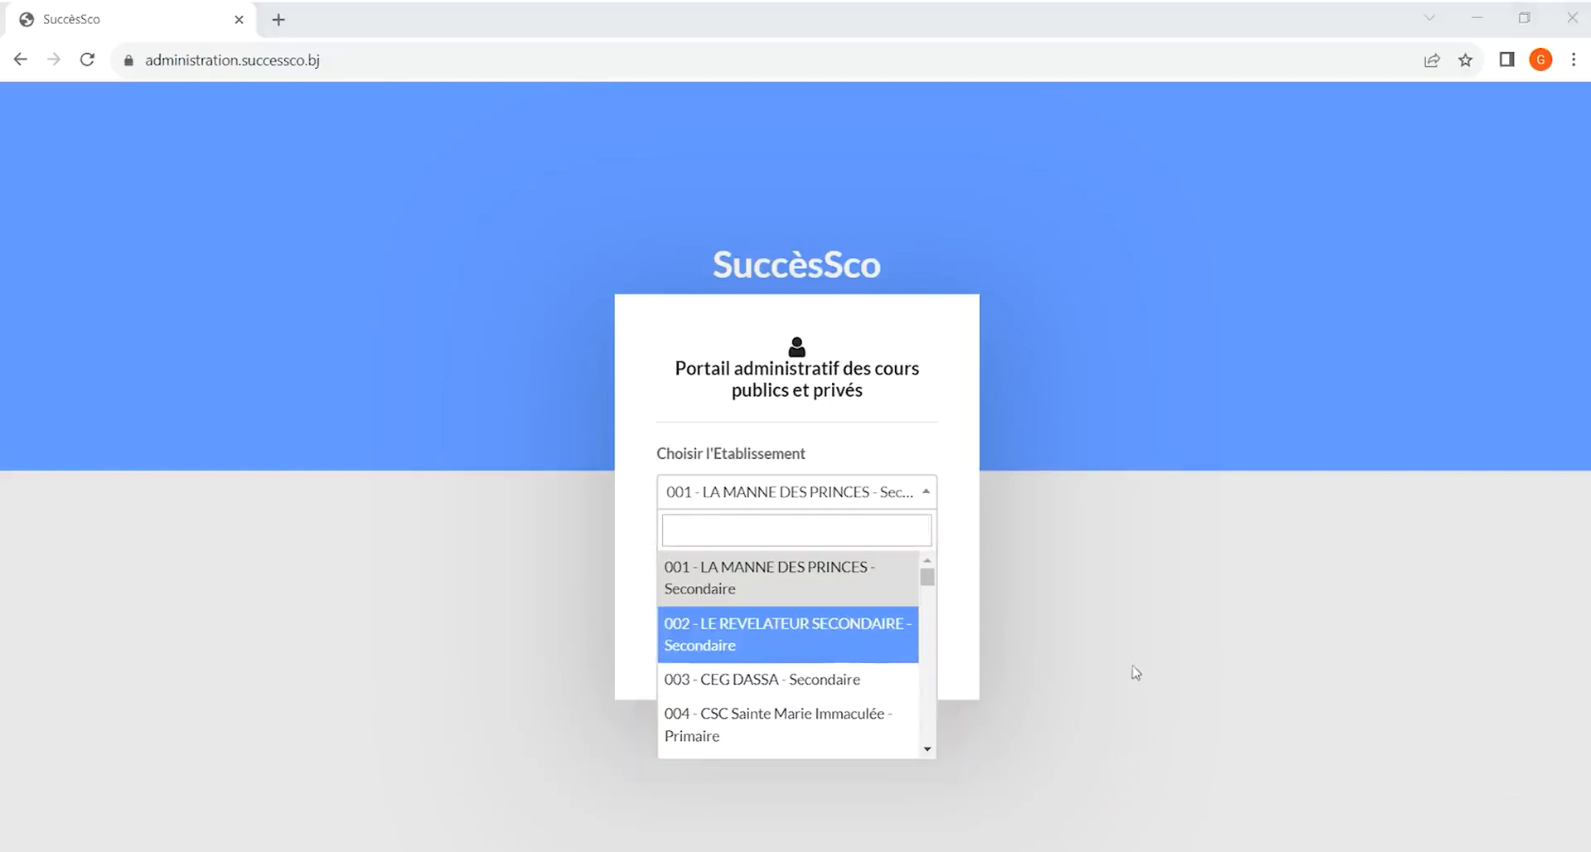
pyautogui.click(749, 635)
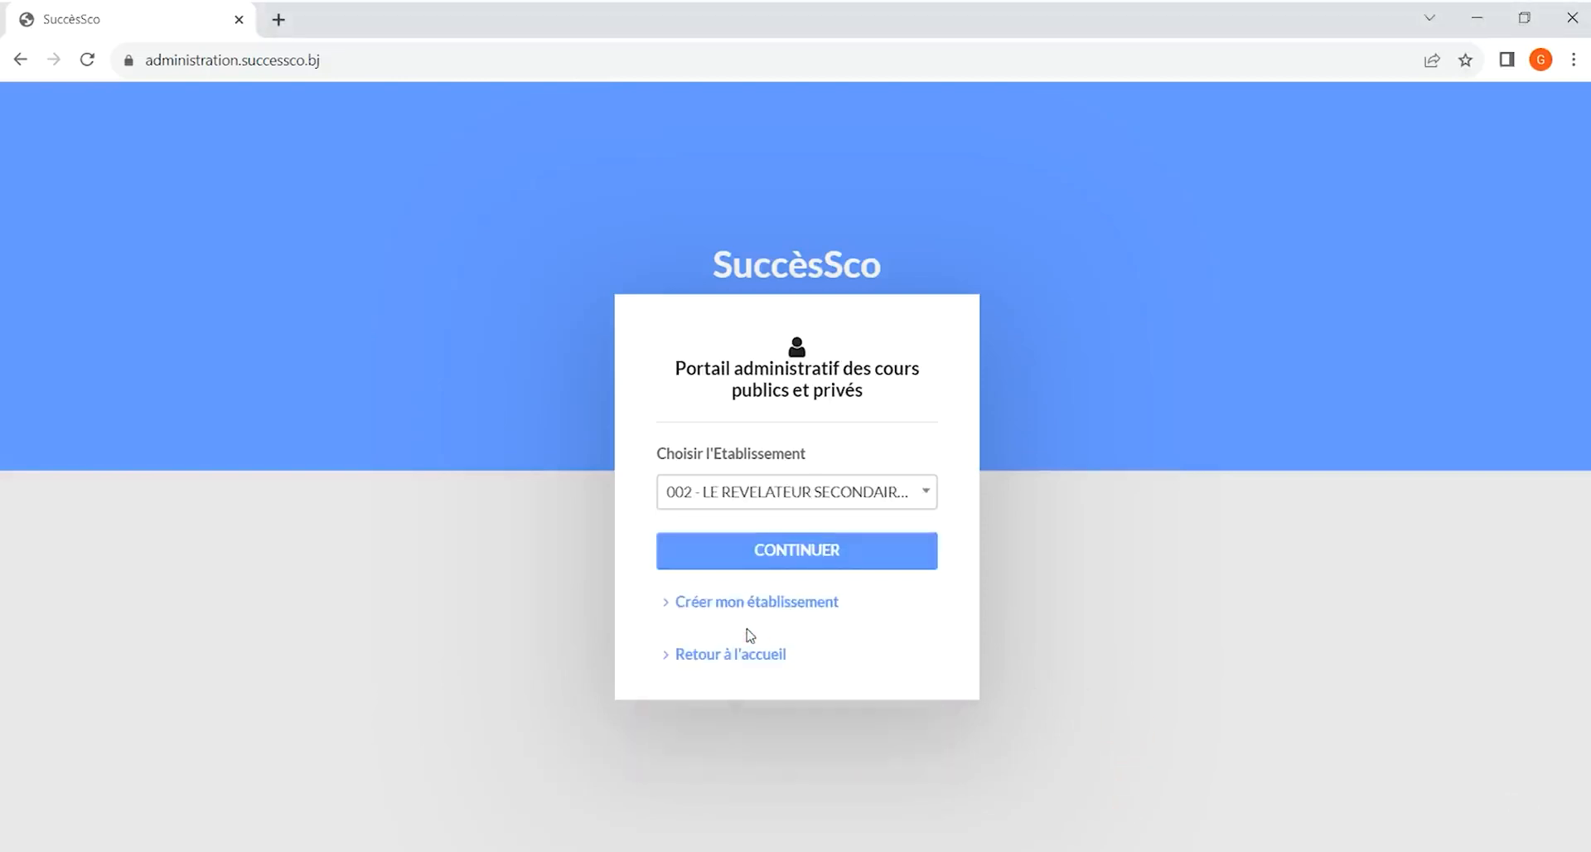
pyautogui.click(862, 557)
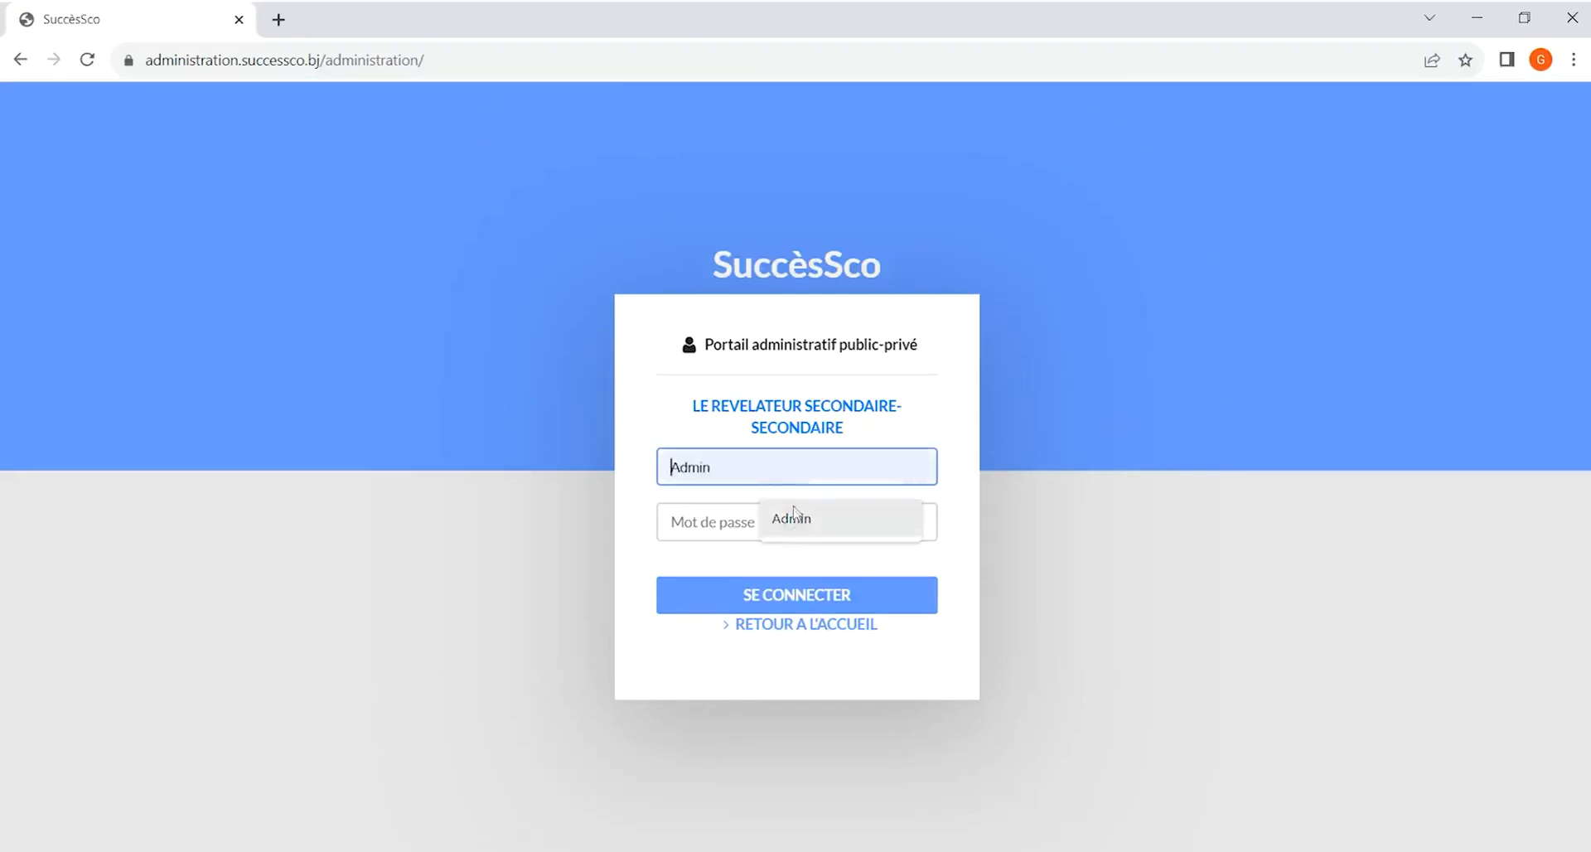
# Log in to the establishment's portal as Admin, entering the account password
pyautogui.click(793, 516)
pyautogui.click(771, 517)
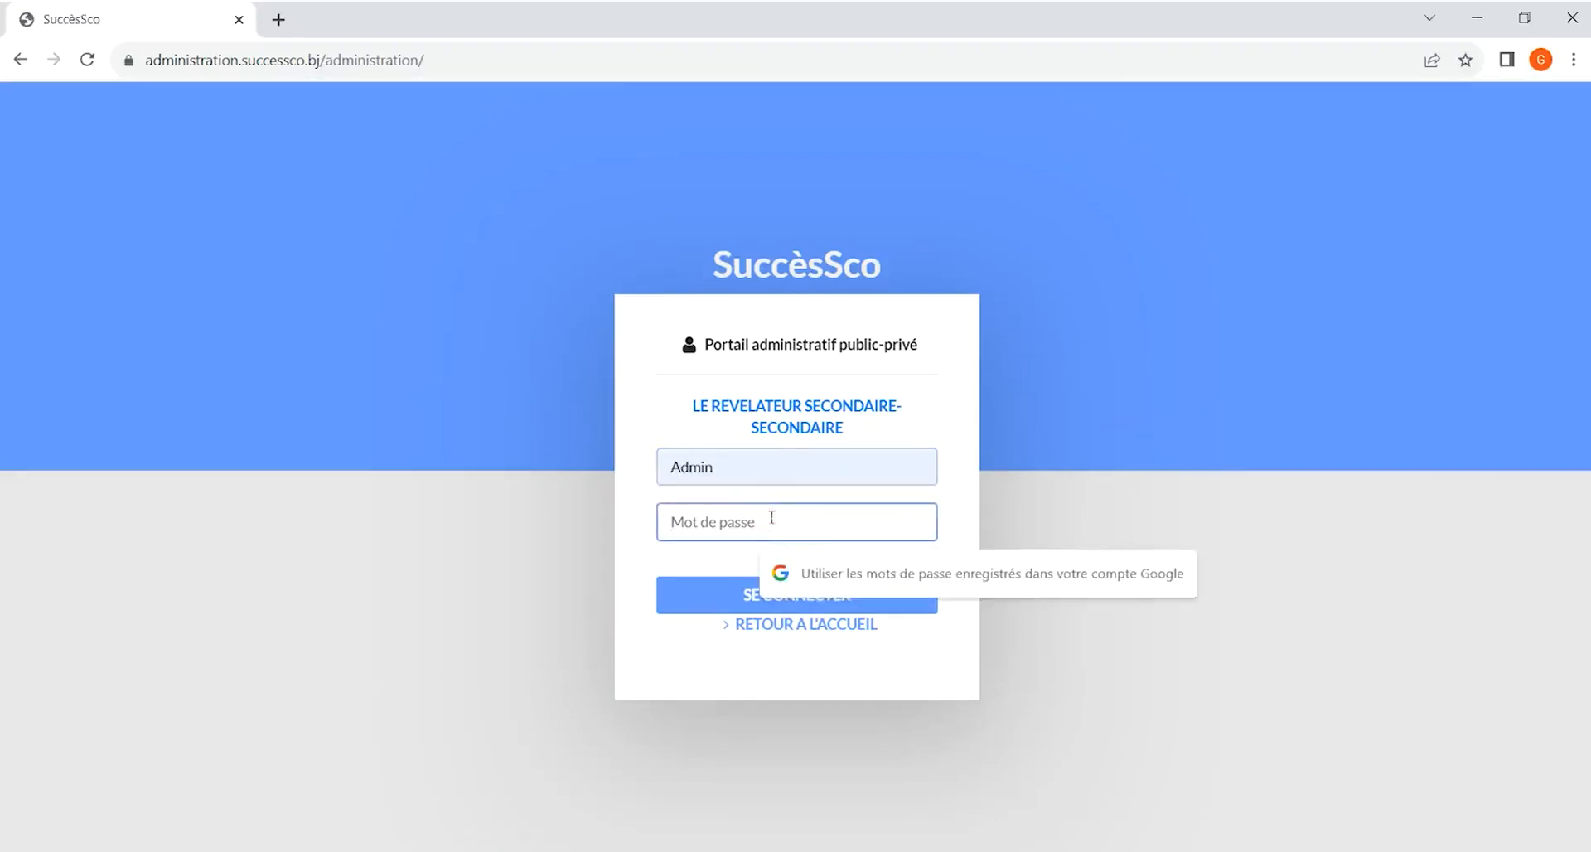
pyautogui.write('••')
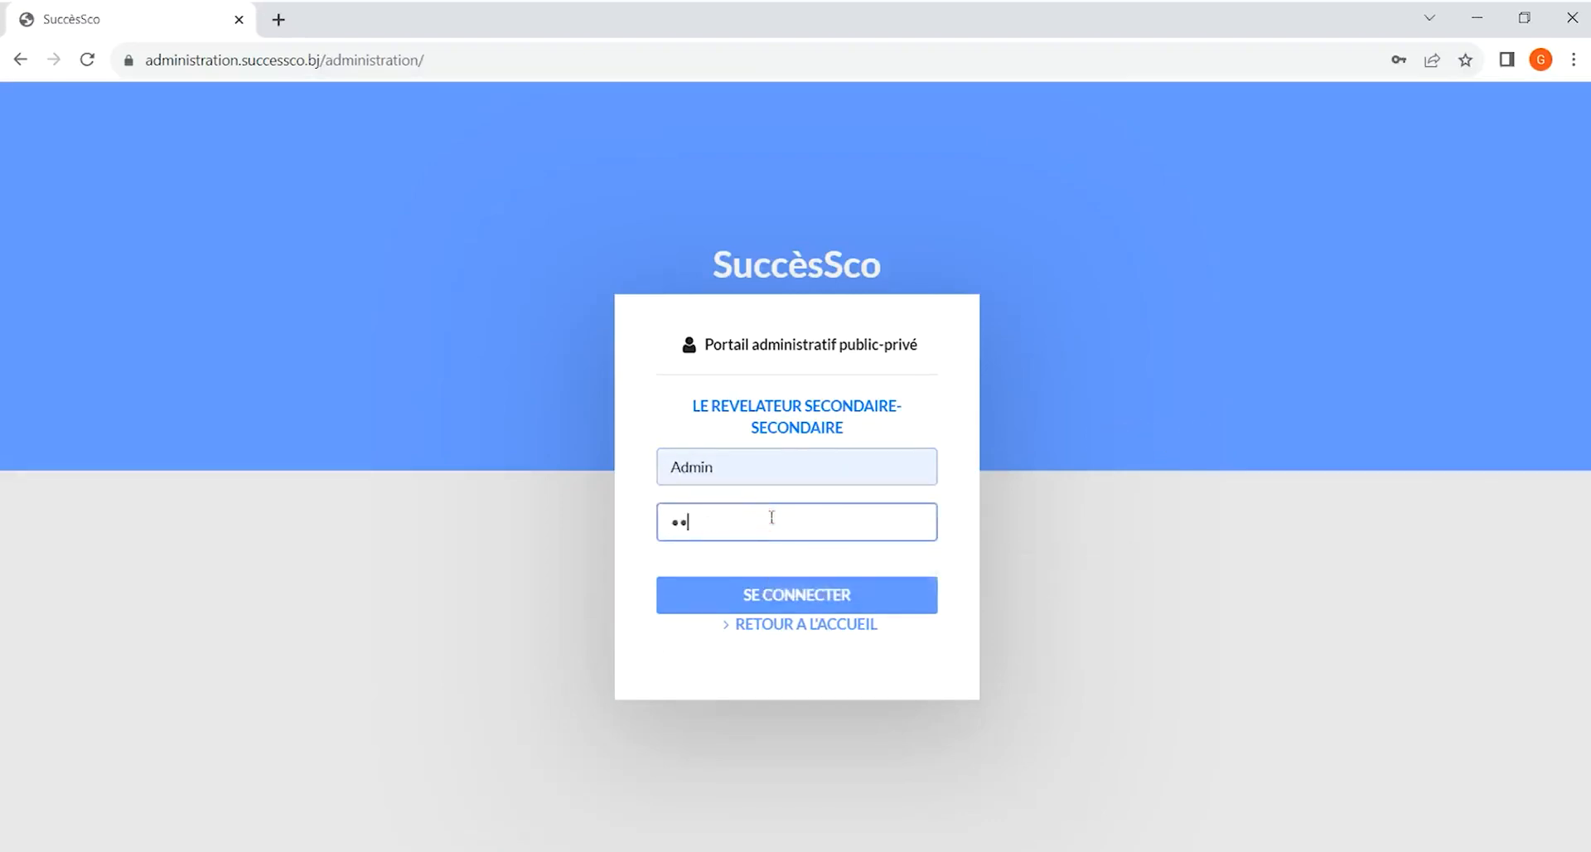
pyautogui.write('••••••')
pyautogui.press('Return')
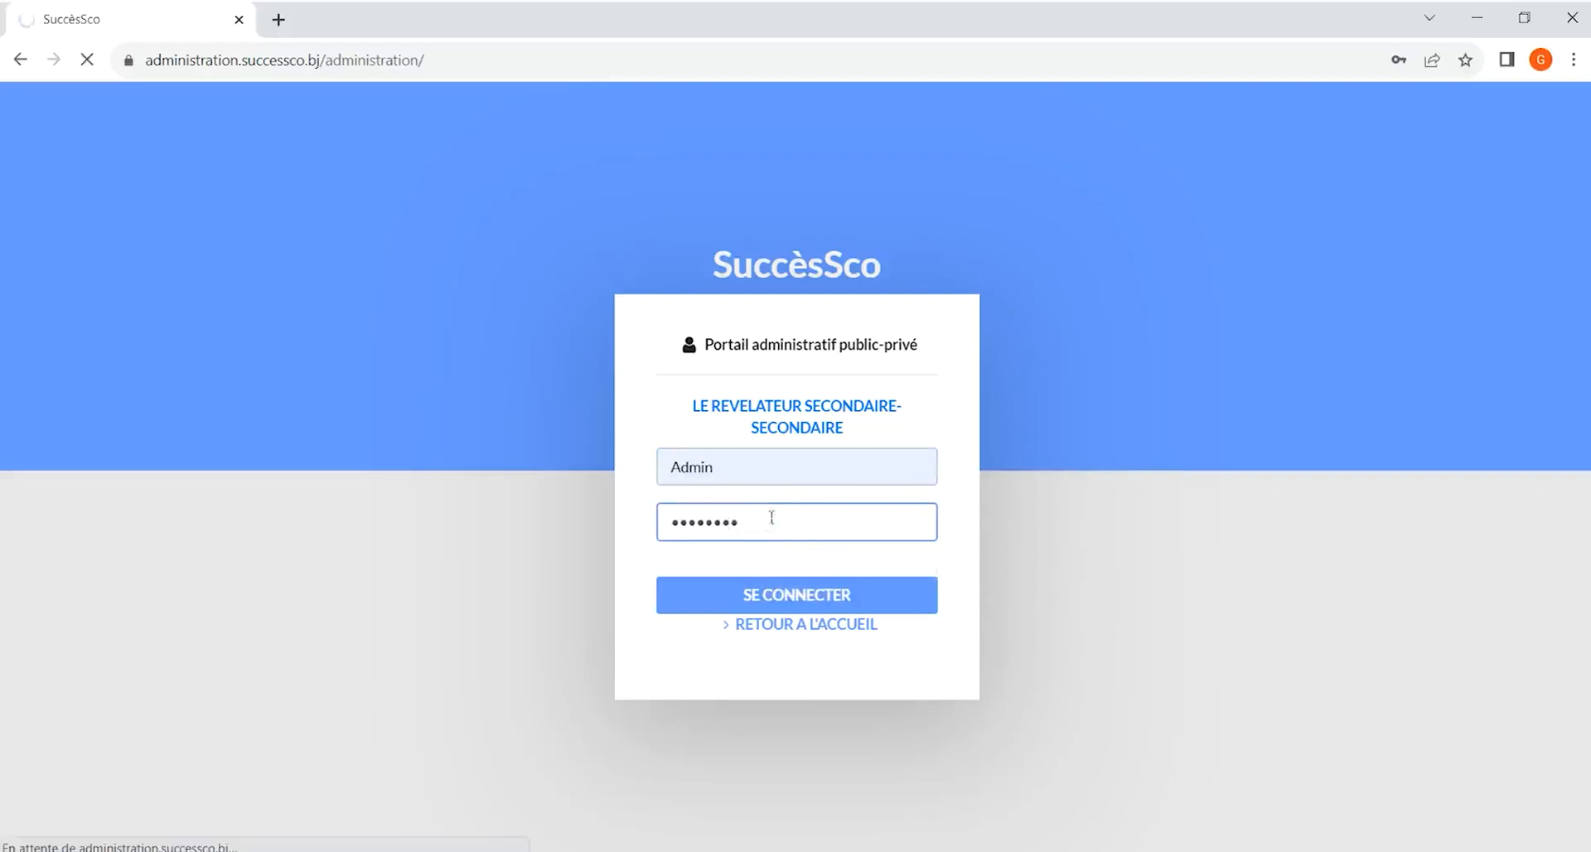
pyautogui.click(763, 595)
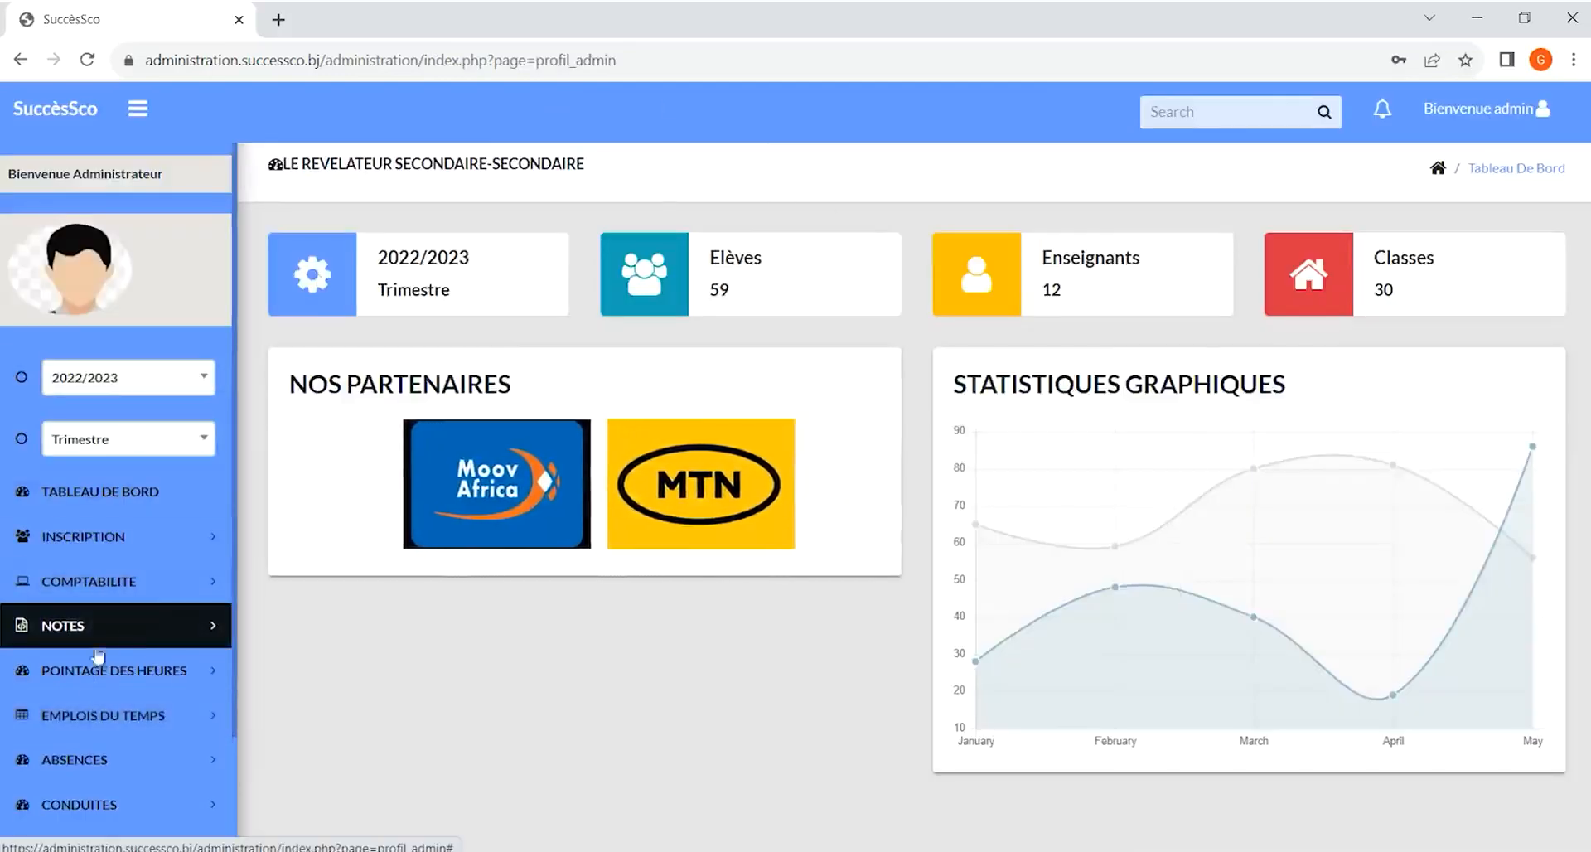
# Open the basic data configuration page under Configuration and review its list of sections
pyautogui.scroll(-1, 69, 795)
pyautogui.scroll(-1, 69, 795)
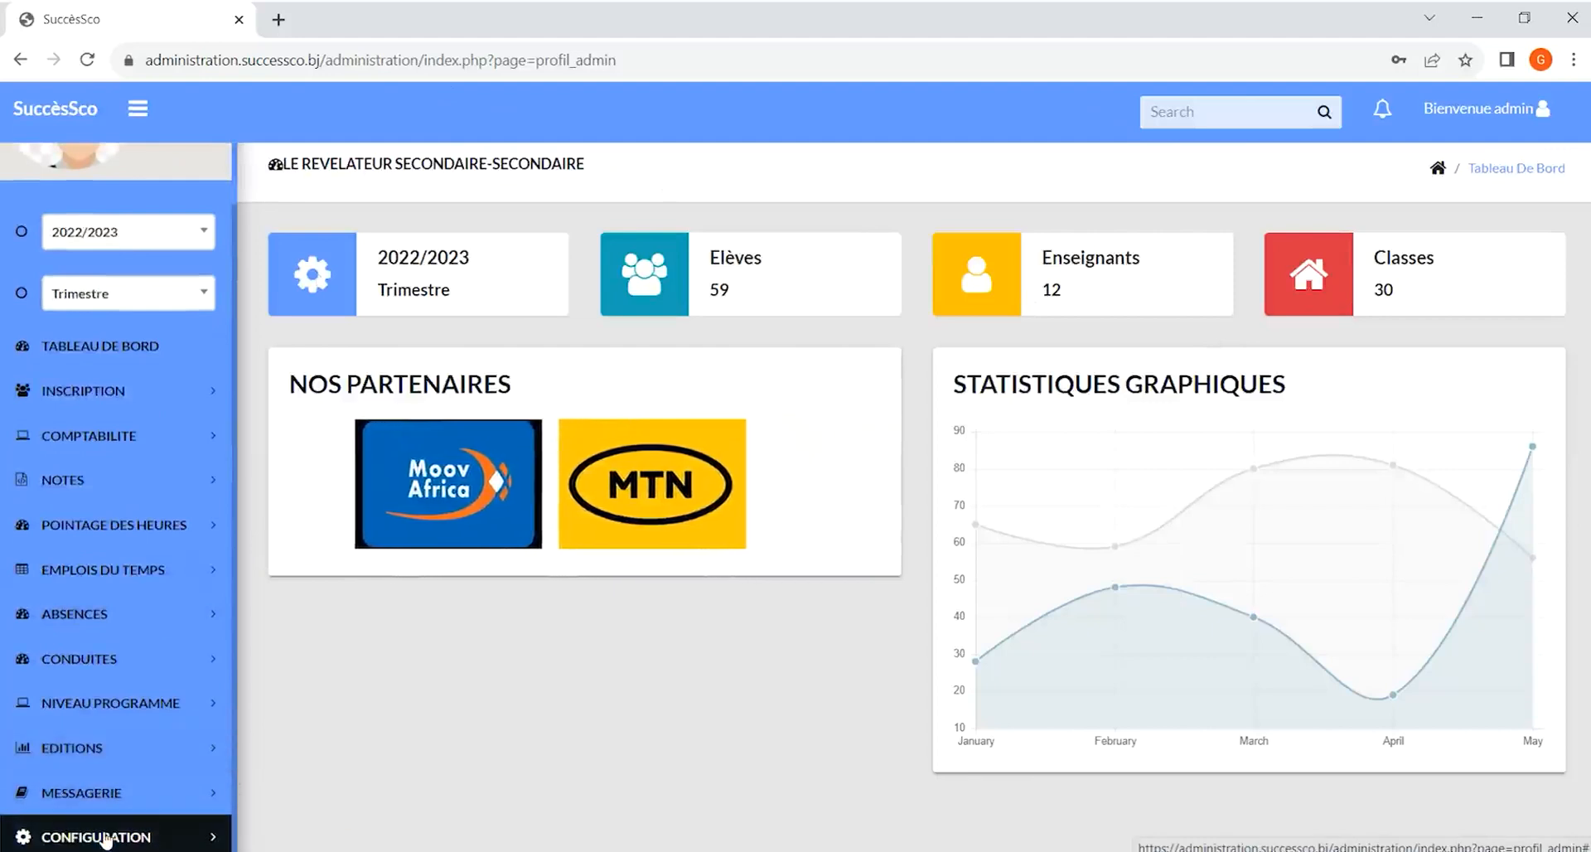
pyautogui.click(105, 839)
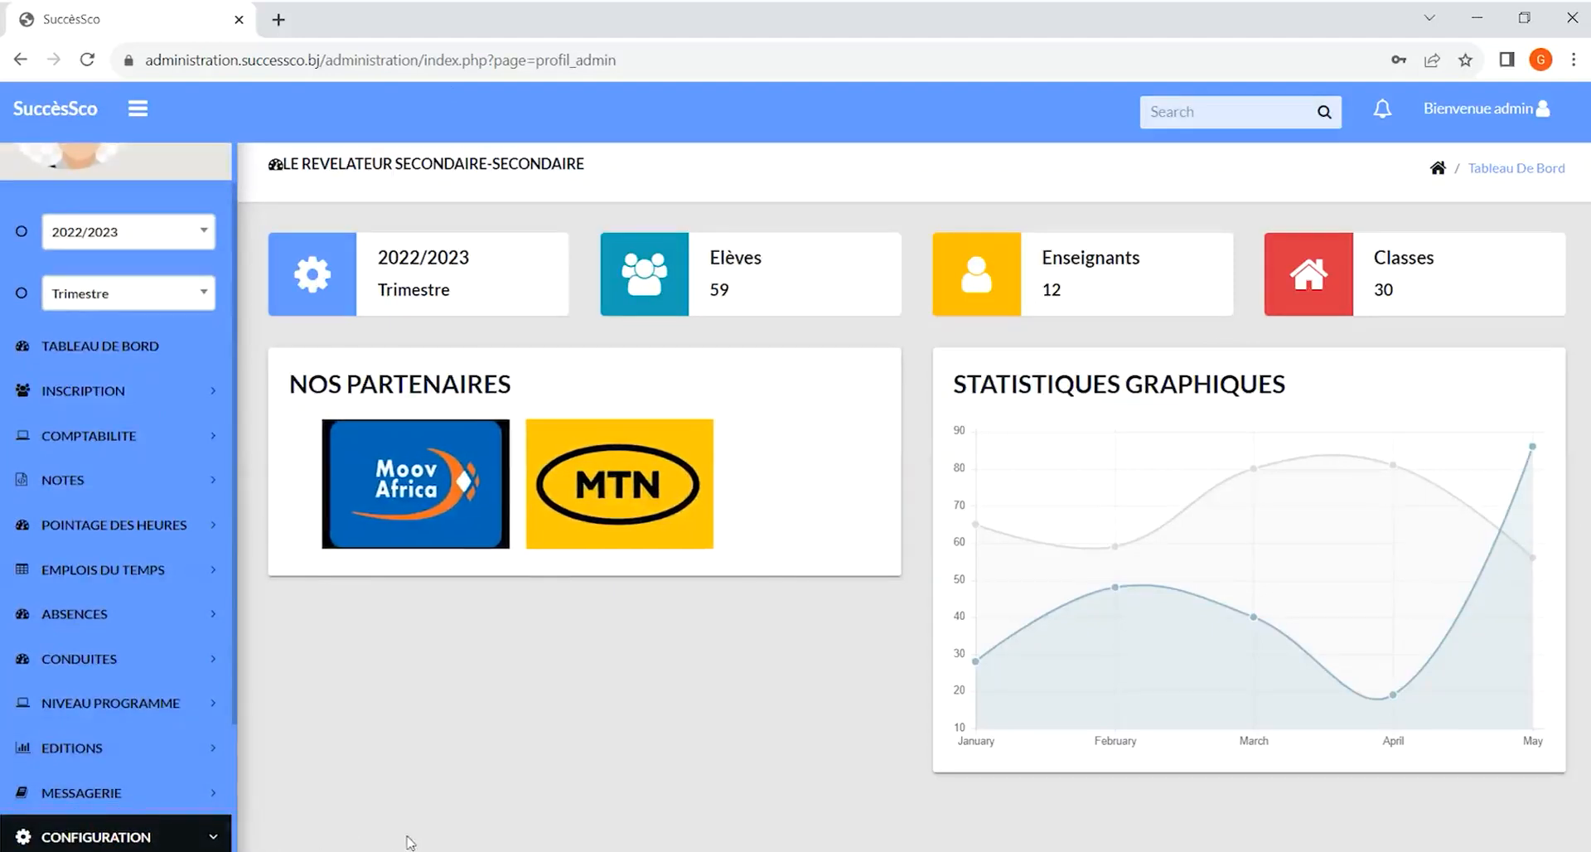
pyautogui.scroll(-3, 97, 714)
pyautogui.click(104, 692)
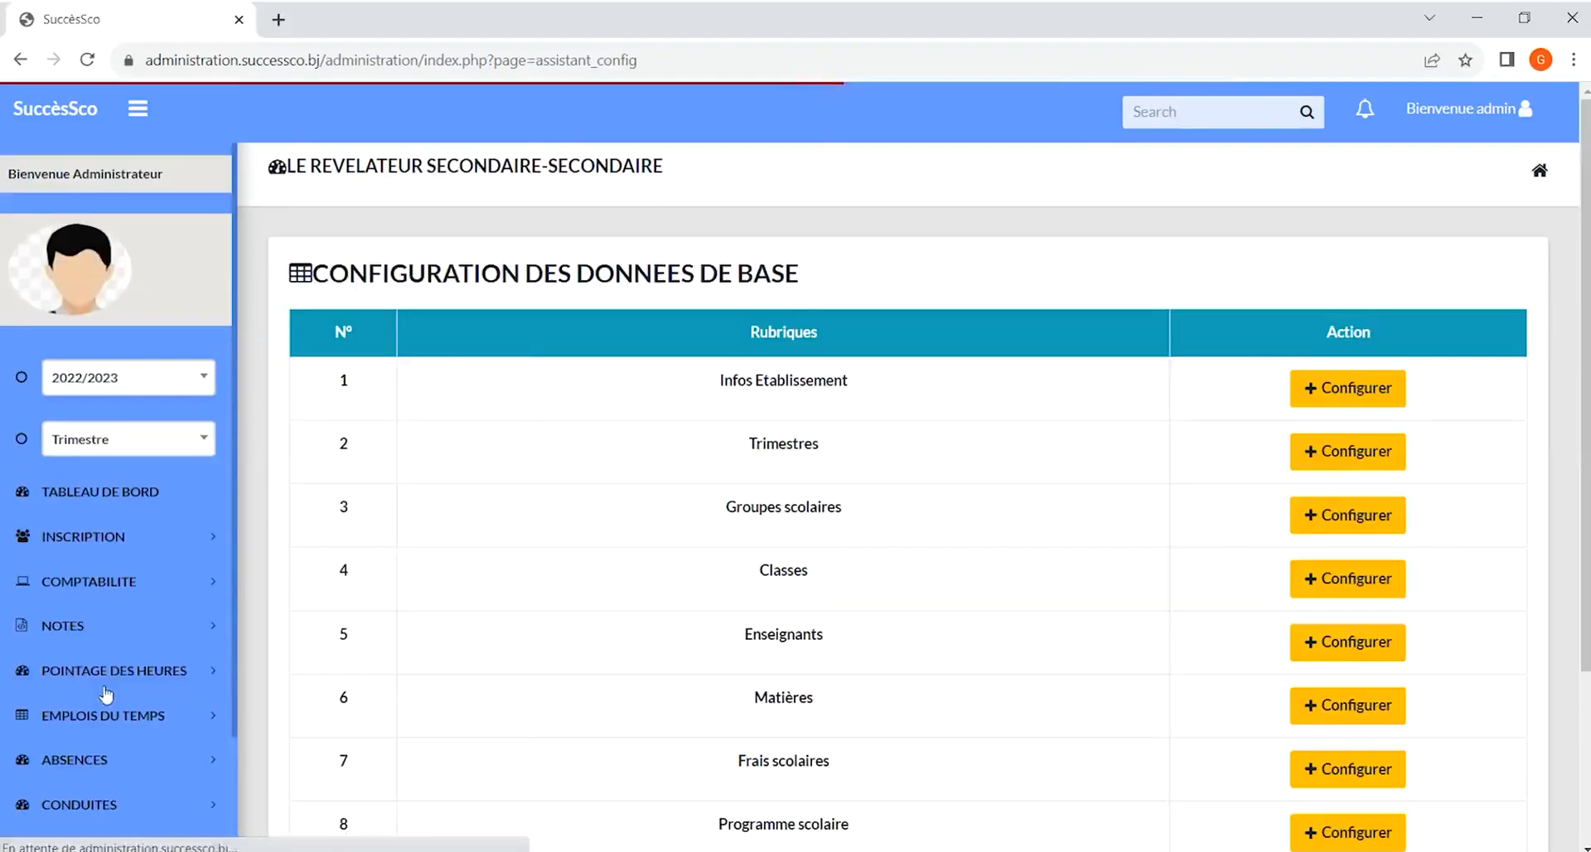
pyautogui.scroll(-3, 1509, 380)
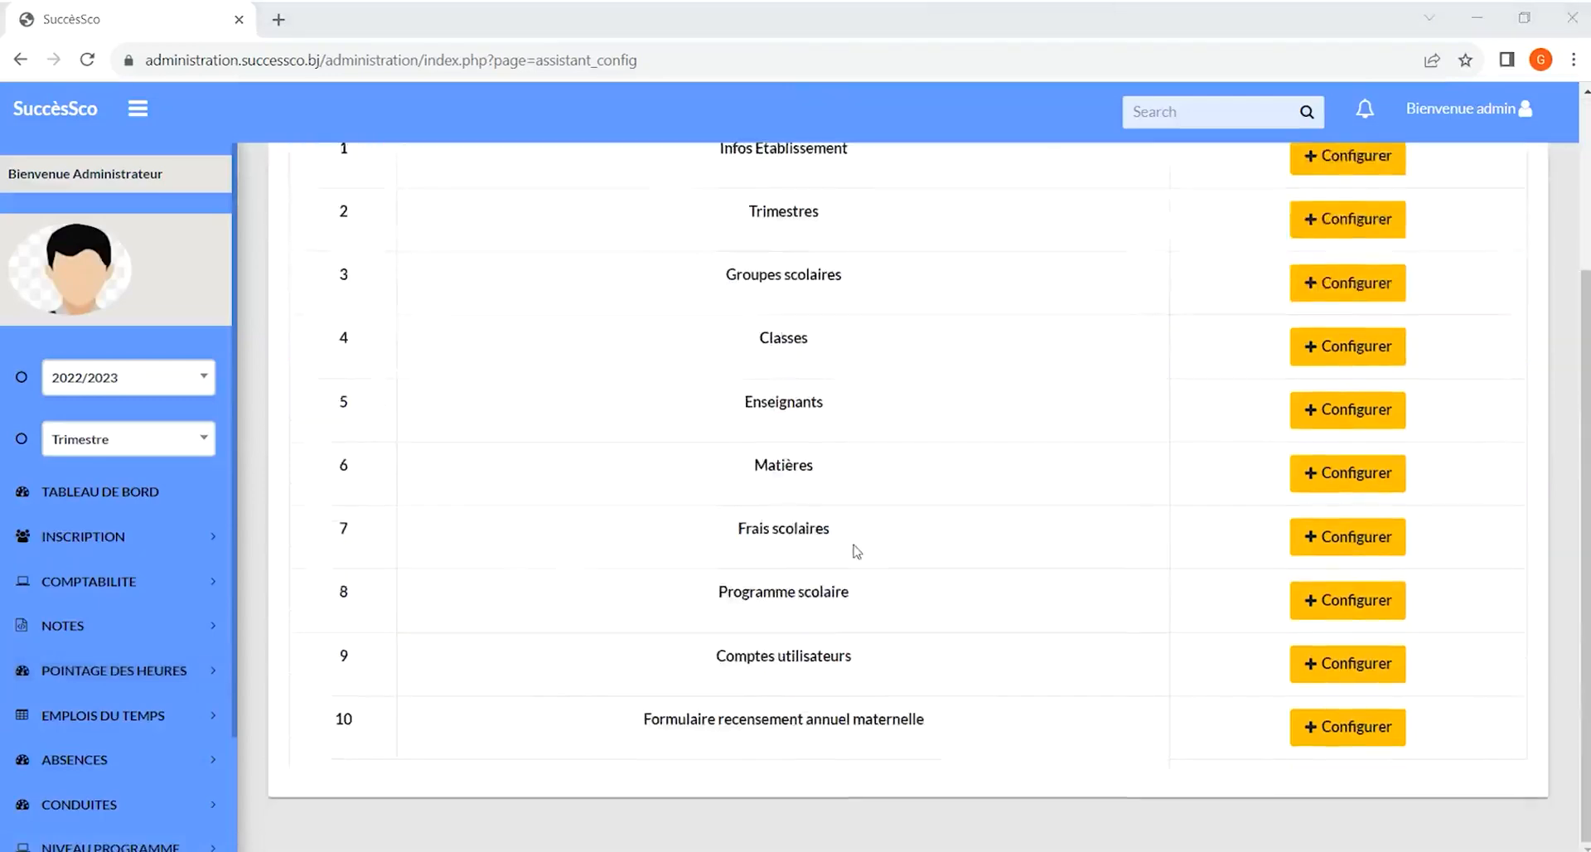
pyautogui.scroll(3, 857, 551)
pyautogui.scroll(-3, 857, 551)
pyautogui.scroll(3, 1342, 155)
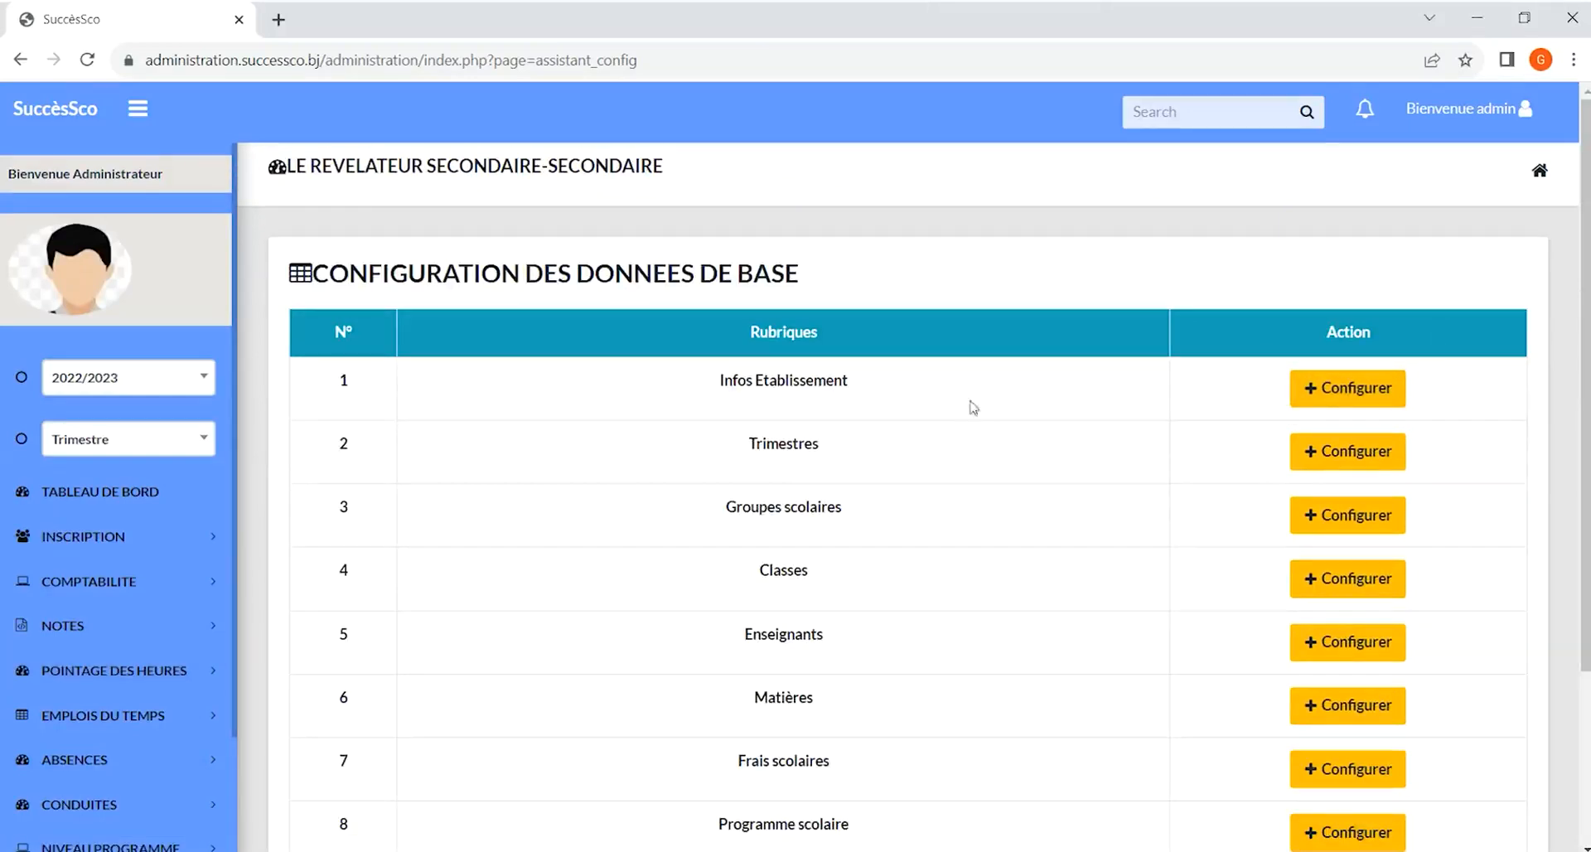
# Open the establishment information edit form for LE REVELATEUR SECONDAIRE and review its fields without saving
pyautogui.click(1360, 402)
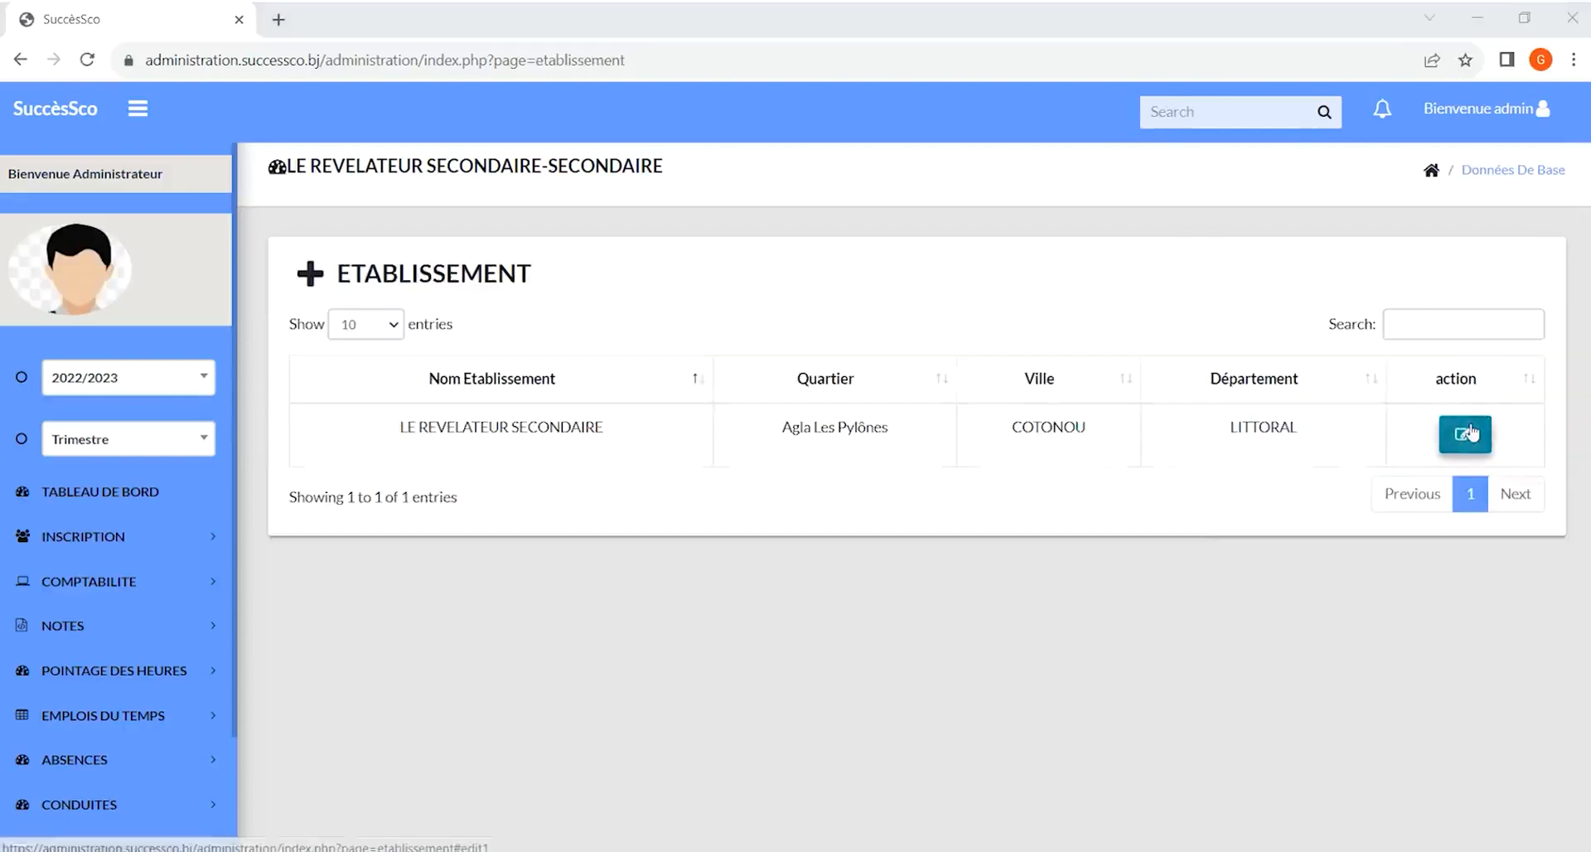
pyautogui.click(1466, 437)
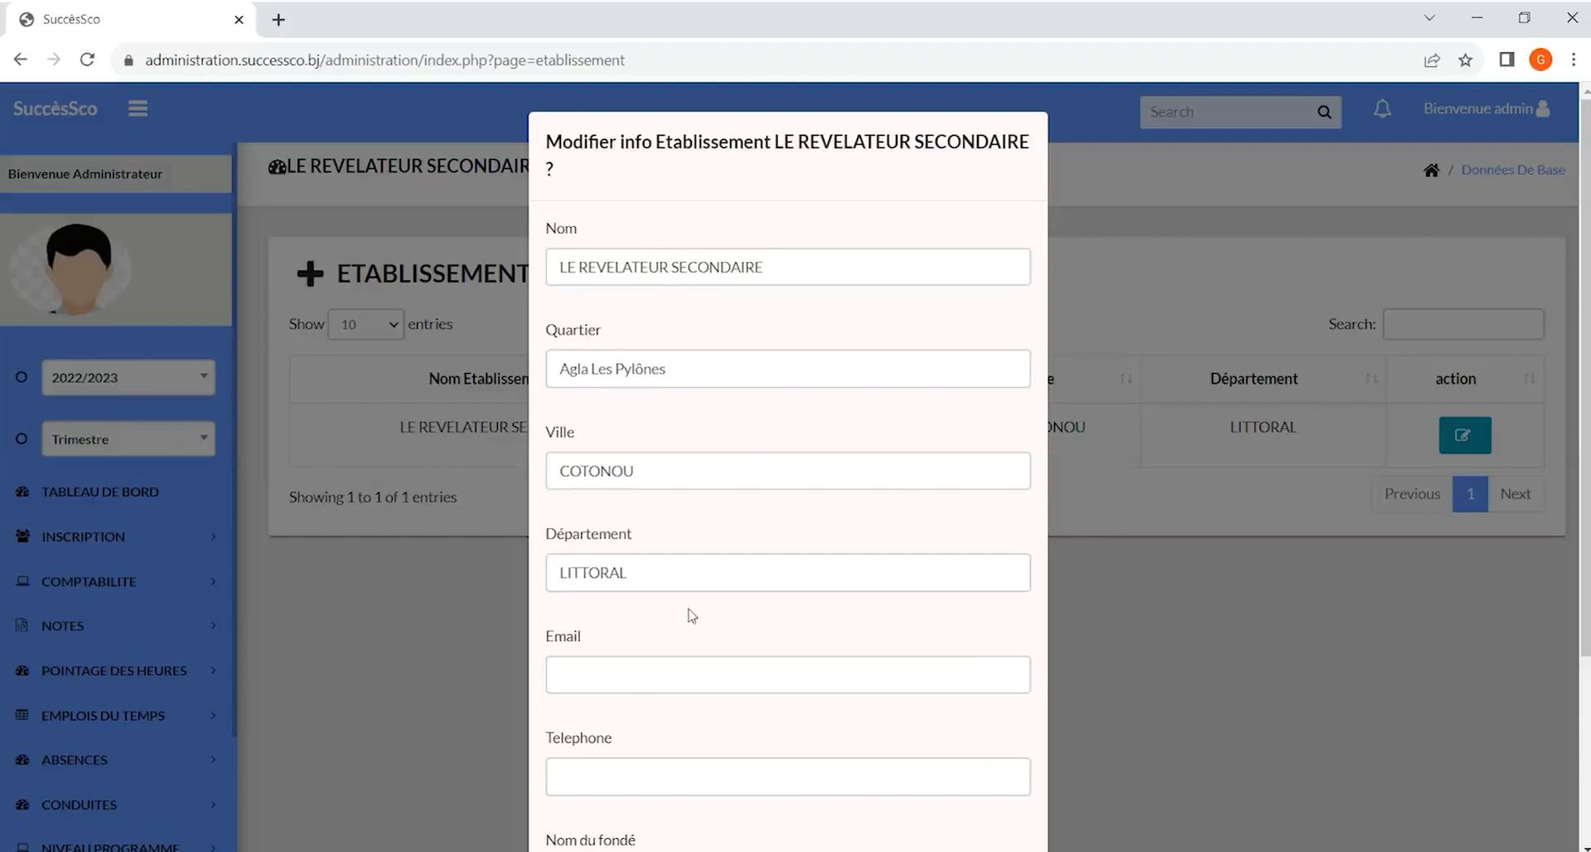
pyautogui.scroll(-3, 692, 615)
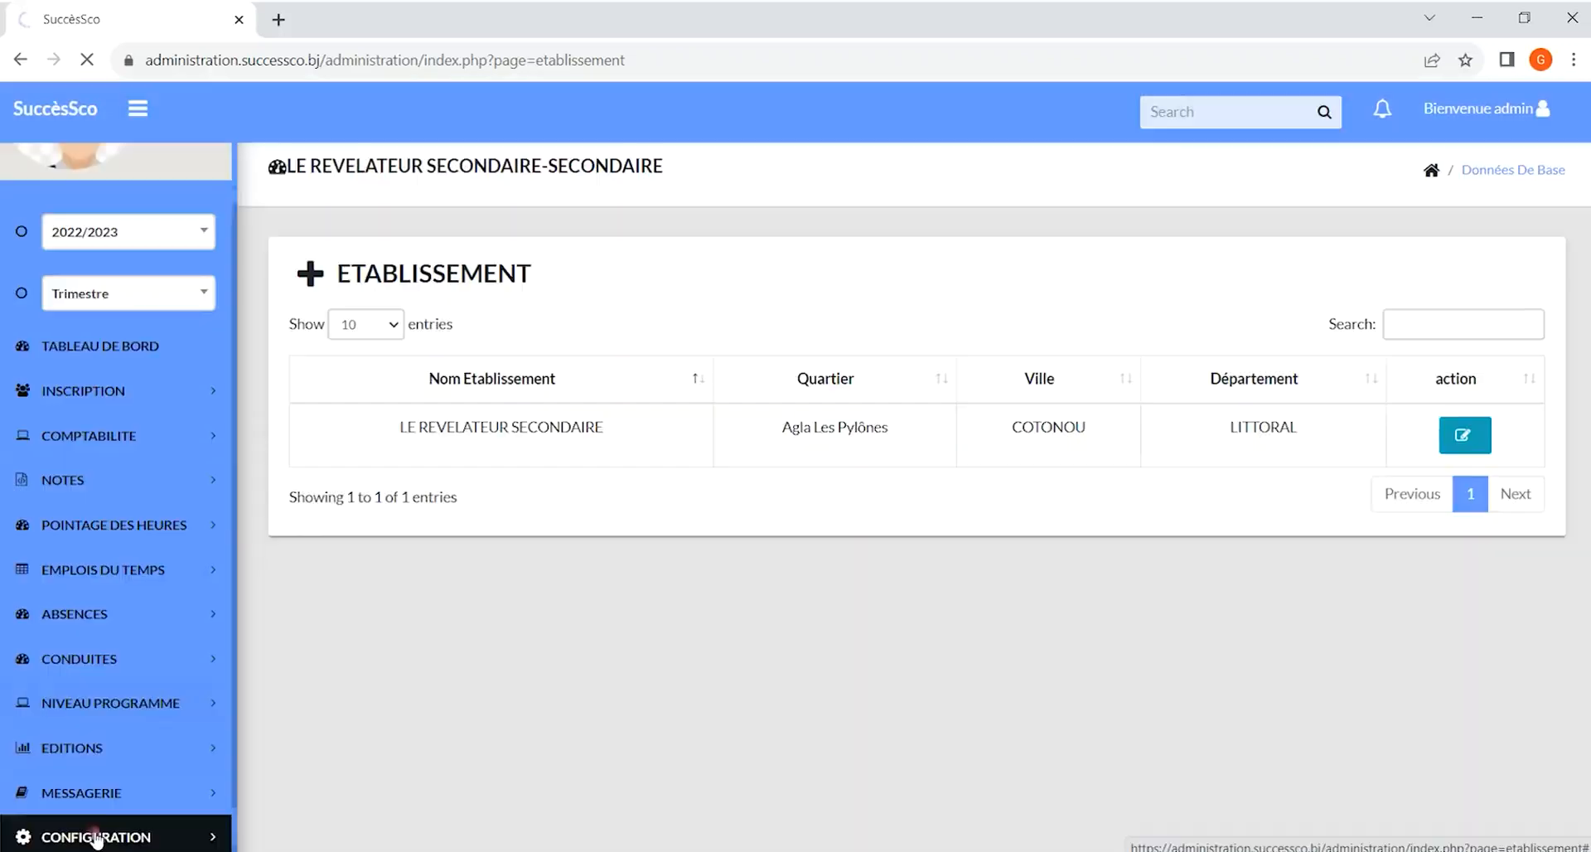
pyautogui.click(96, 840)
# Return to the basic data configuration, open the Trimestres section and inspect the first trimester's edit dialog
pyautogui.scroll(-2, 98, 839)
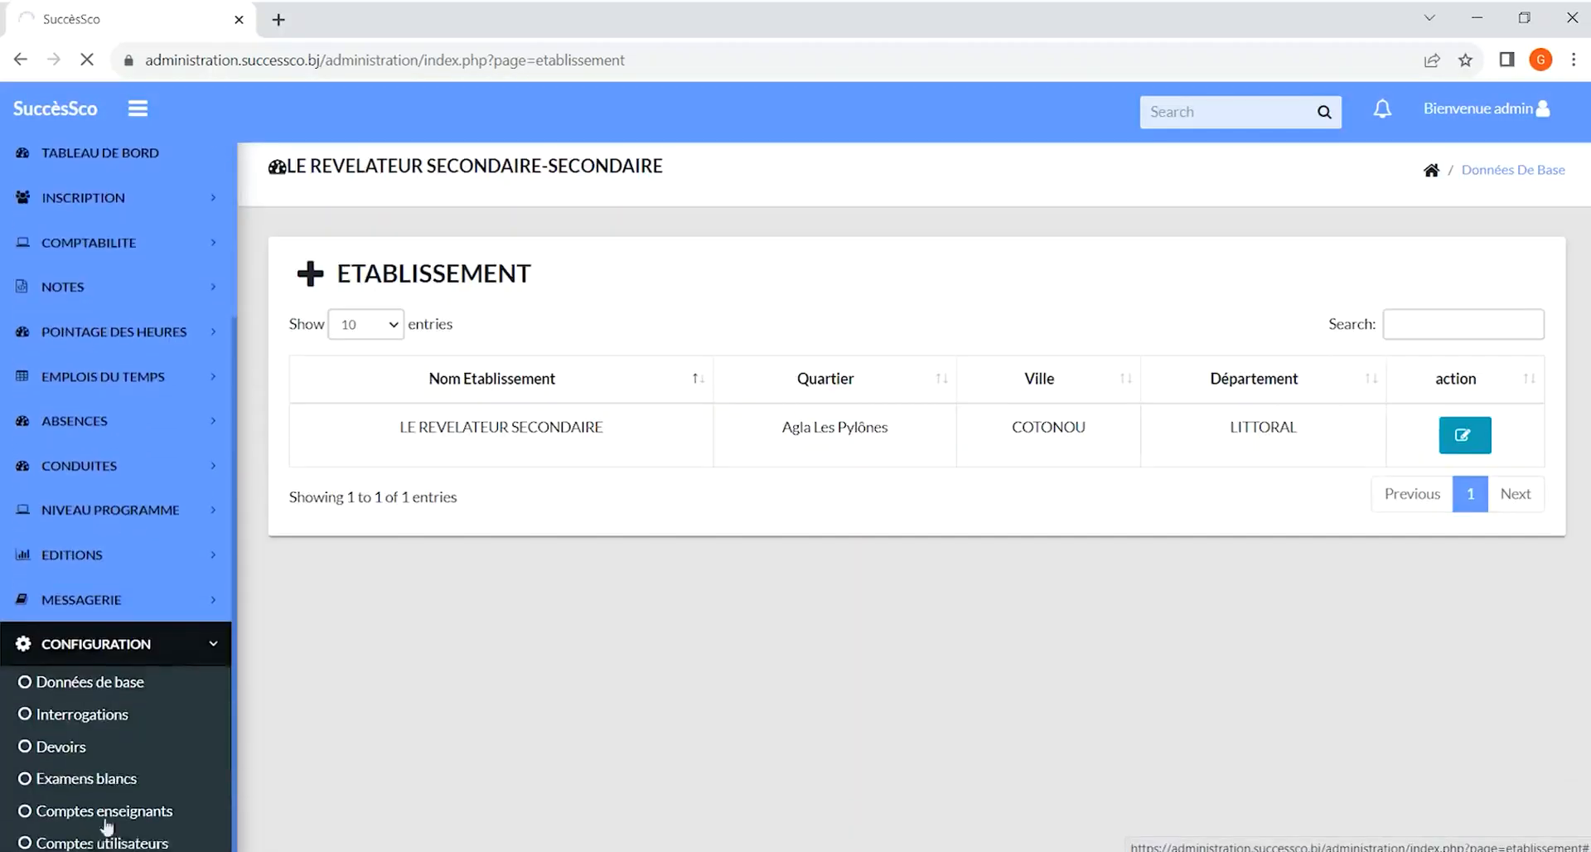
pyautogui.click(118, 686)
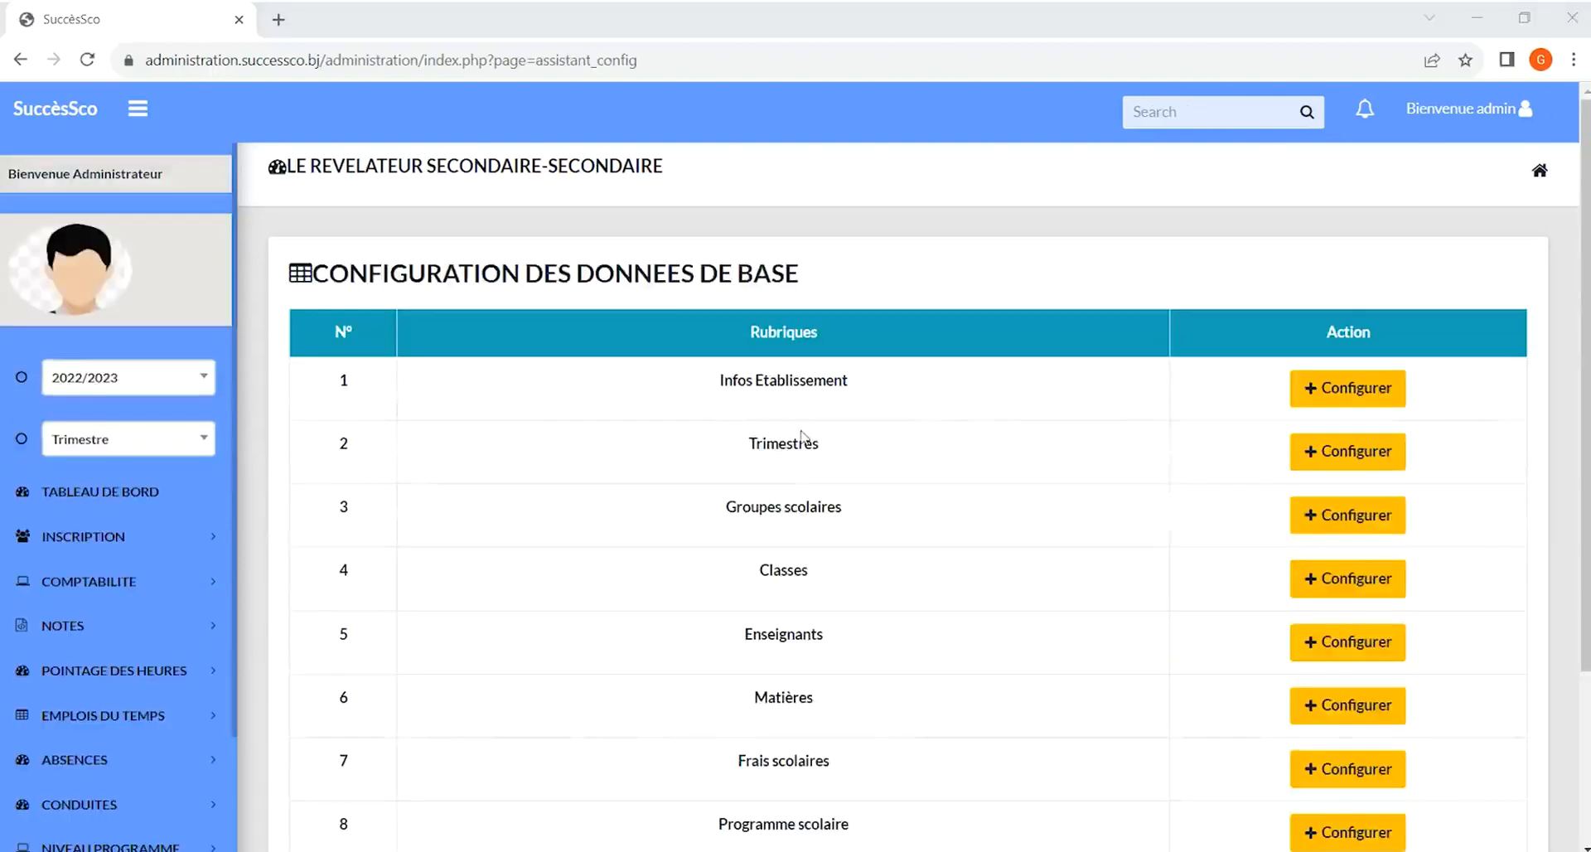
pyautogui.click(1352, 452)
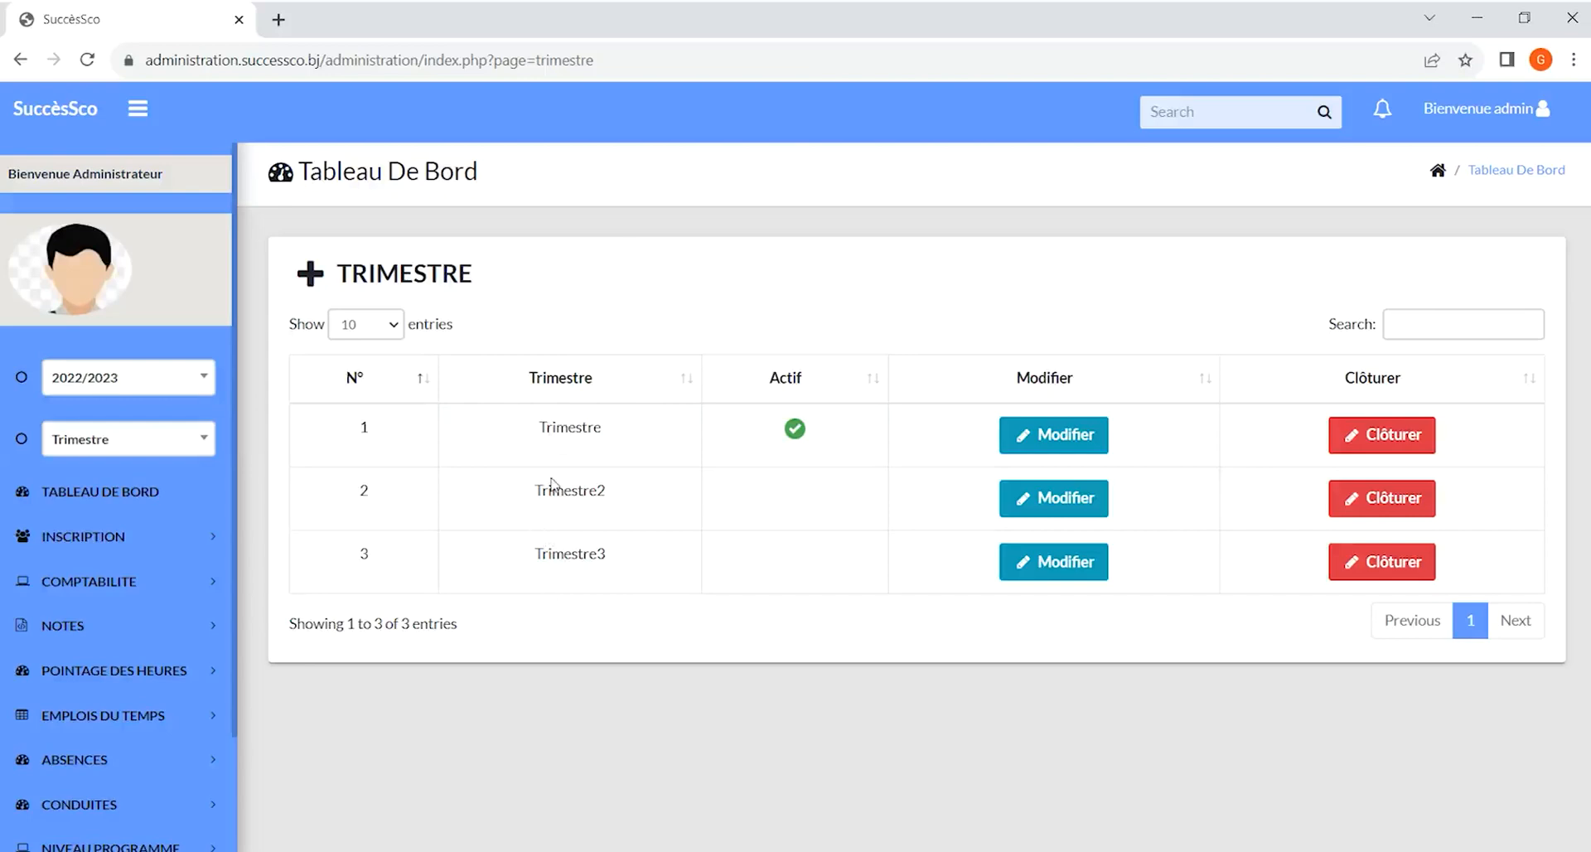
pyautogui.click(1069, 449)
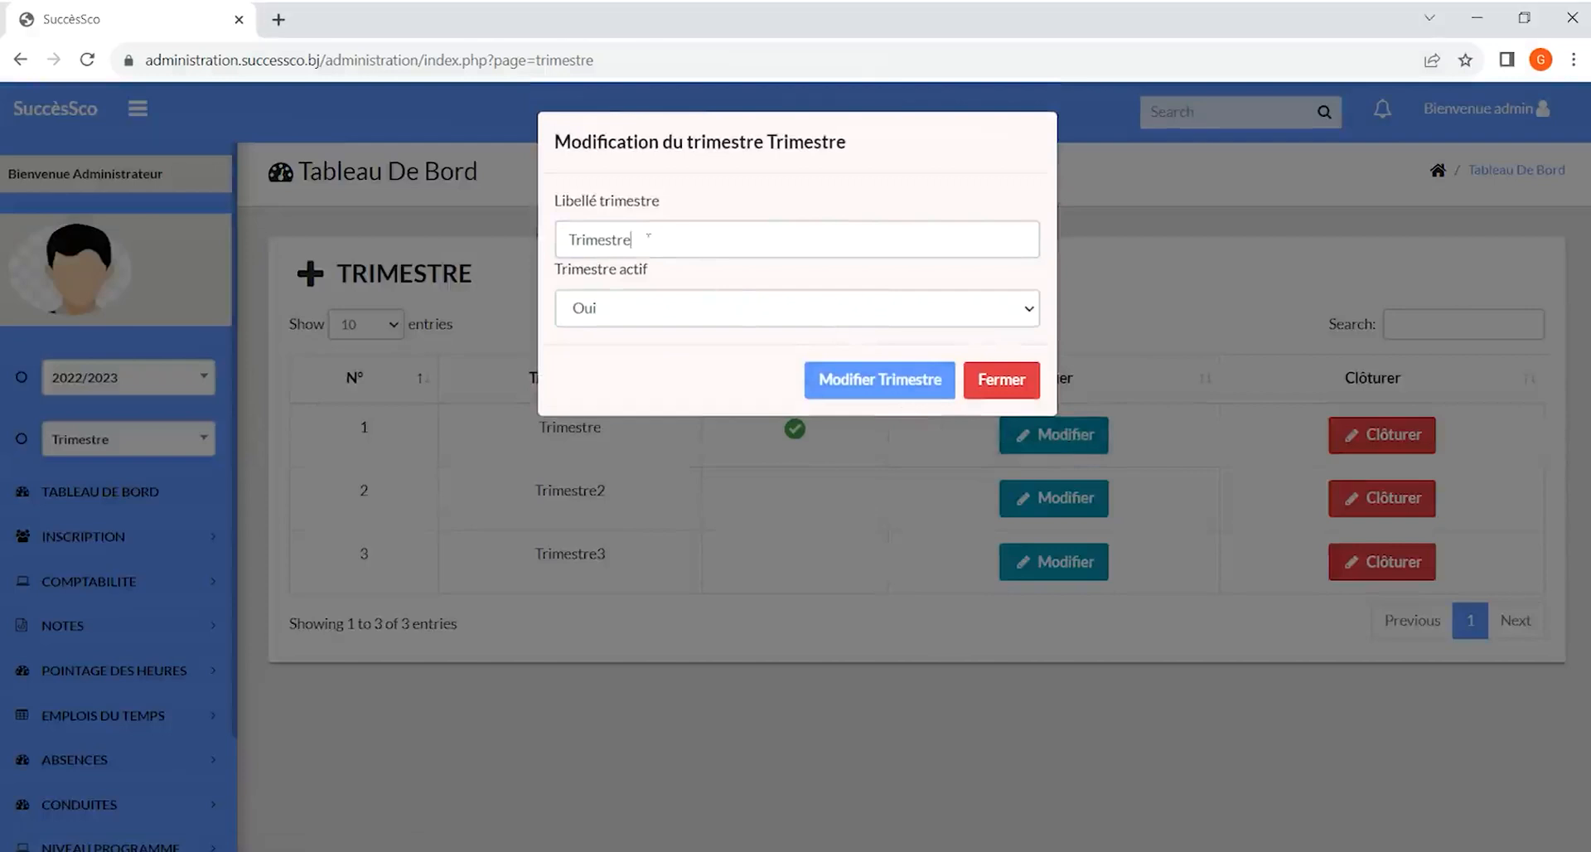
pyautogui.click(651, 239)
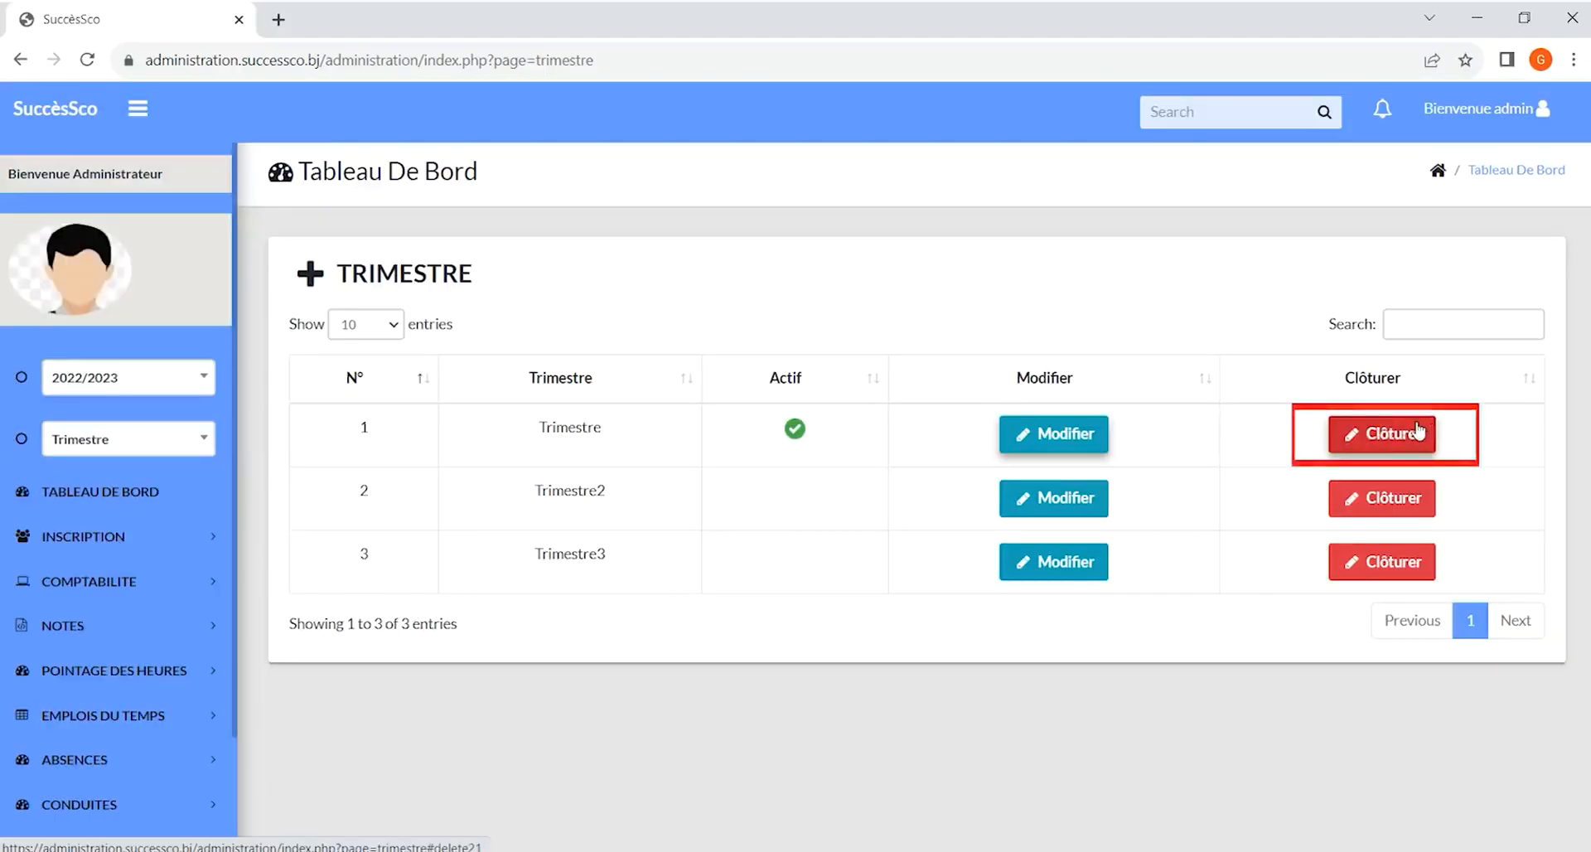
# Close out the first trimester, Trimestre, and confirm the closure
pyautogui.click(1419, 430)
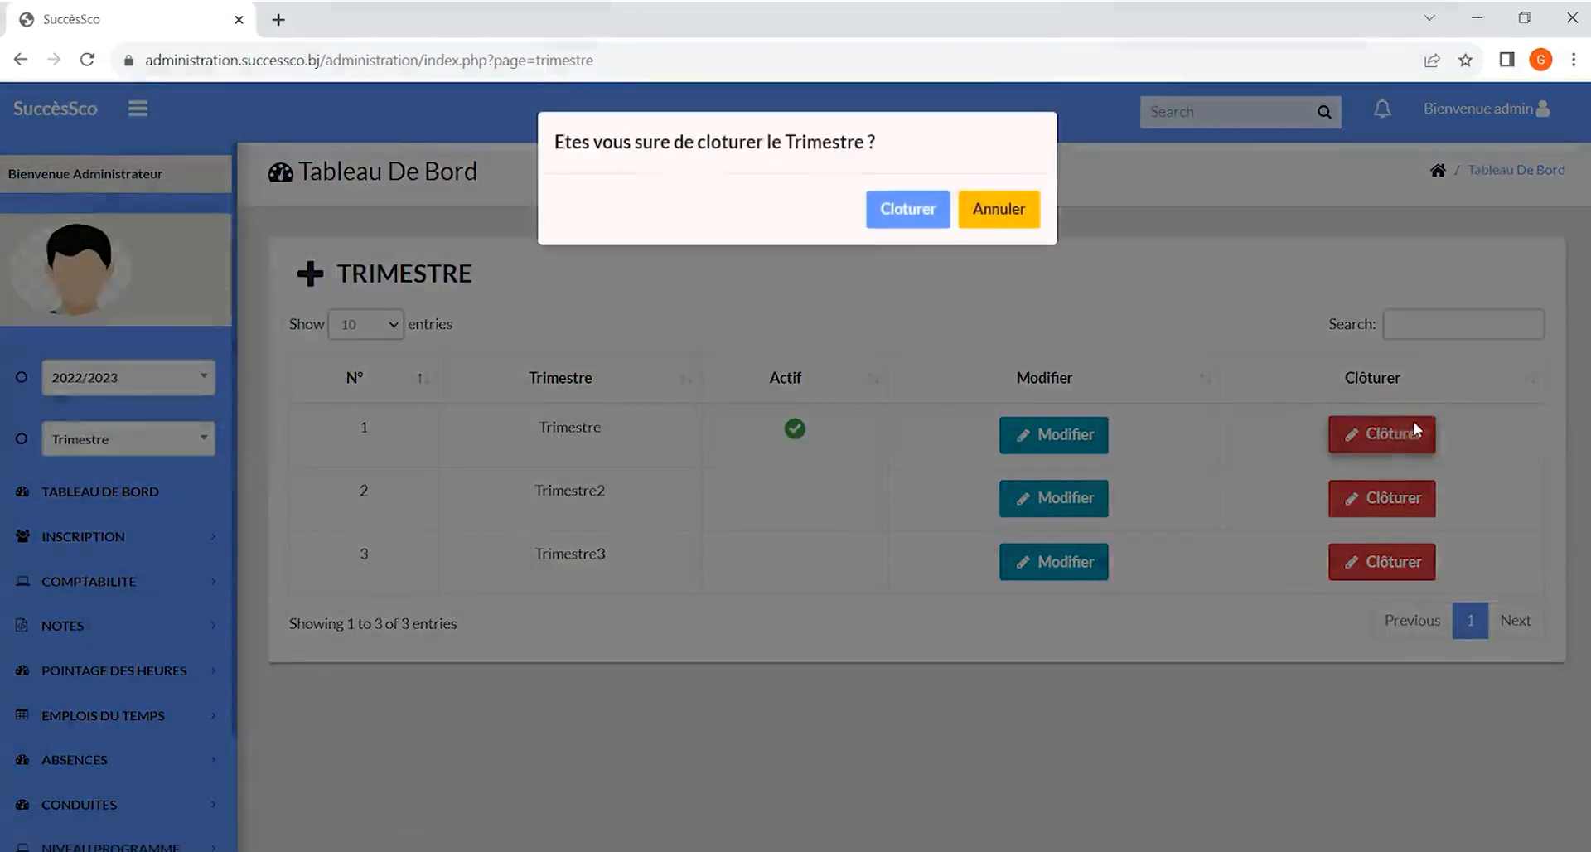
pyautogui.click(909, 217)
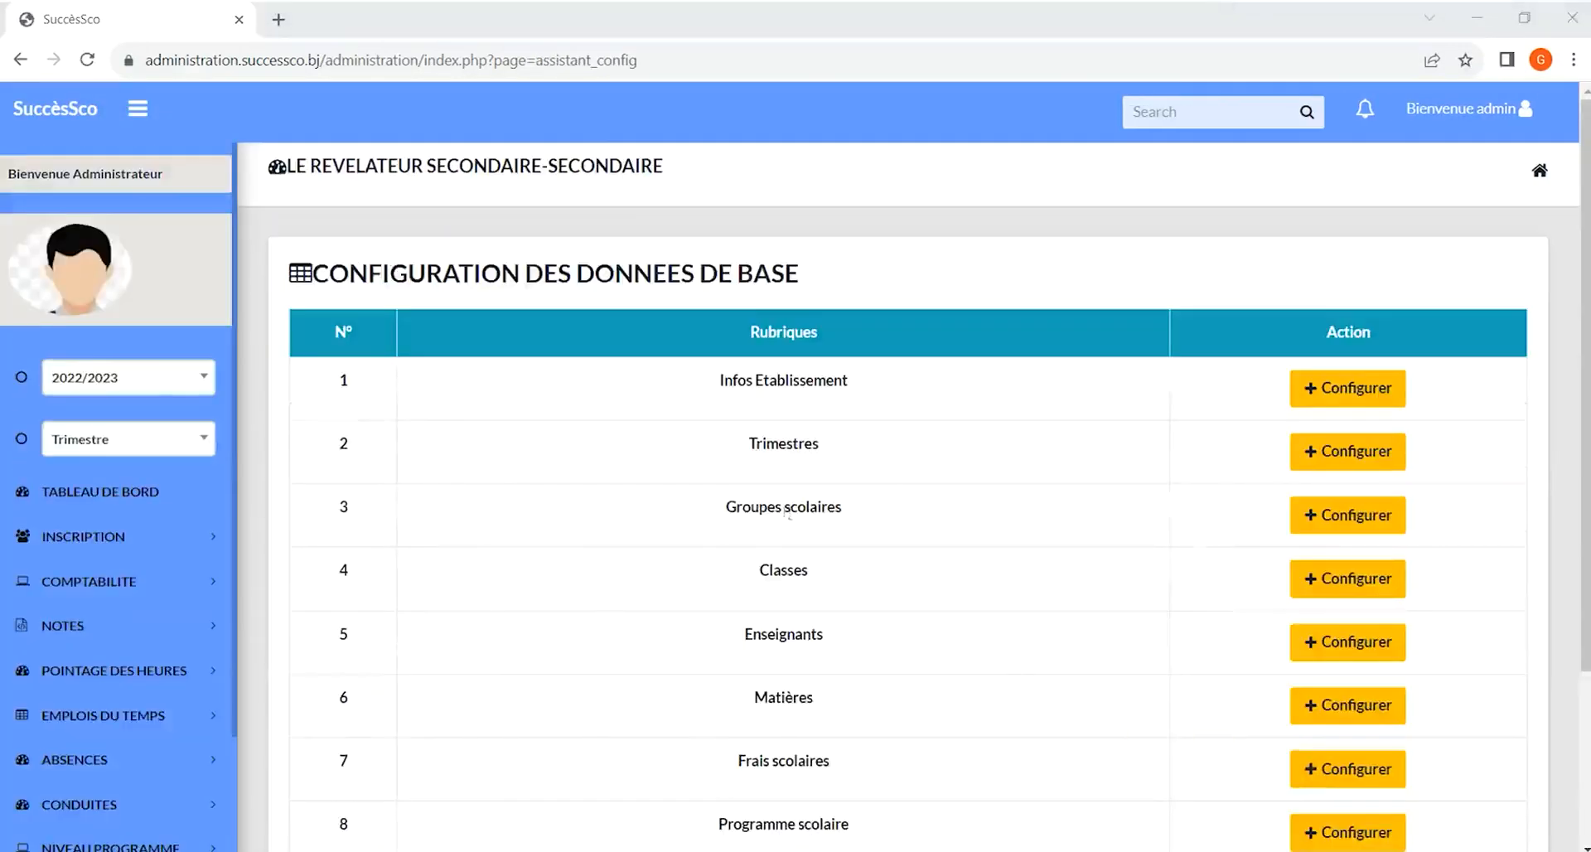
# Open the Groupes scolaires section and try to add a new group through the Ajouter un groupe dialog
pyautogui.click(1374, 520)
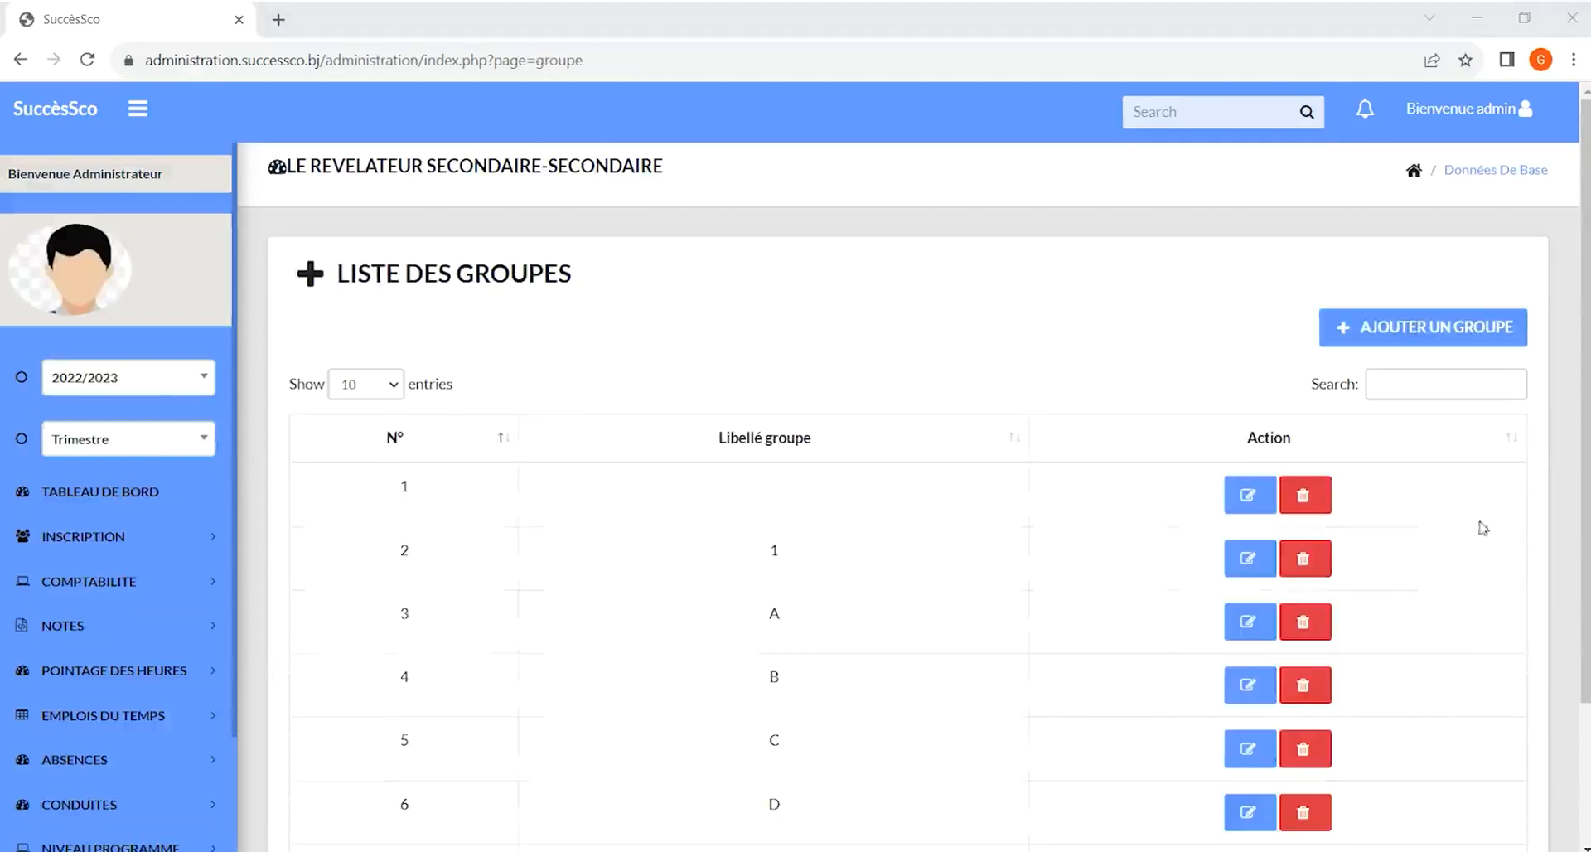
pyautogui.click(1420, 327)
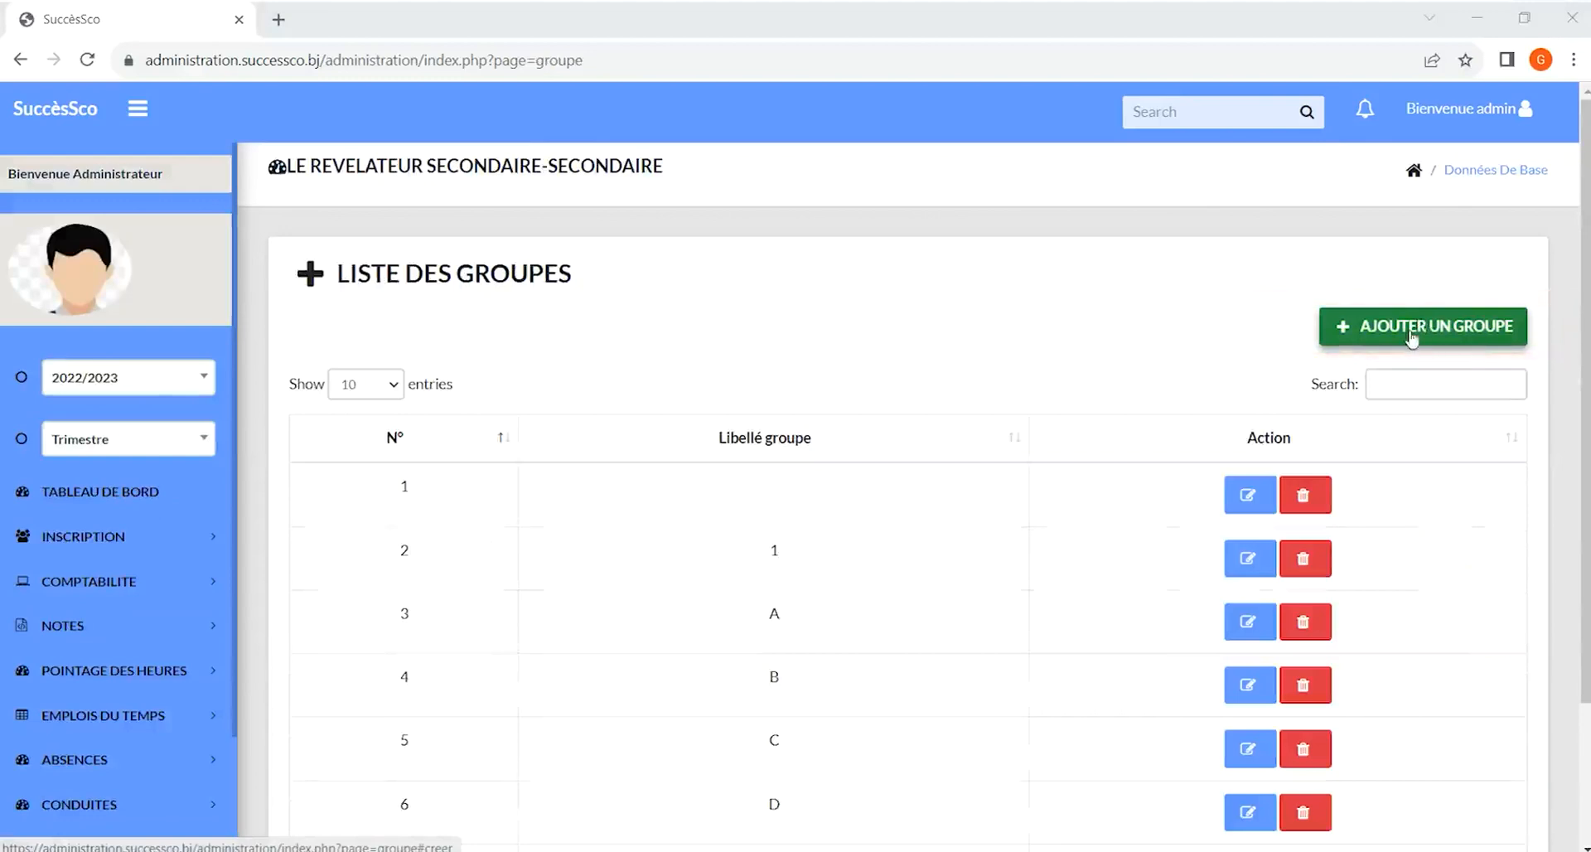
pyautogui.click(1420, 327)
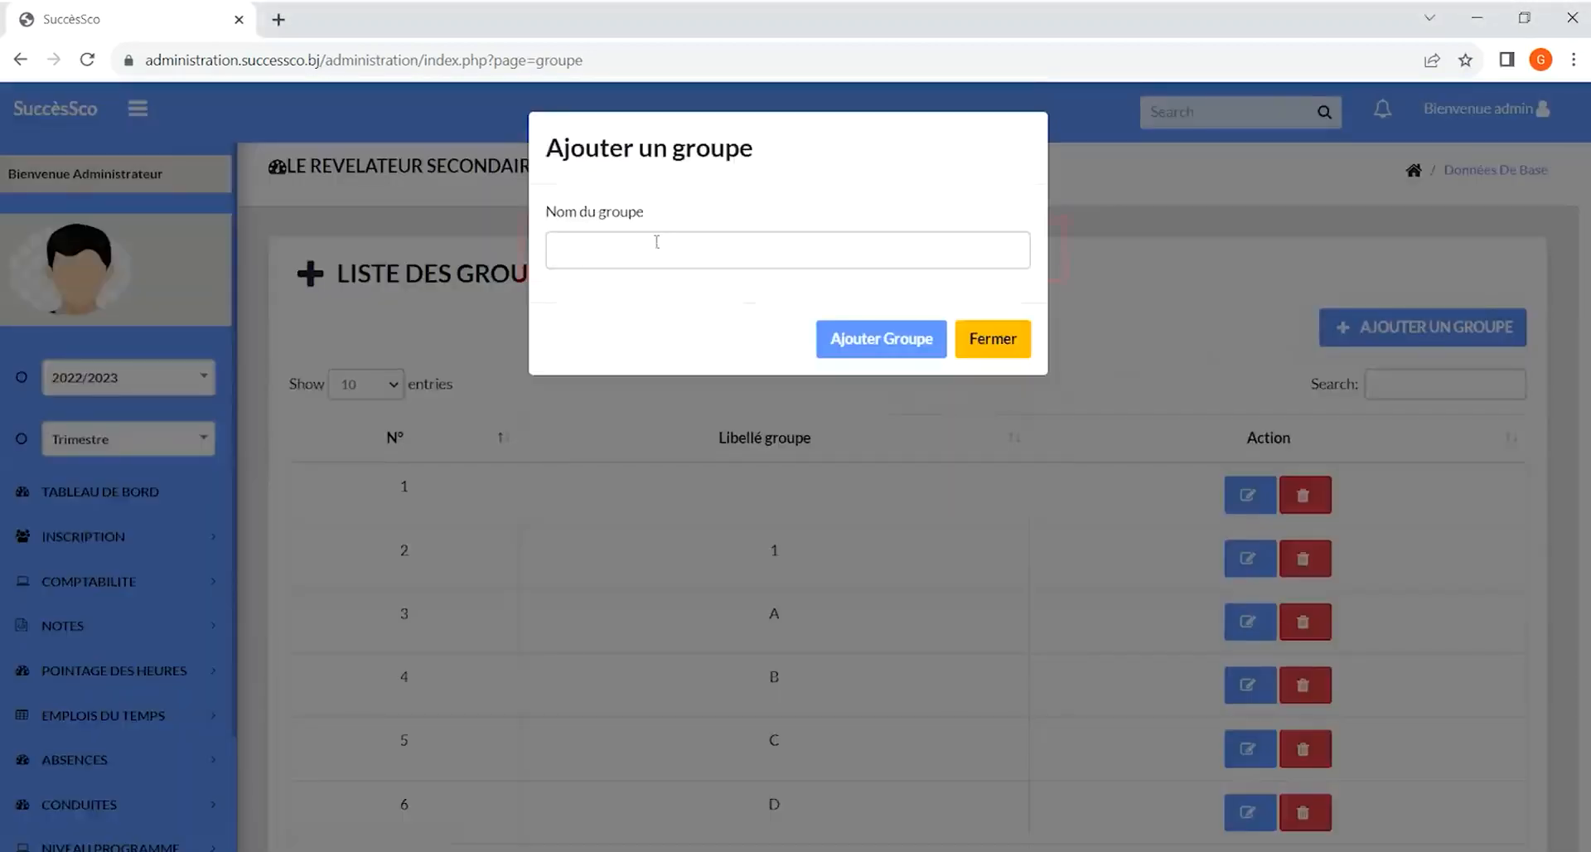
pyautogui.click(656, 242)
pyautogui.click(655, 241)
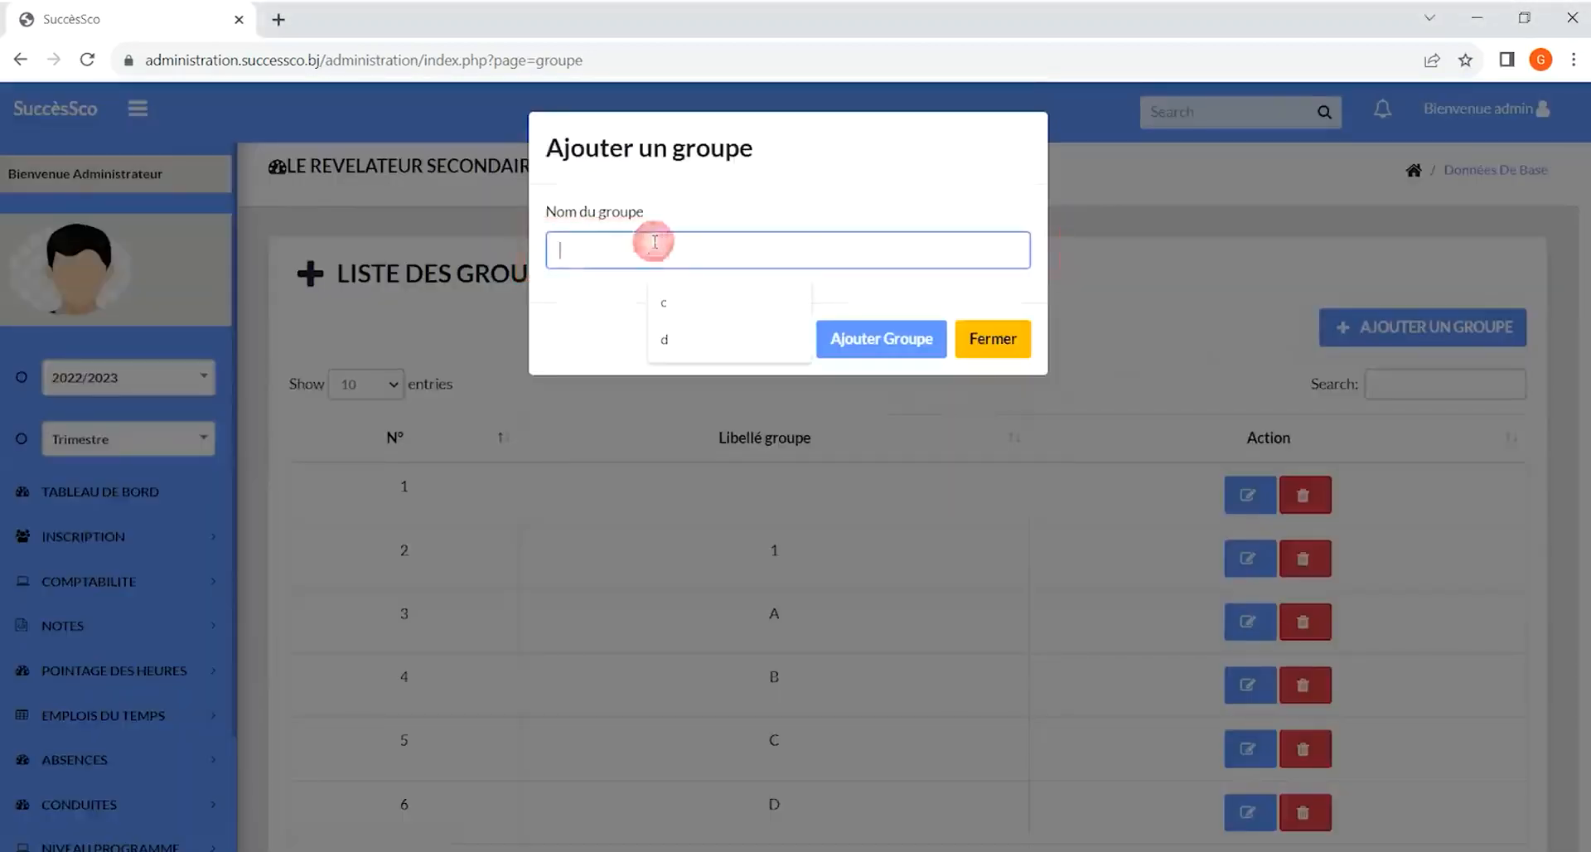
pyautogui.click(882, 343)
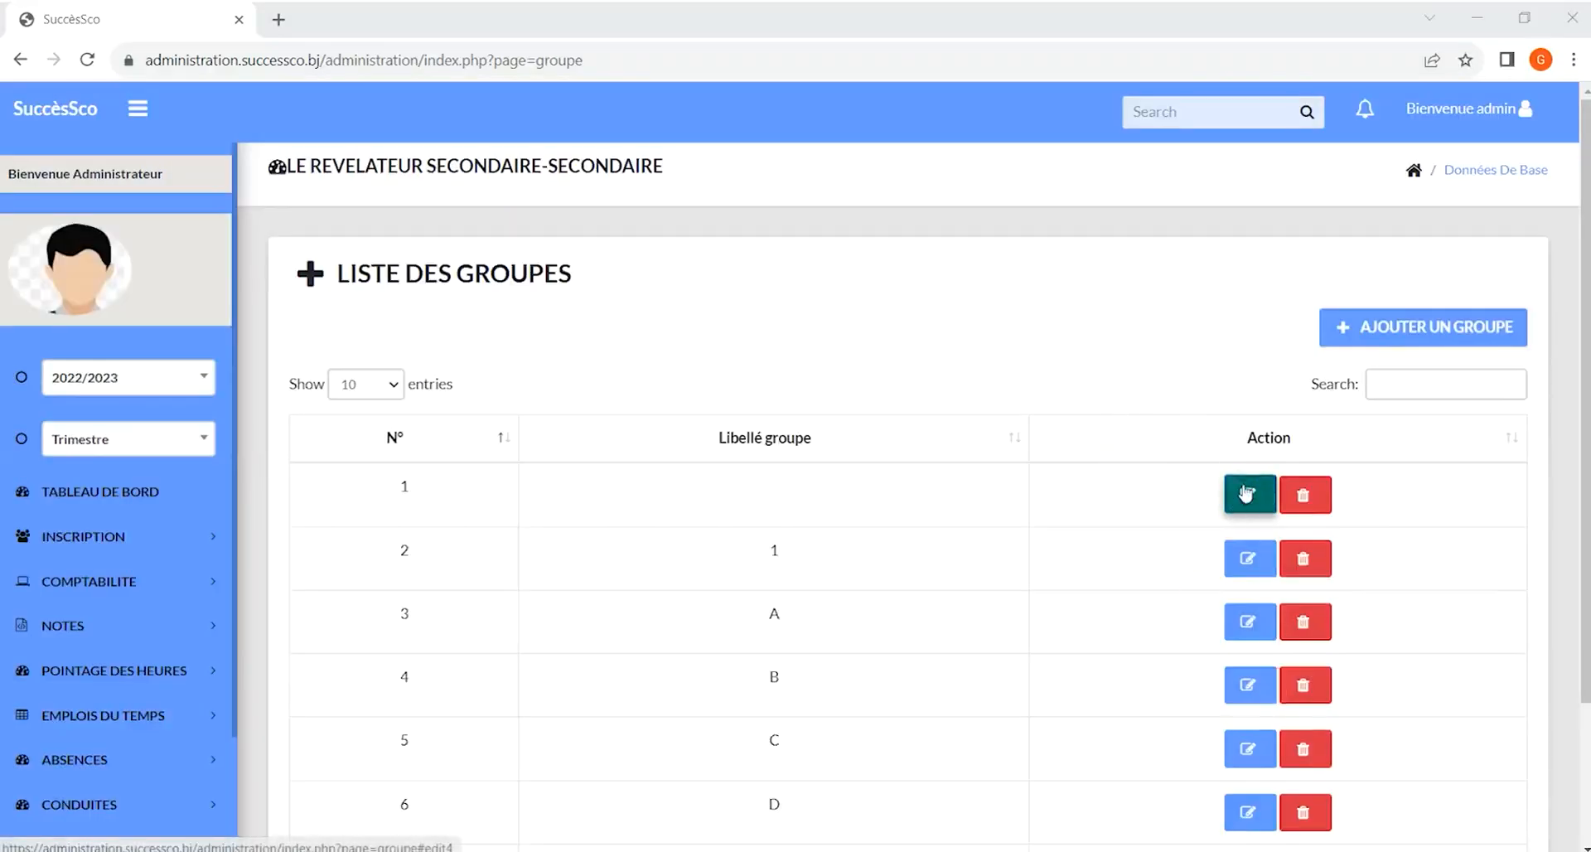
# Open the first school group's edit dialog and close it without modifying the group
pyautogui.click(1247, 494)
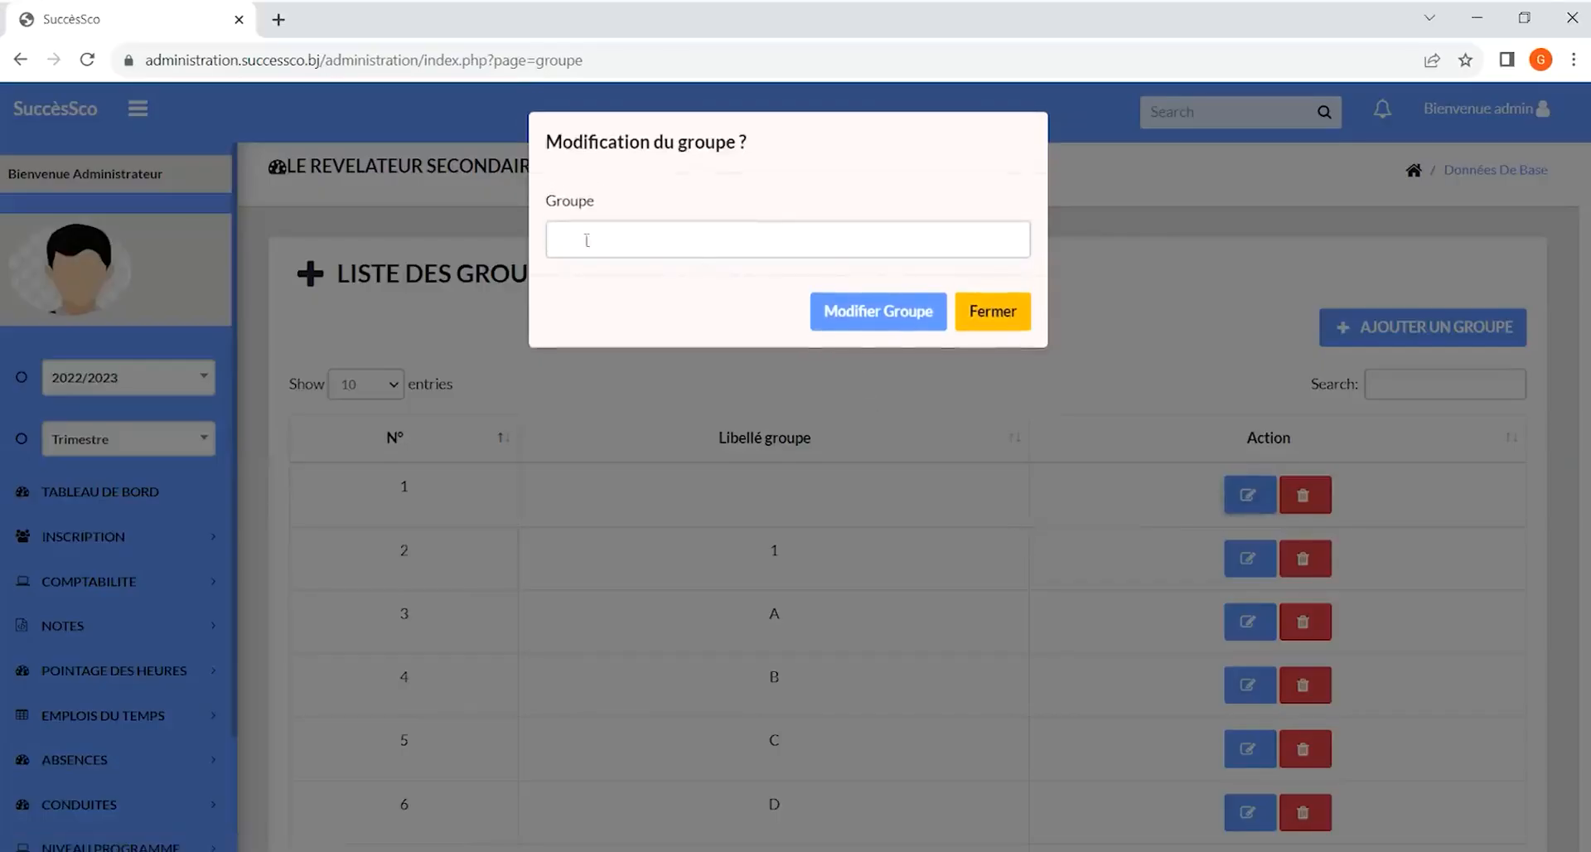
pyautogui.click(586, 240)
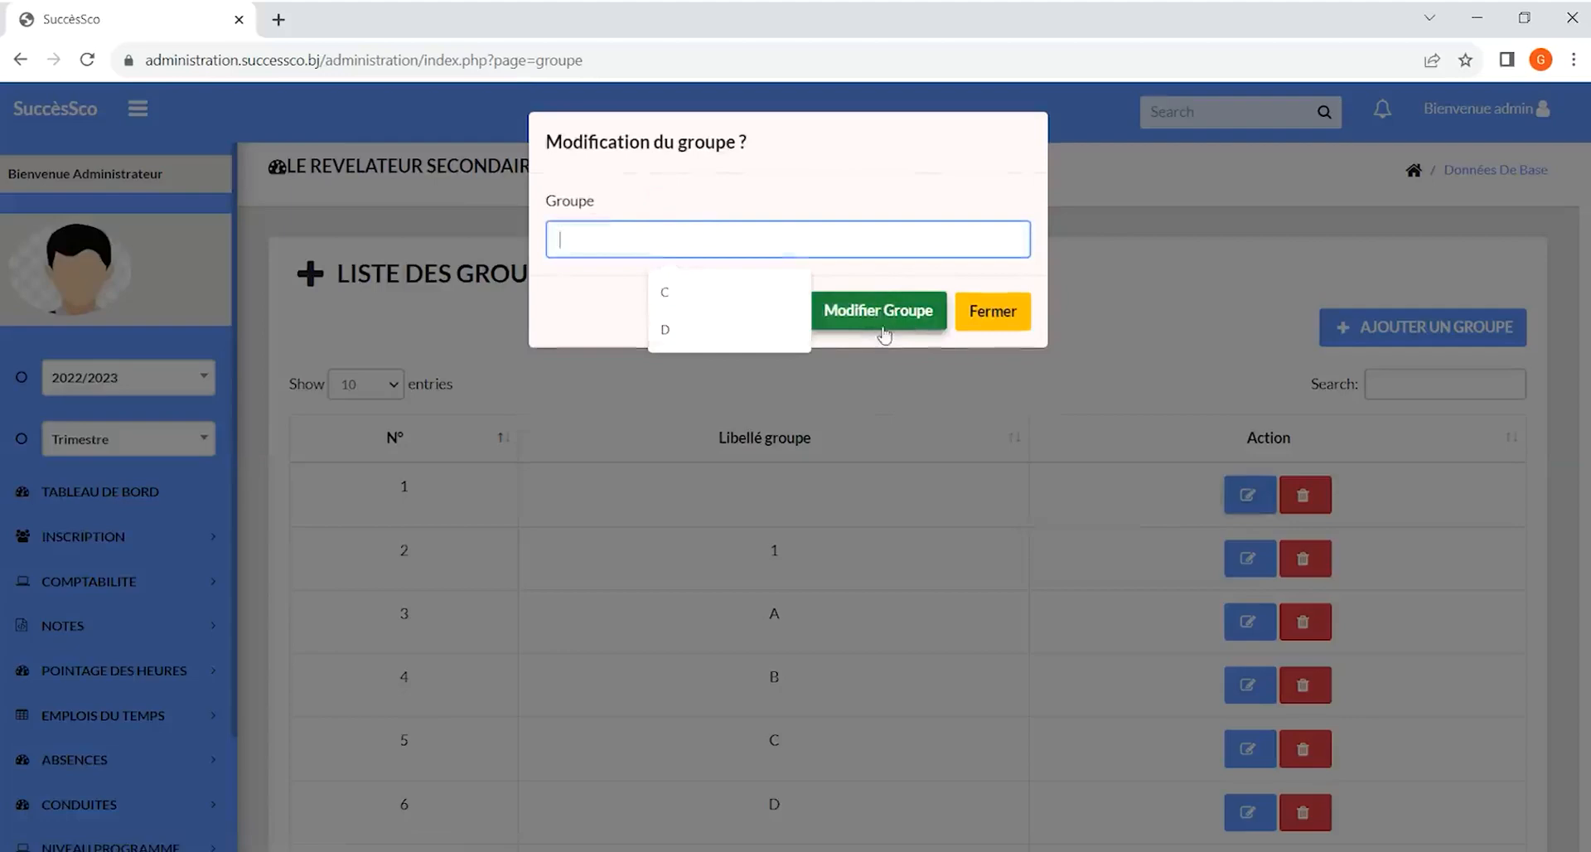
pyautogui.click(880, 314)
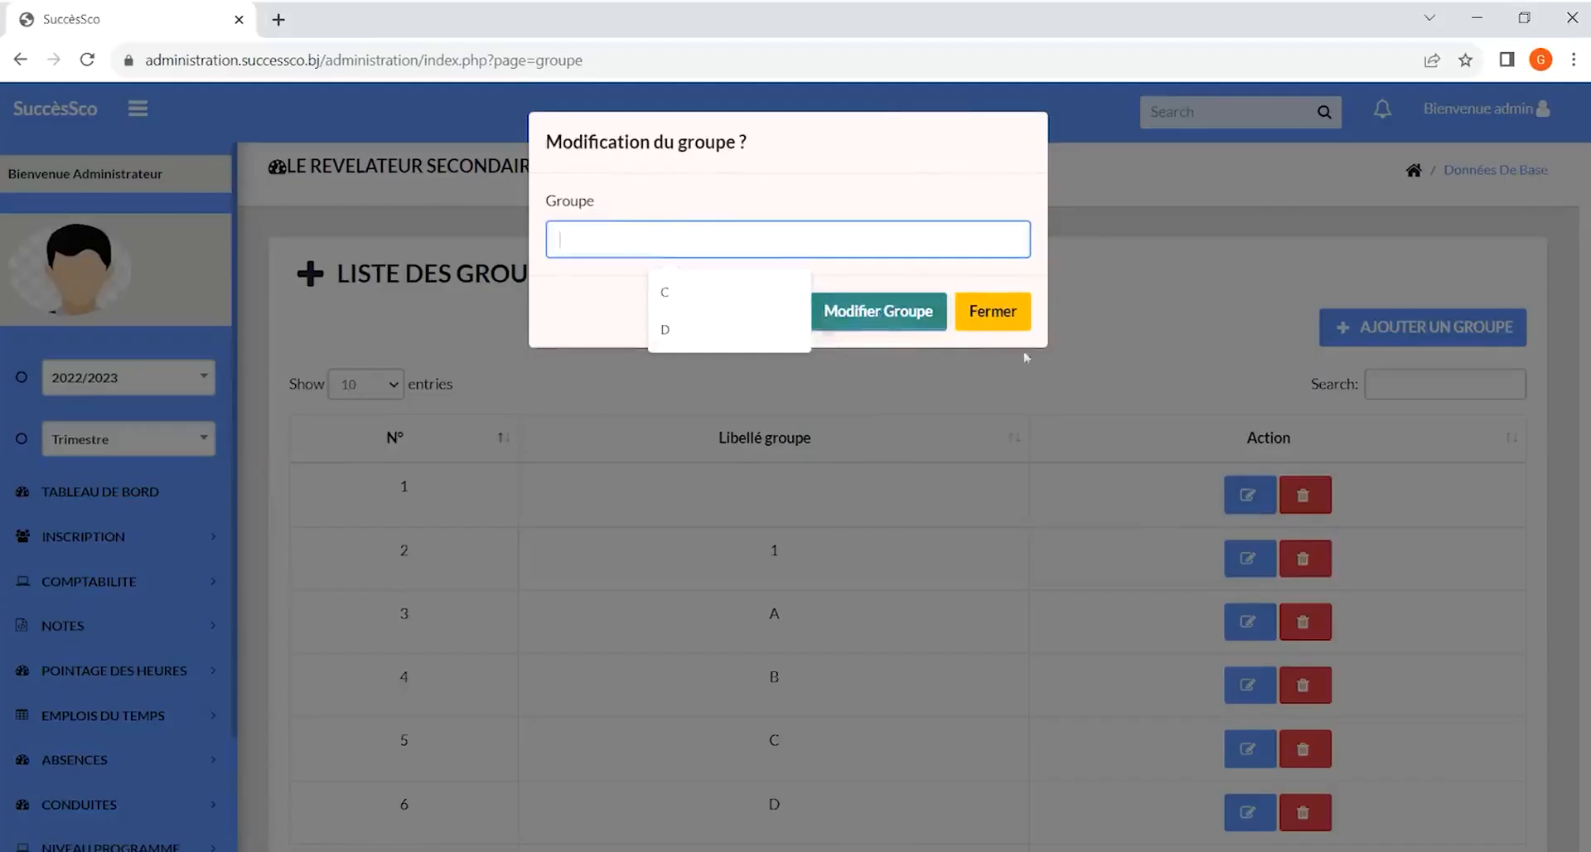
pyautogui.click(1015, 315)
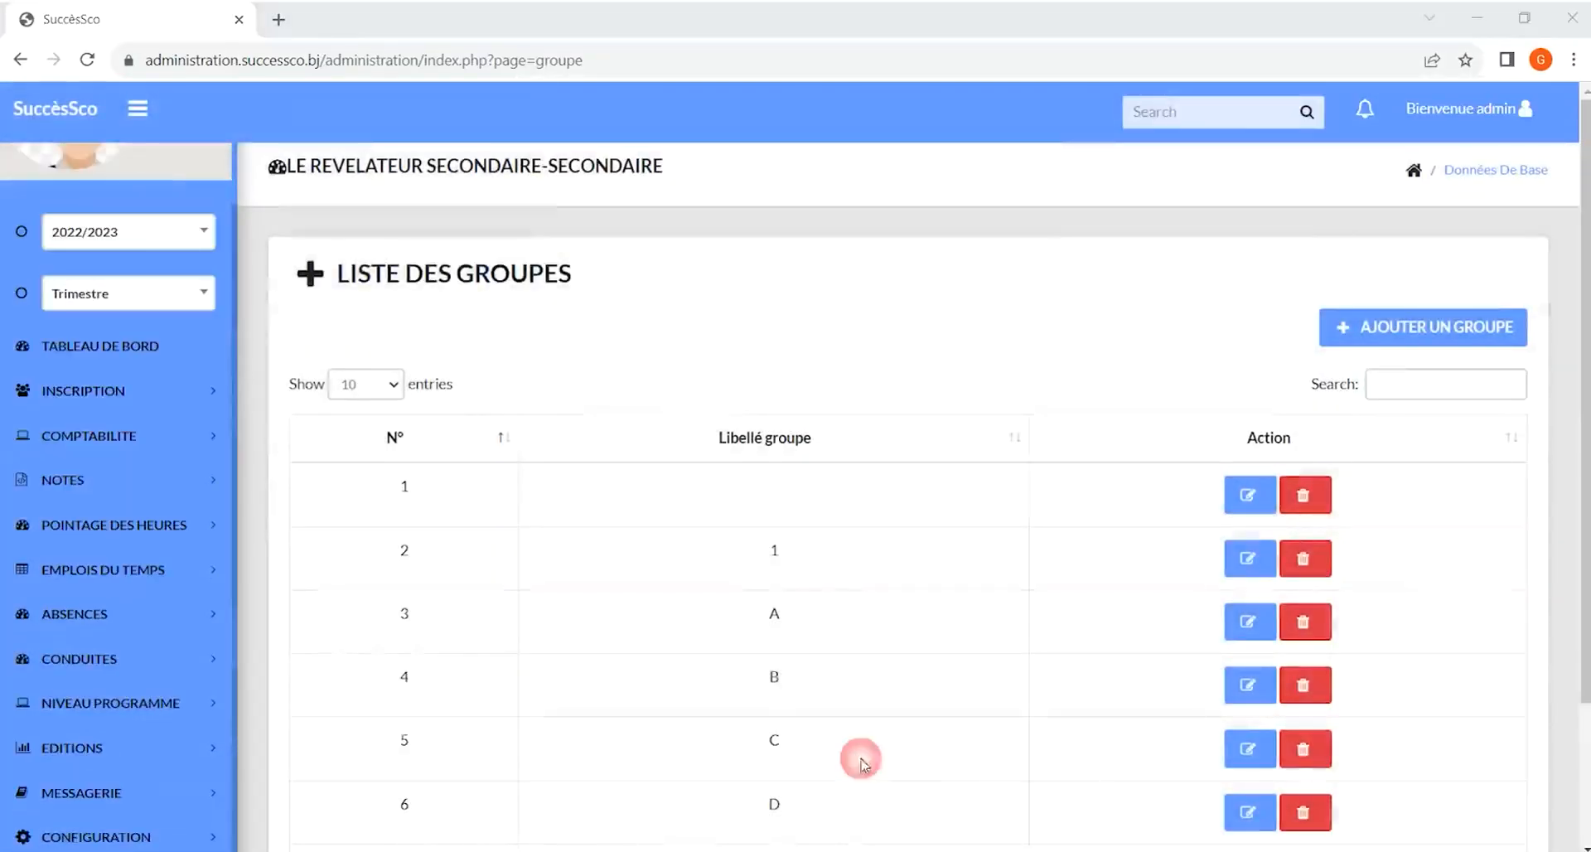
# Open the Classes section and explore the Ajouter une classe dialog's class and group lists, then close it without adding
pyautogui.scroll(-3, 117, 788)
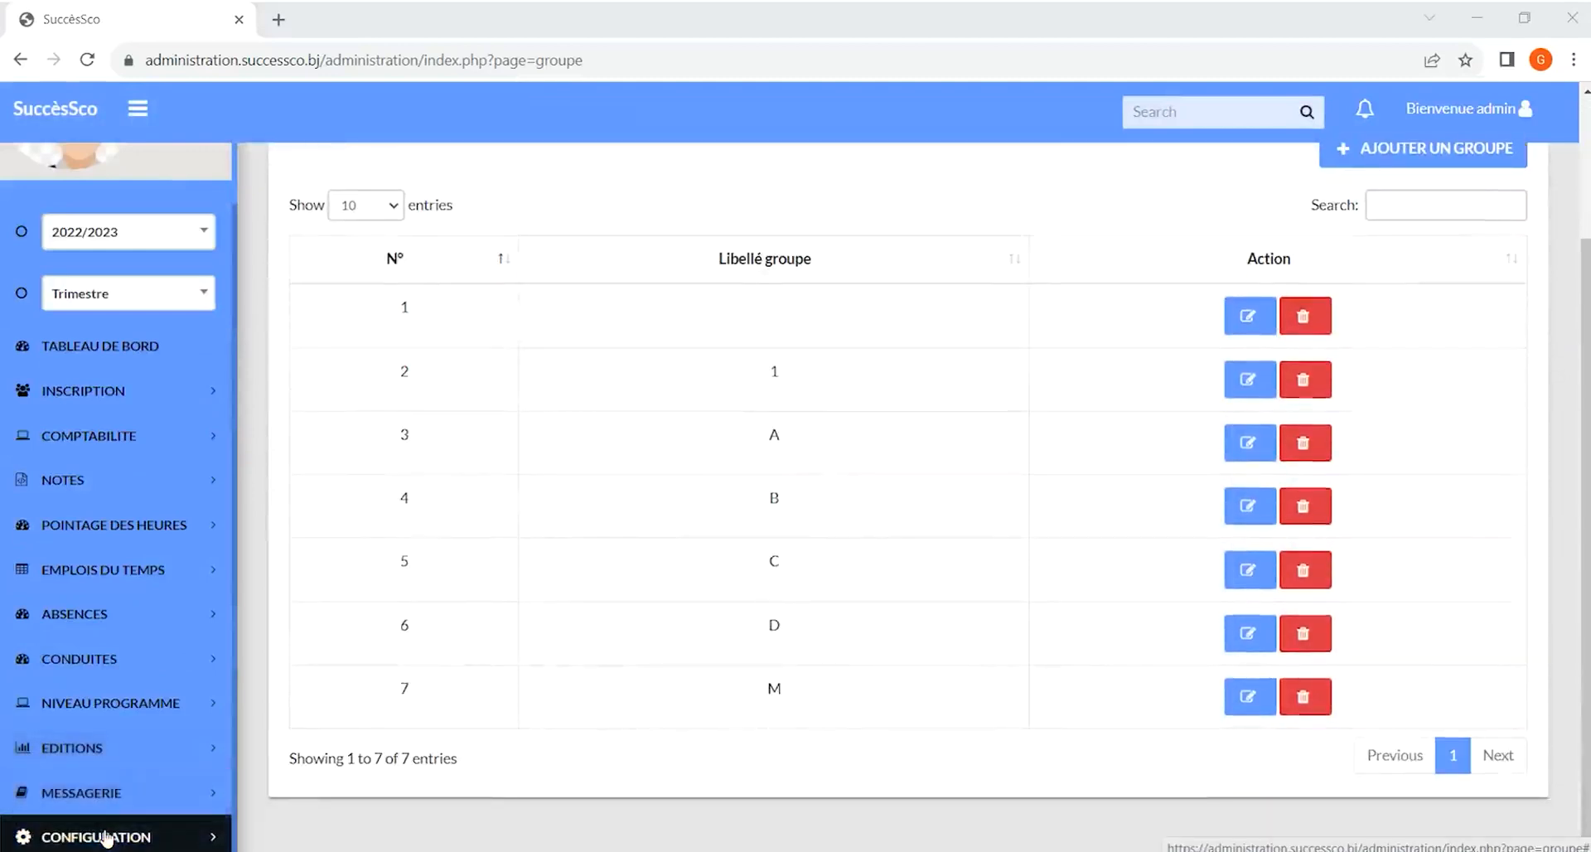
pyautogui.click(112, 837)
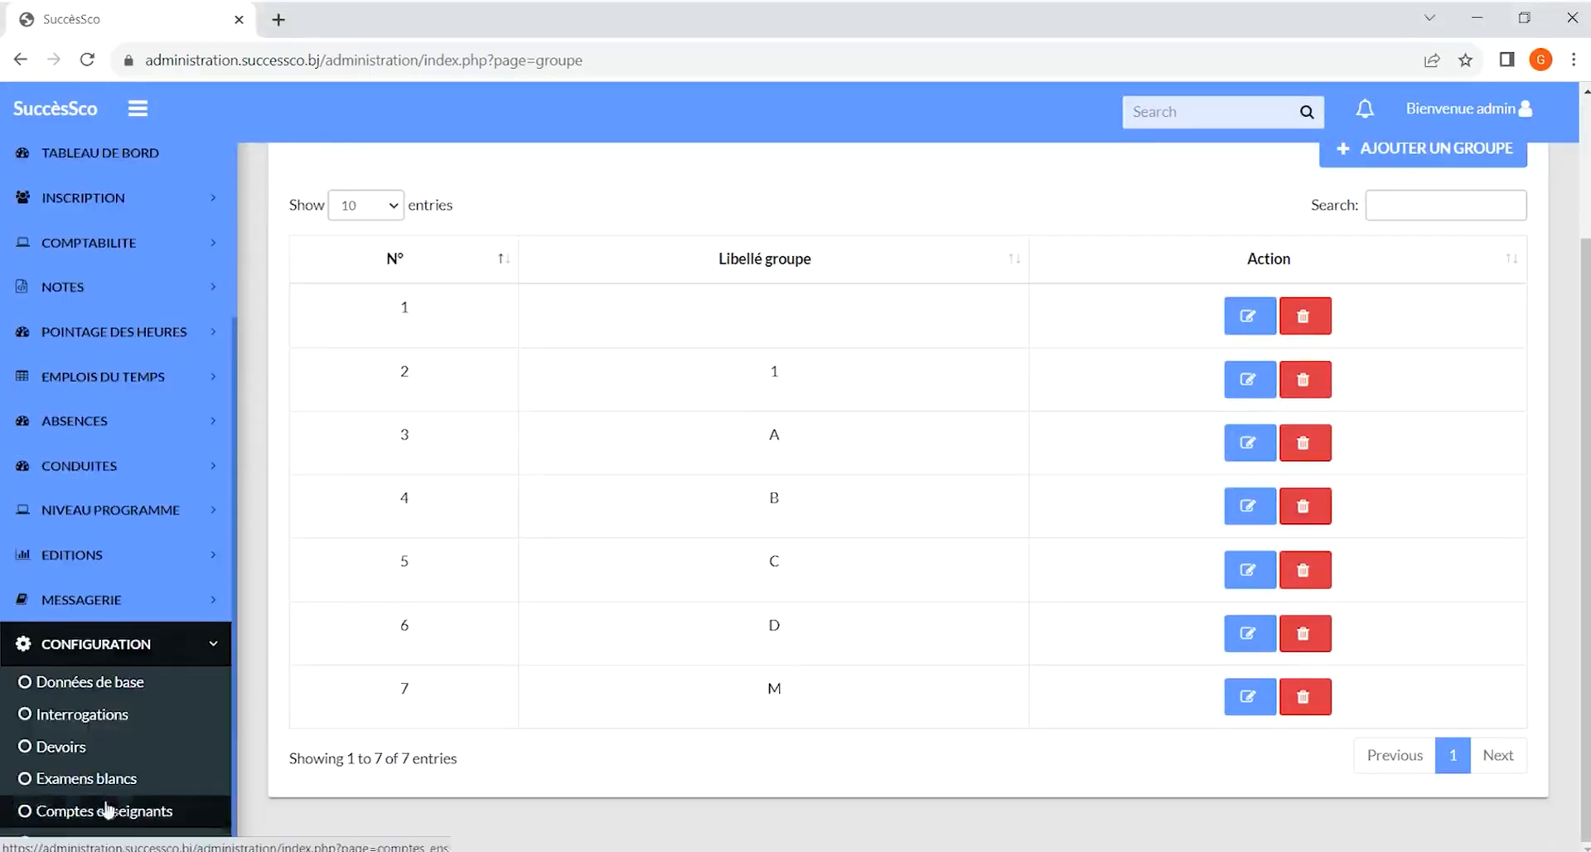
pyautogui.click(124, 684)
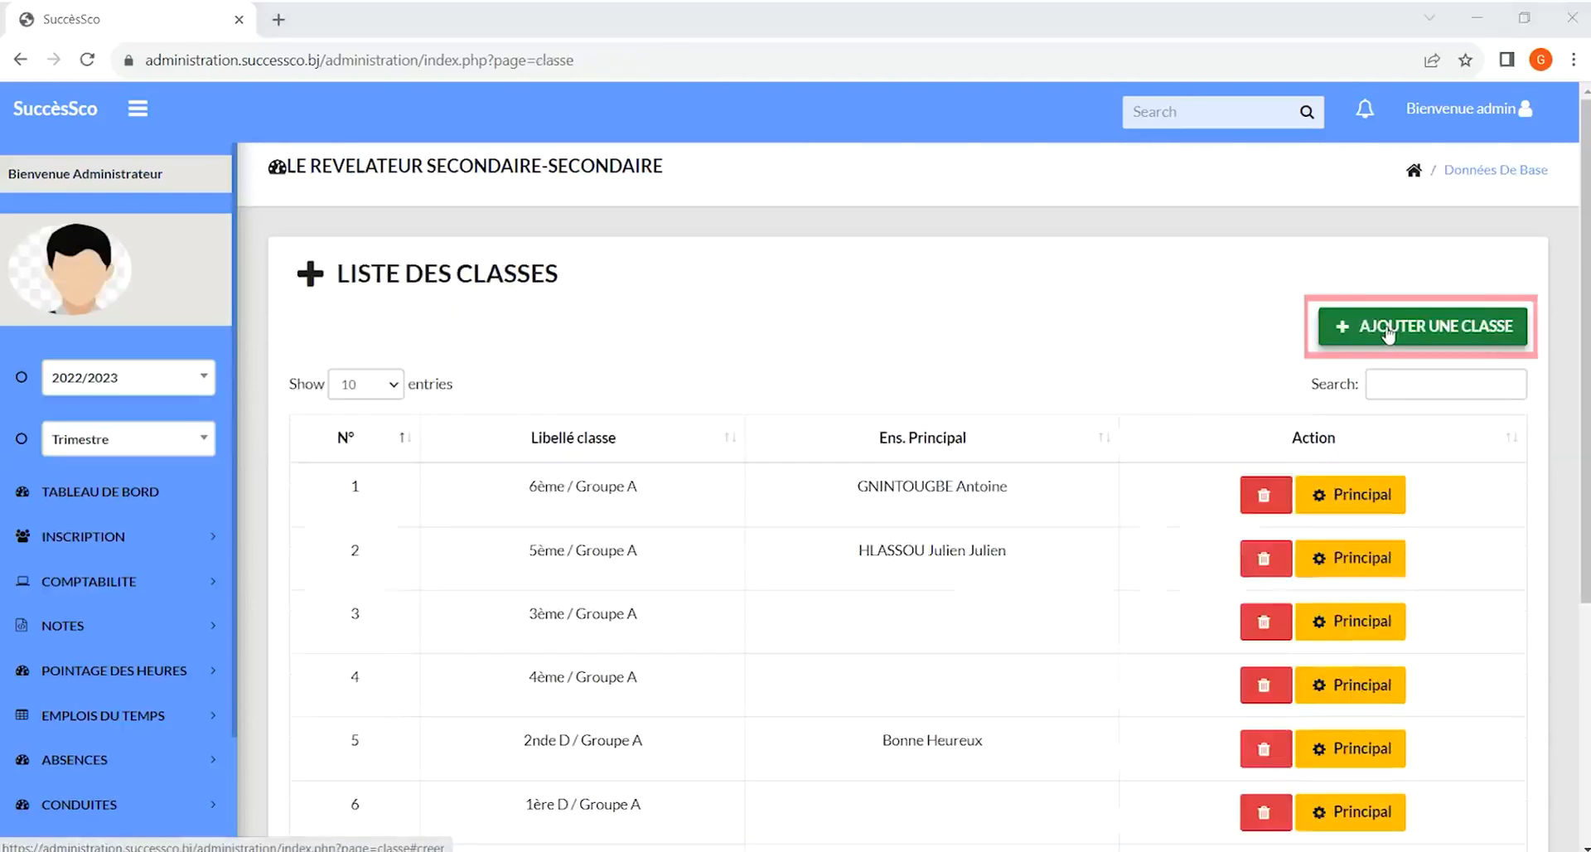
pyautogui.click(1388, 333)
pyautogui.click(609, 249)
pyautogui.click(608, 335)
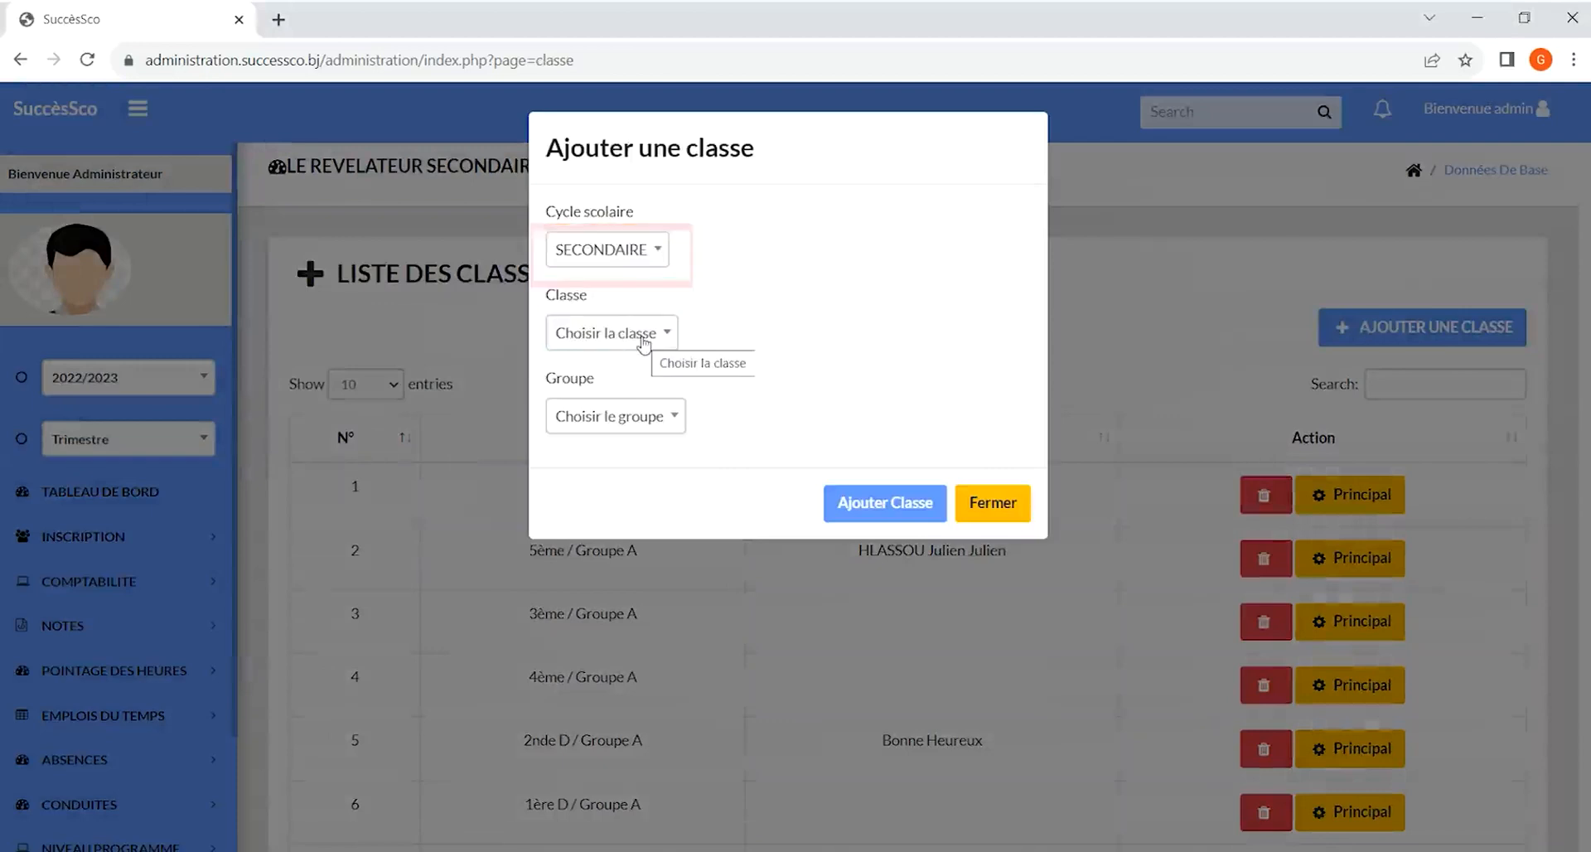
pyautogui.click(655, 421)
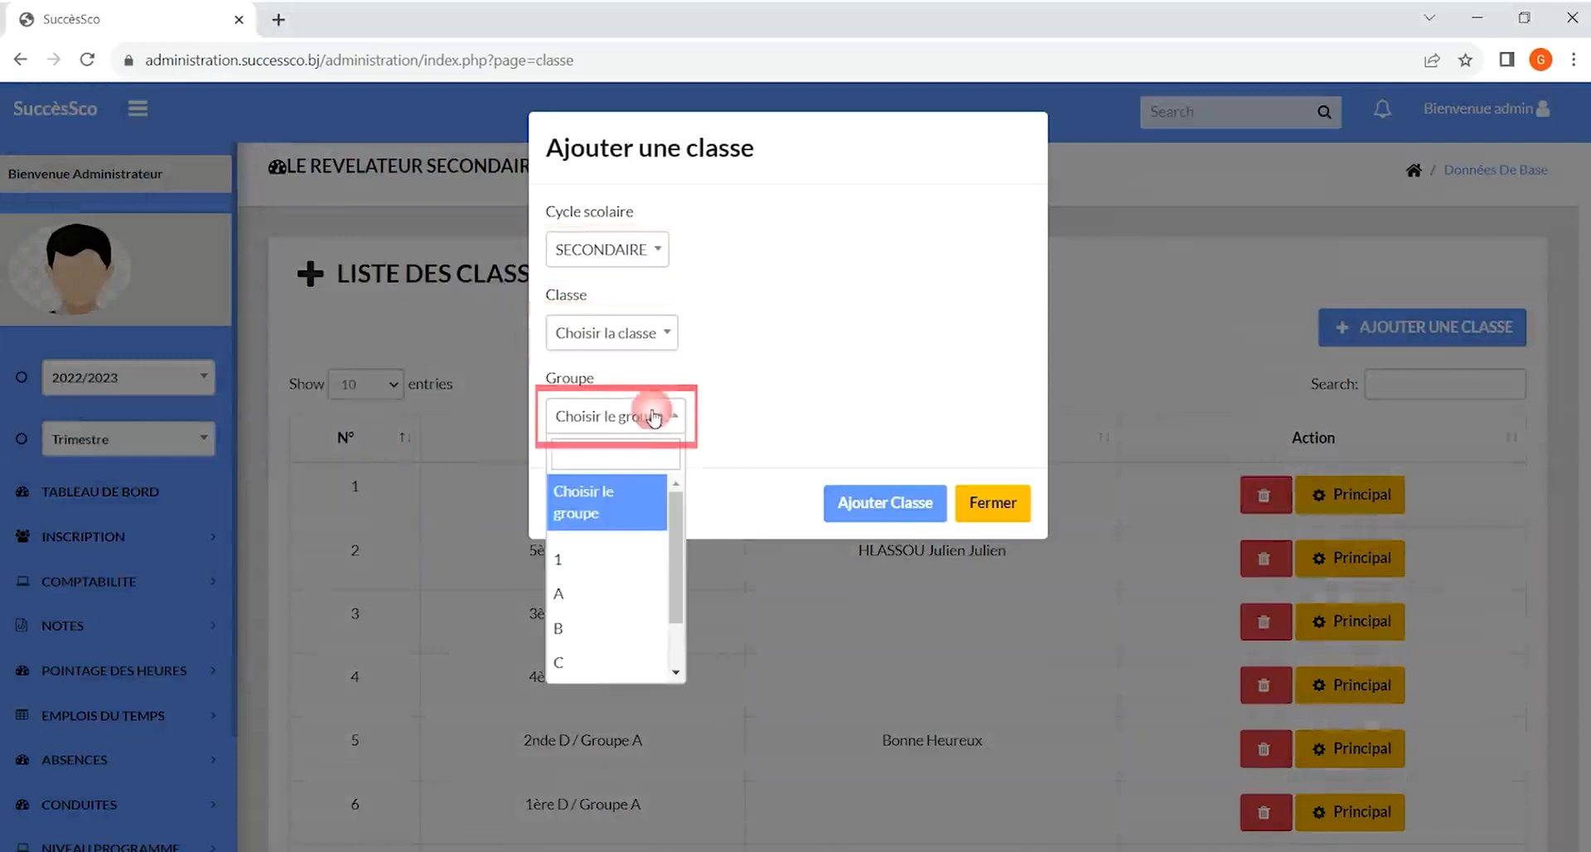
pyautogui.click(653, 417)
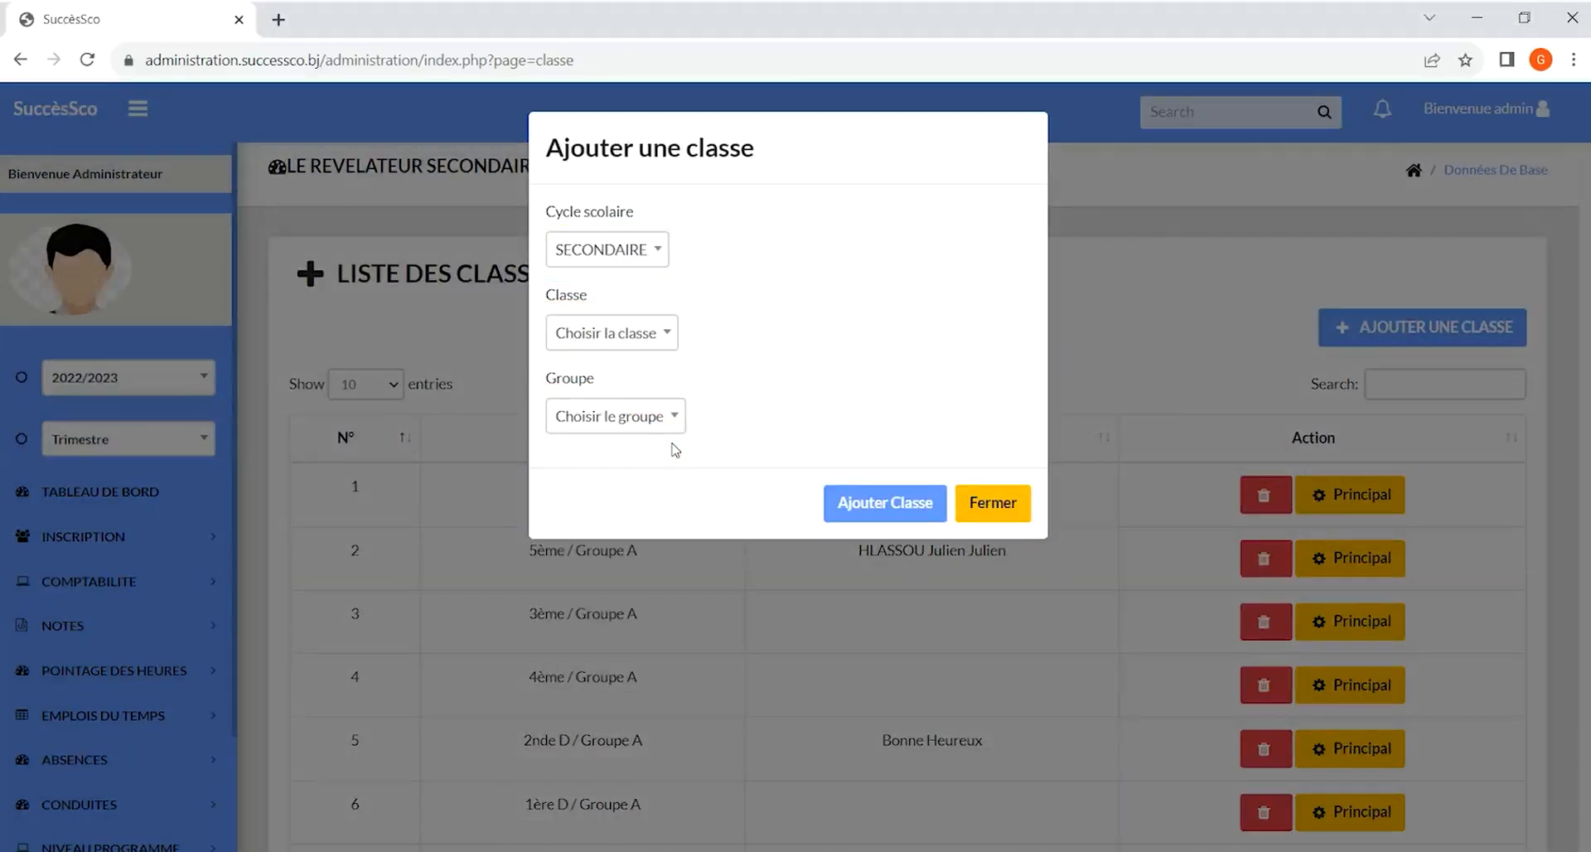
pyautogui.click(874, 502)
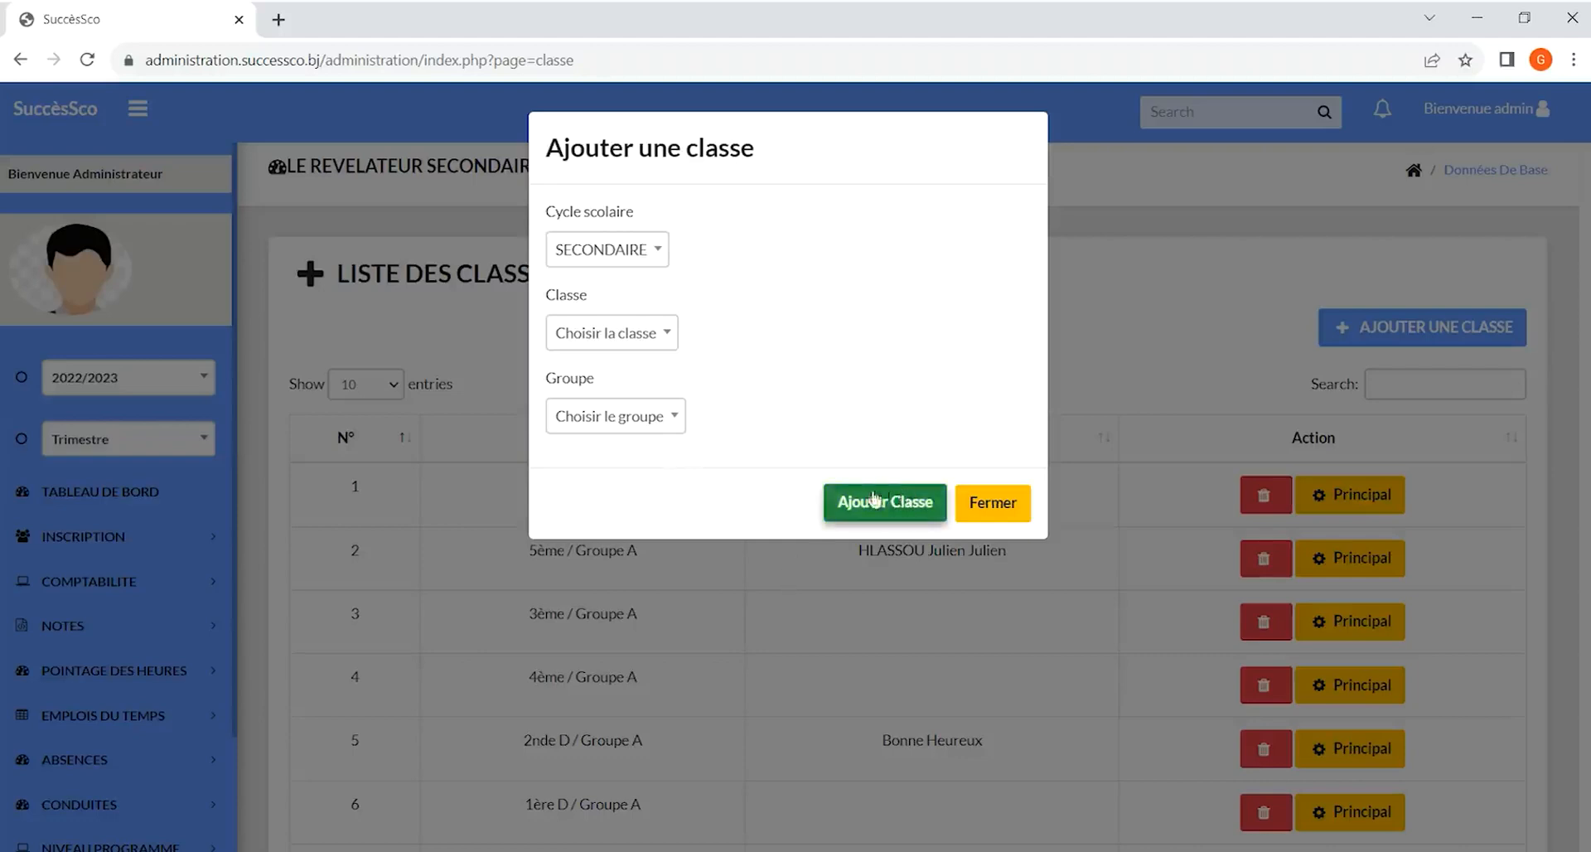
pyautogui.click(1001, 507)
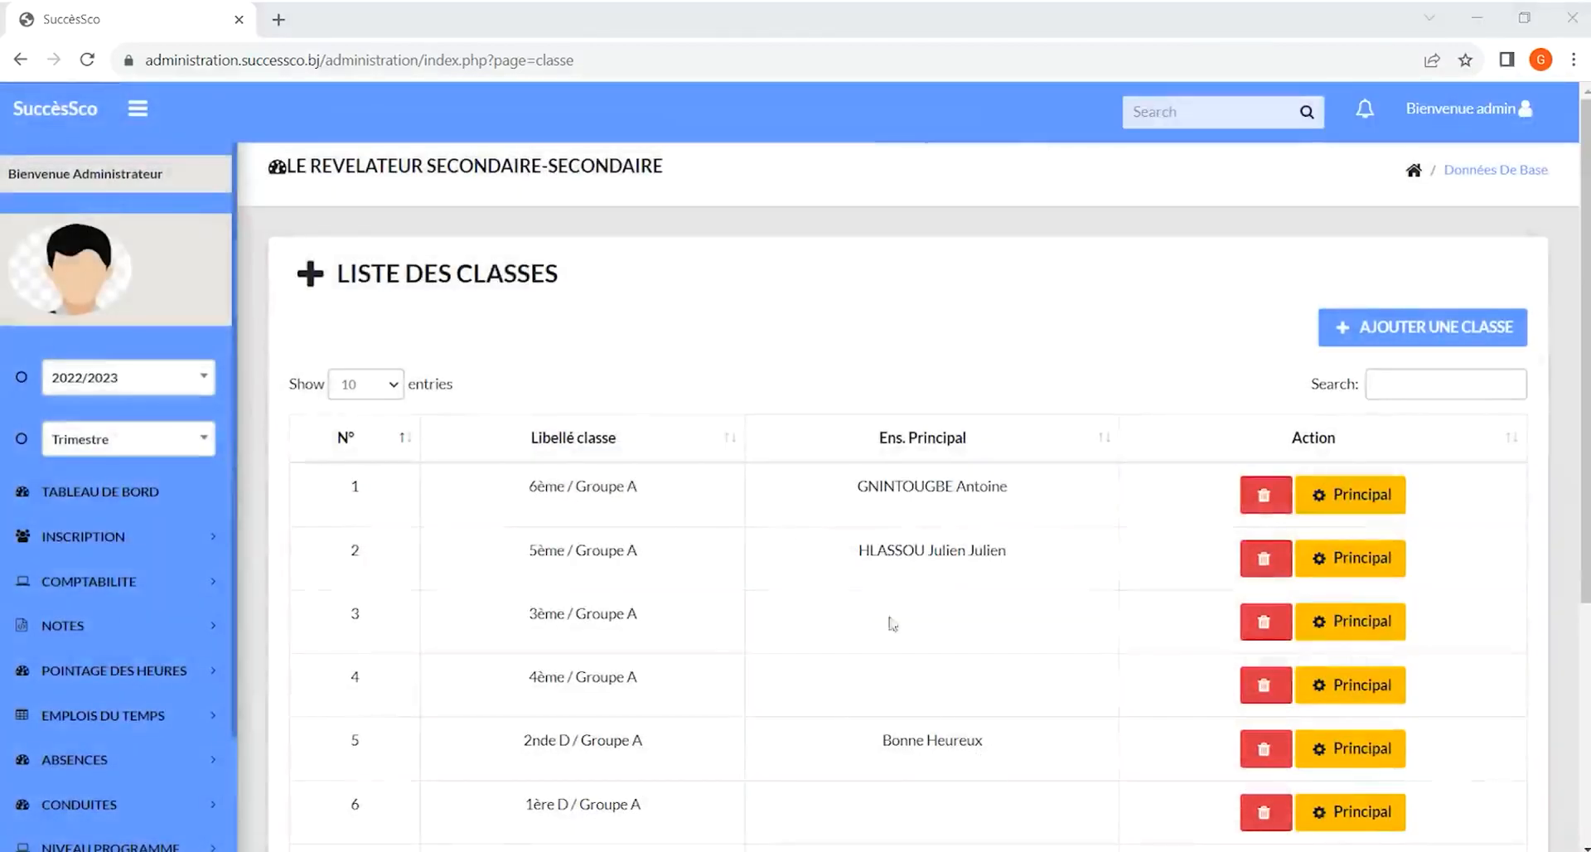
# Open the principal teacher configuration for 6ème / Groupe A and pick a teacher from the list without validating
pyautogui.click(1358, 493)
pyautogui.click(555, 354)
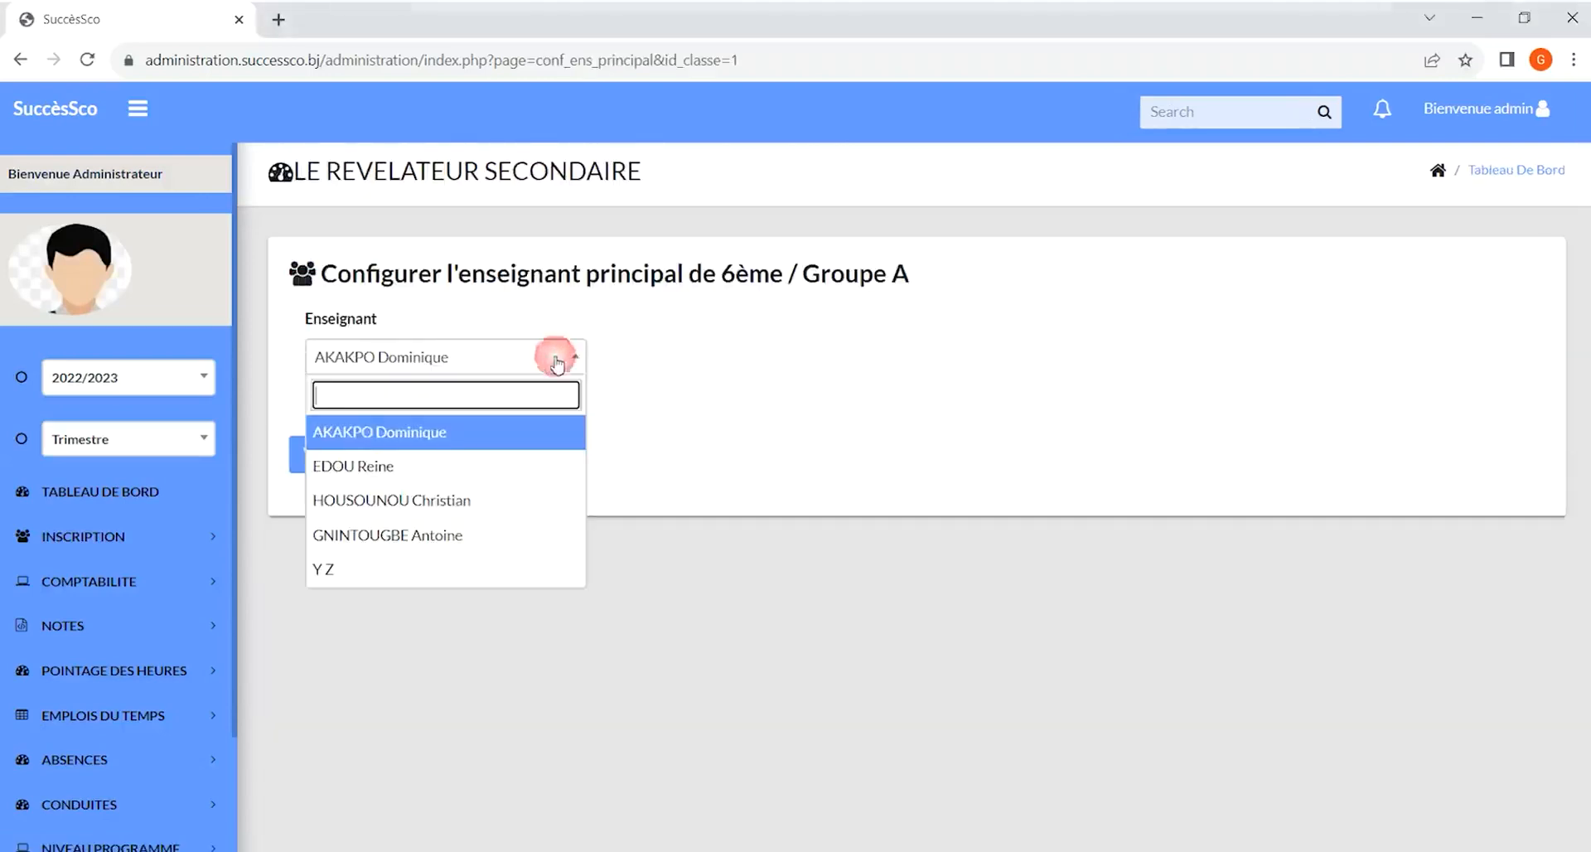
pyautogui.click(315, 432)
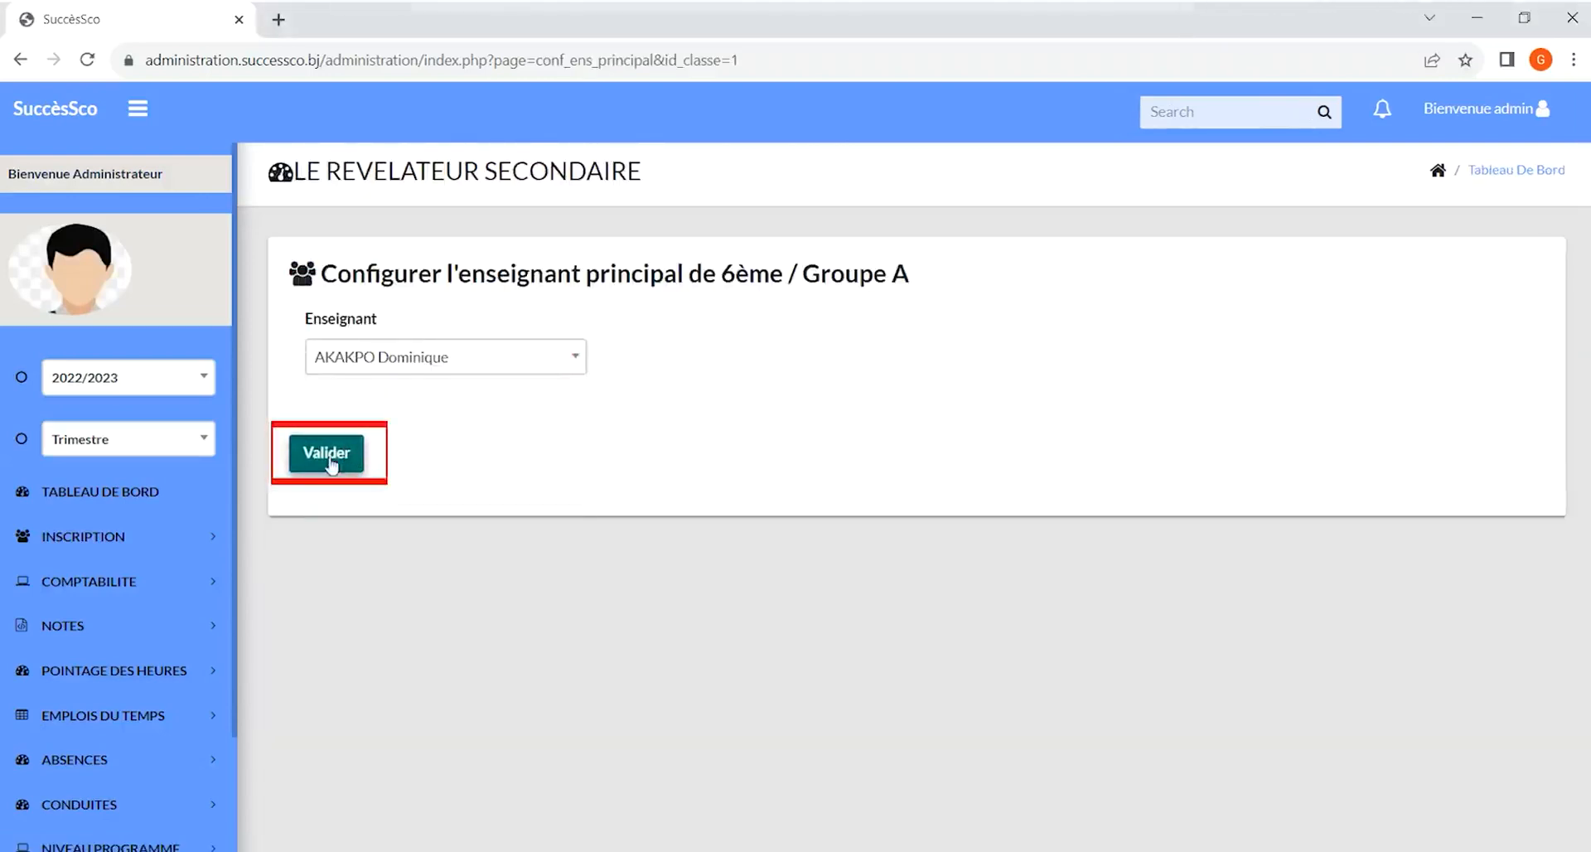
# Open the Enseignants section and try submitting the Ajouter un enseignant dialog with empty name, first-name and phone fields
pyautogui.click(113, 843)
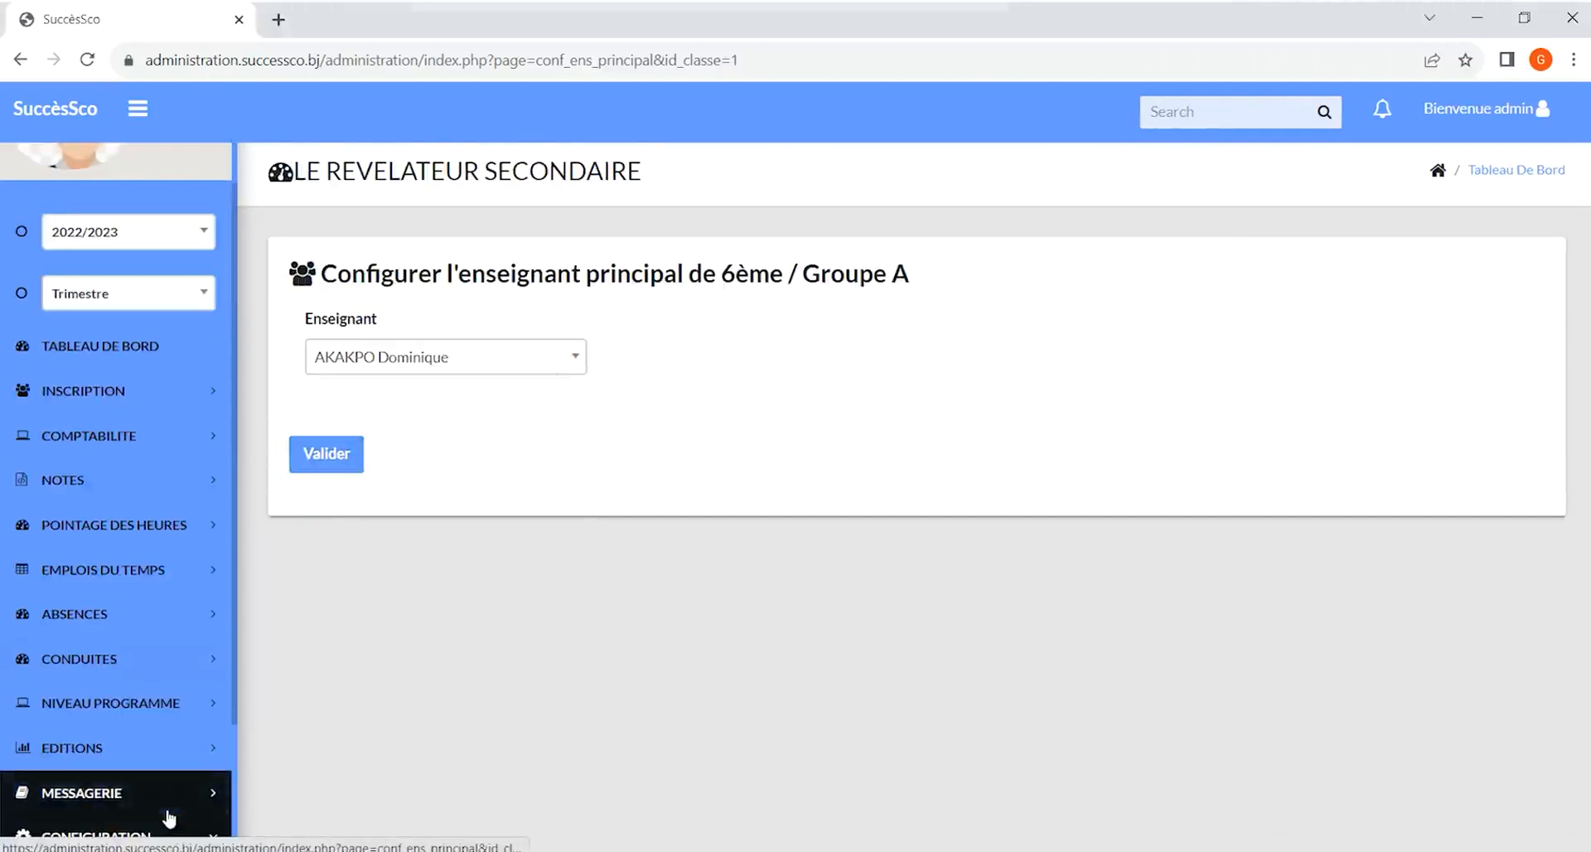
pyautogui.scroll(-3, 162, 815)
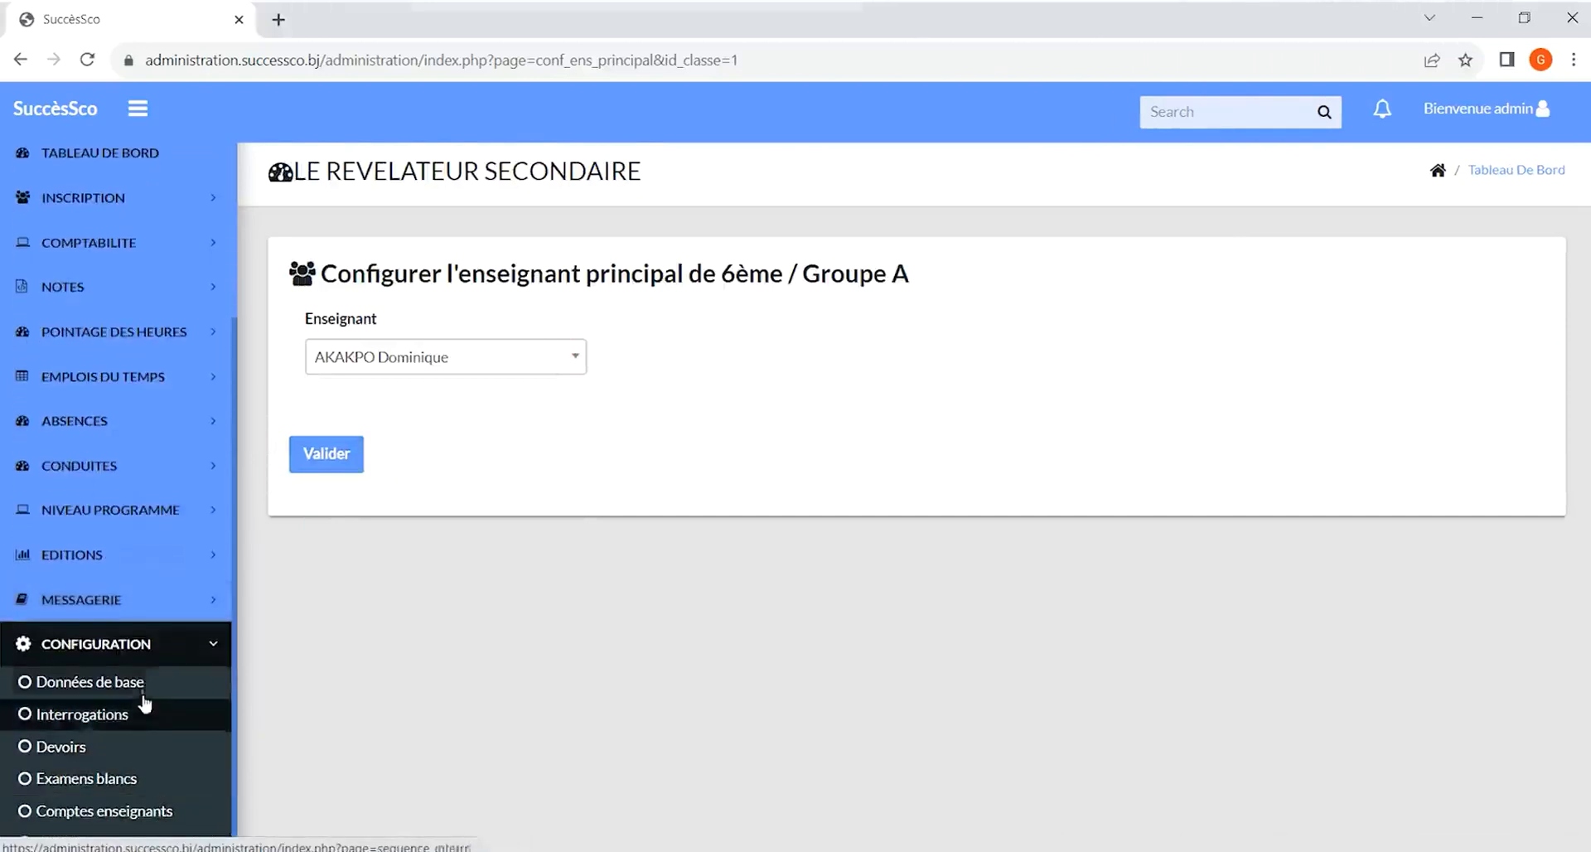
pyautogui.click(142, 683)
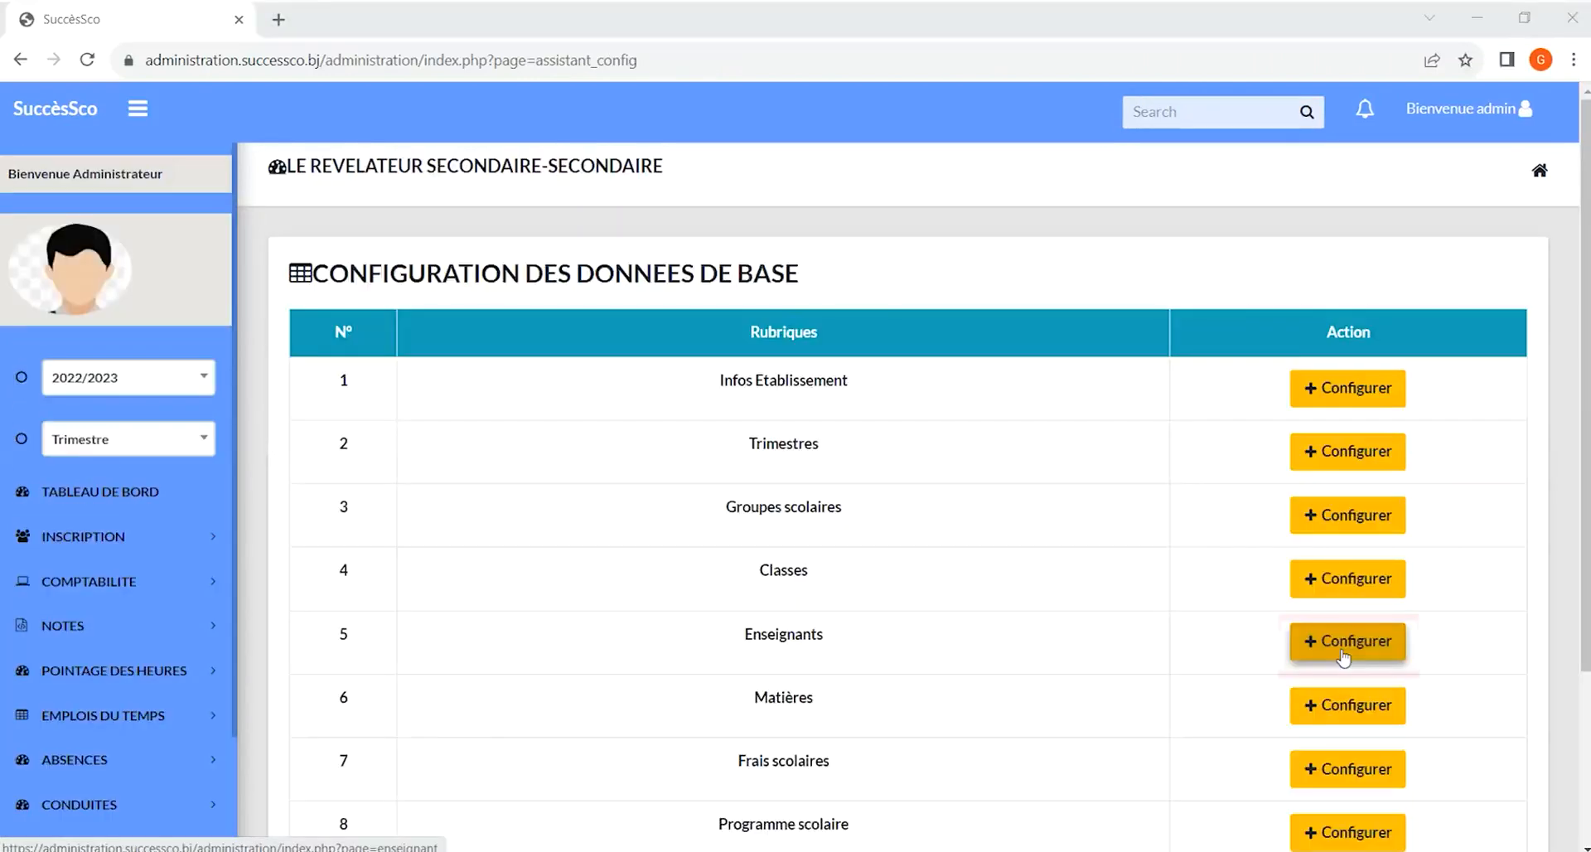
pyautogui.click(1344, 652)
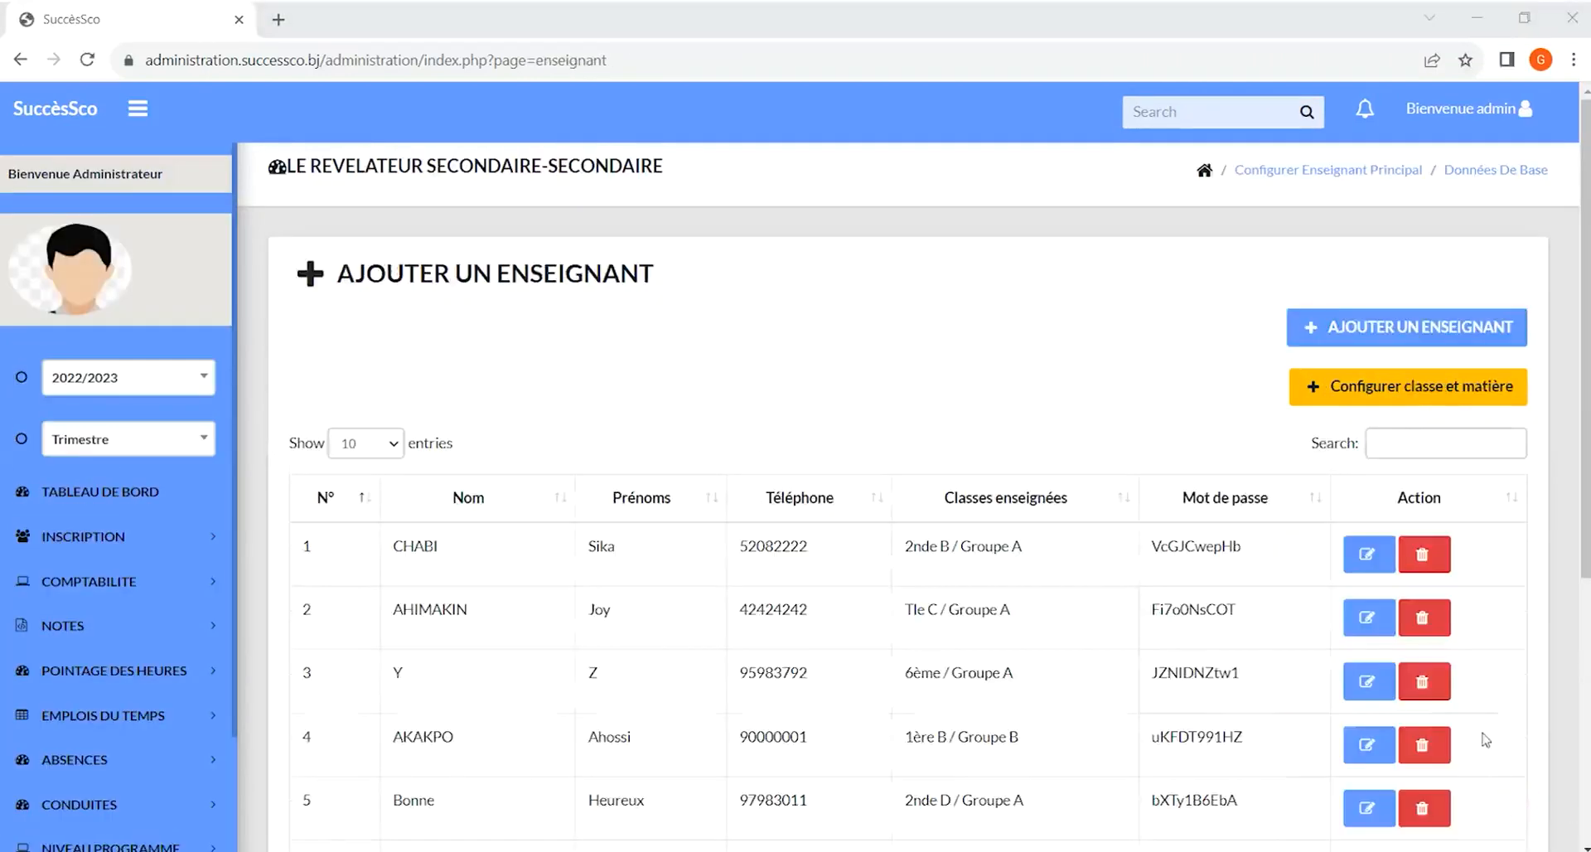
pyautogui.click(1367, 330)
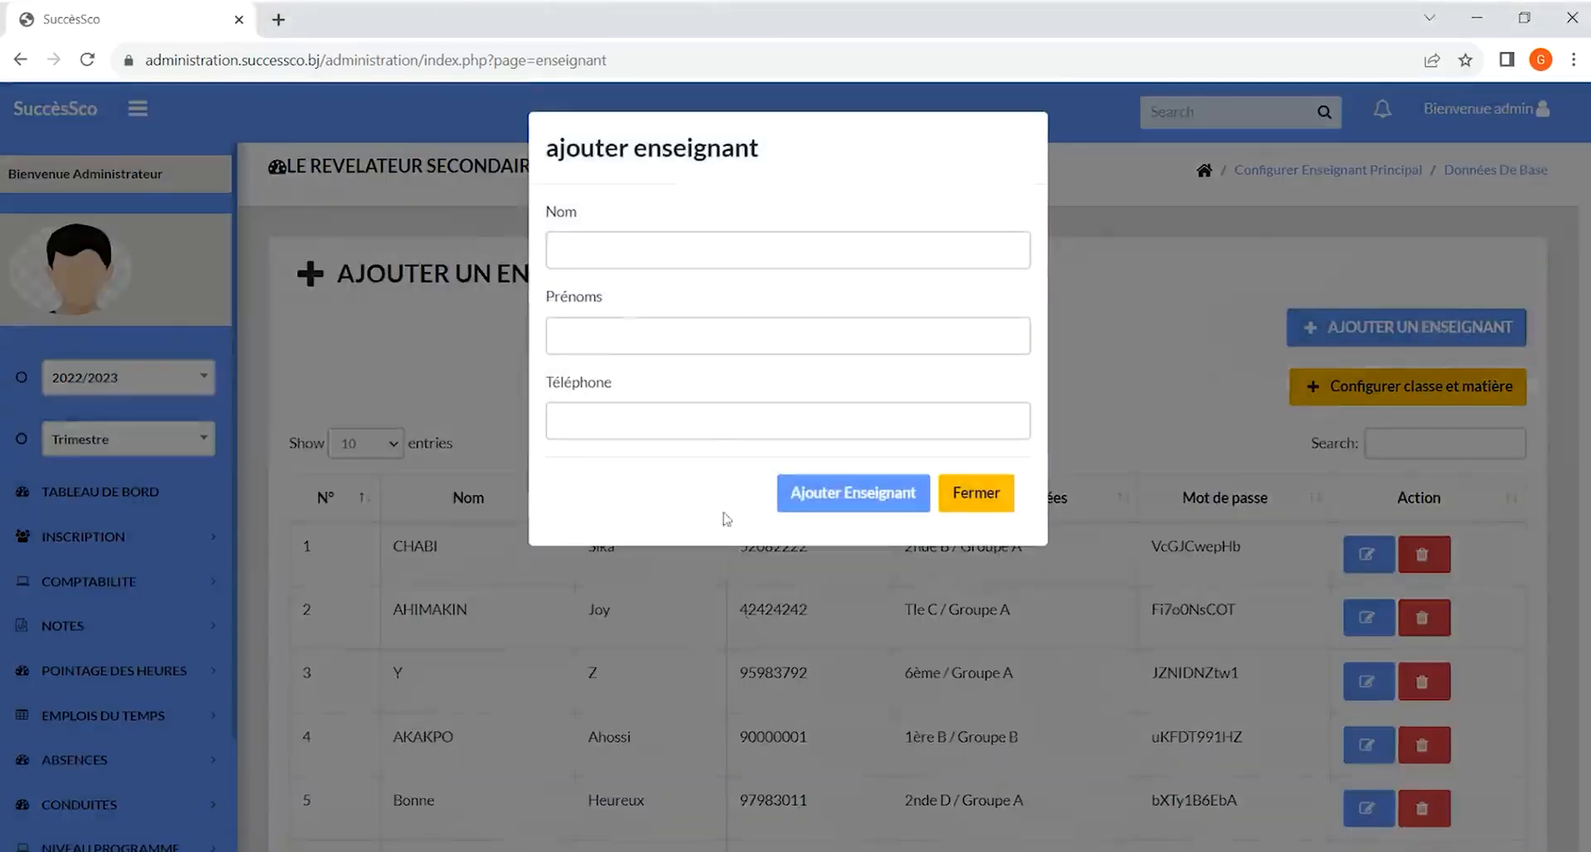
pyautogui.click(636, 254)
pyautogui.click(635, 332)
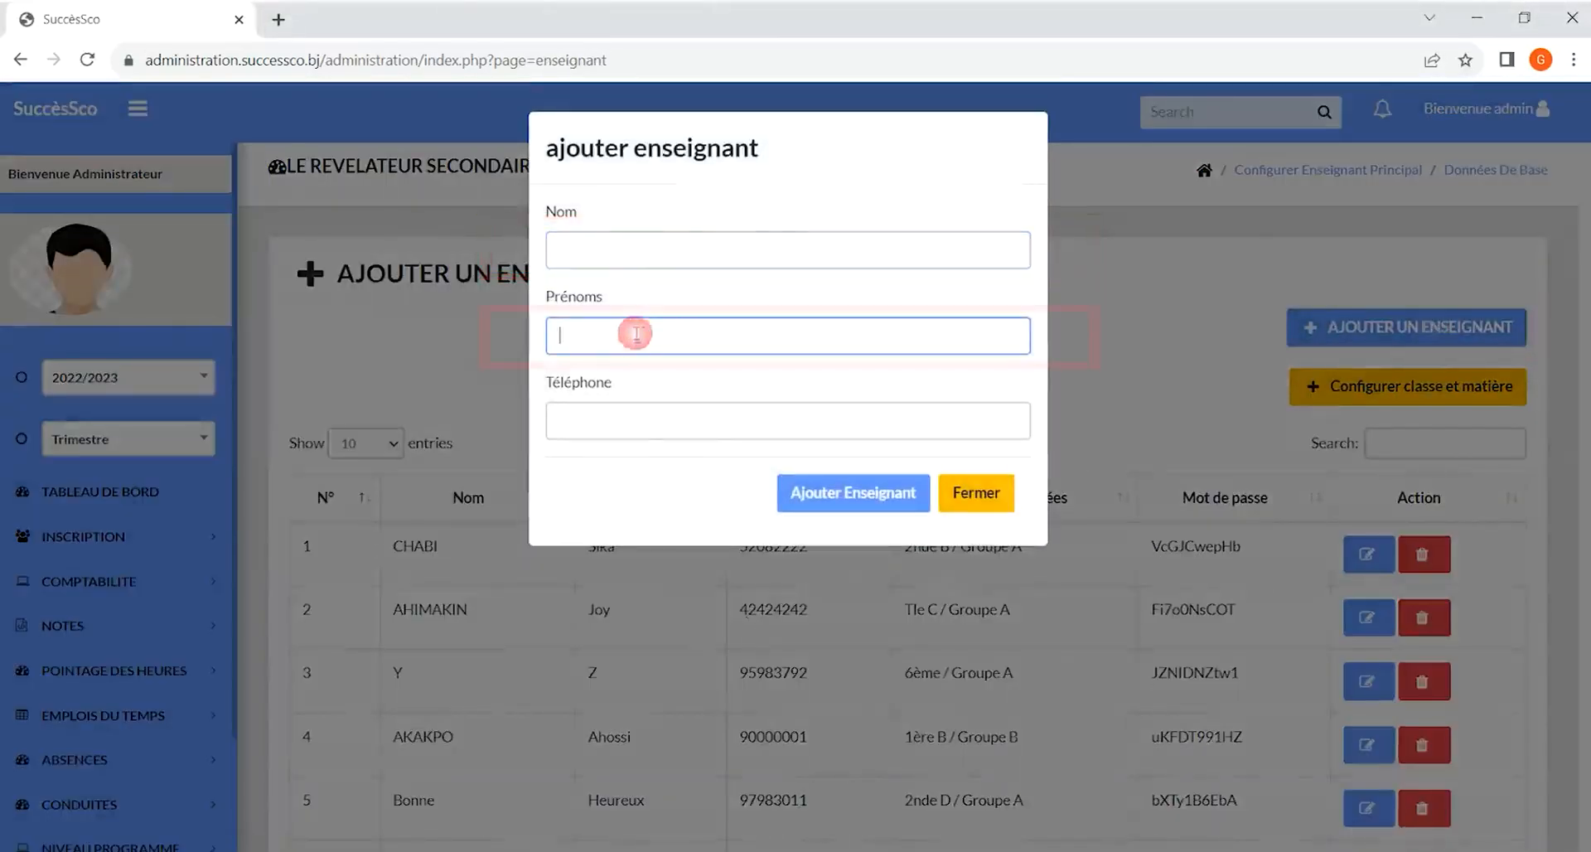
pyautogui.click(658, 411)
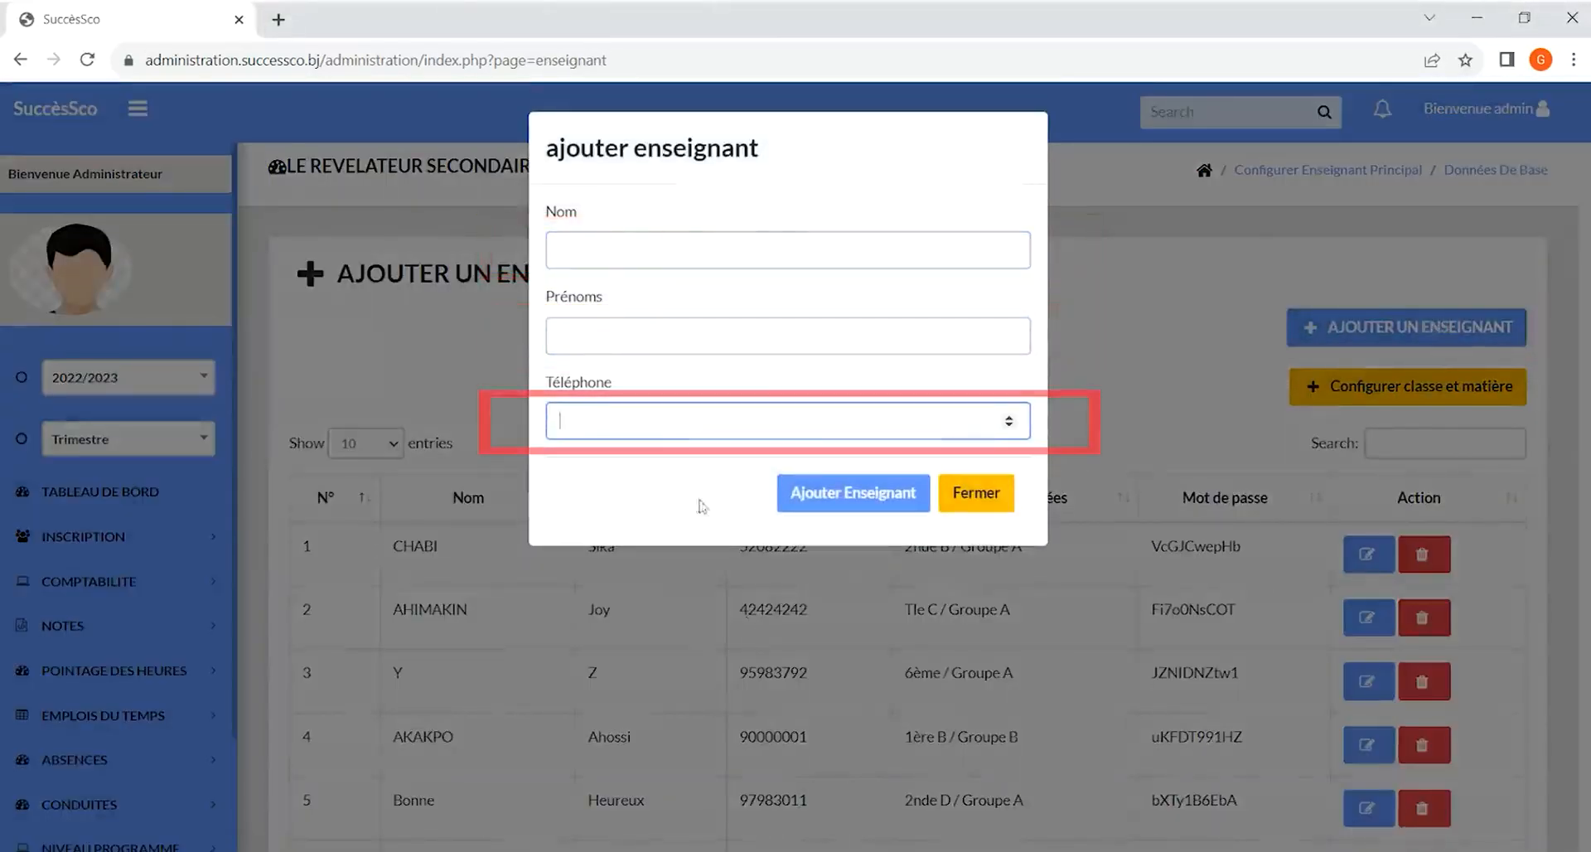
pyautogui.click(870, 502)
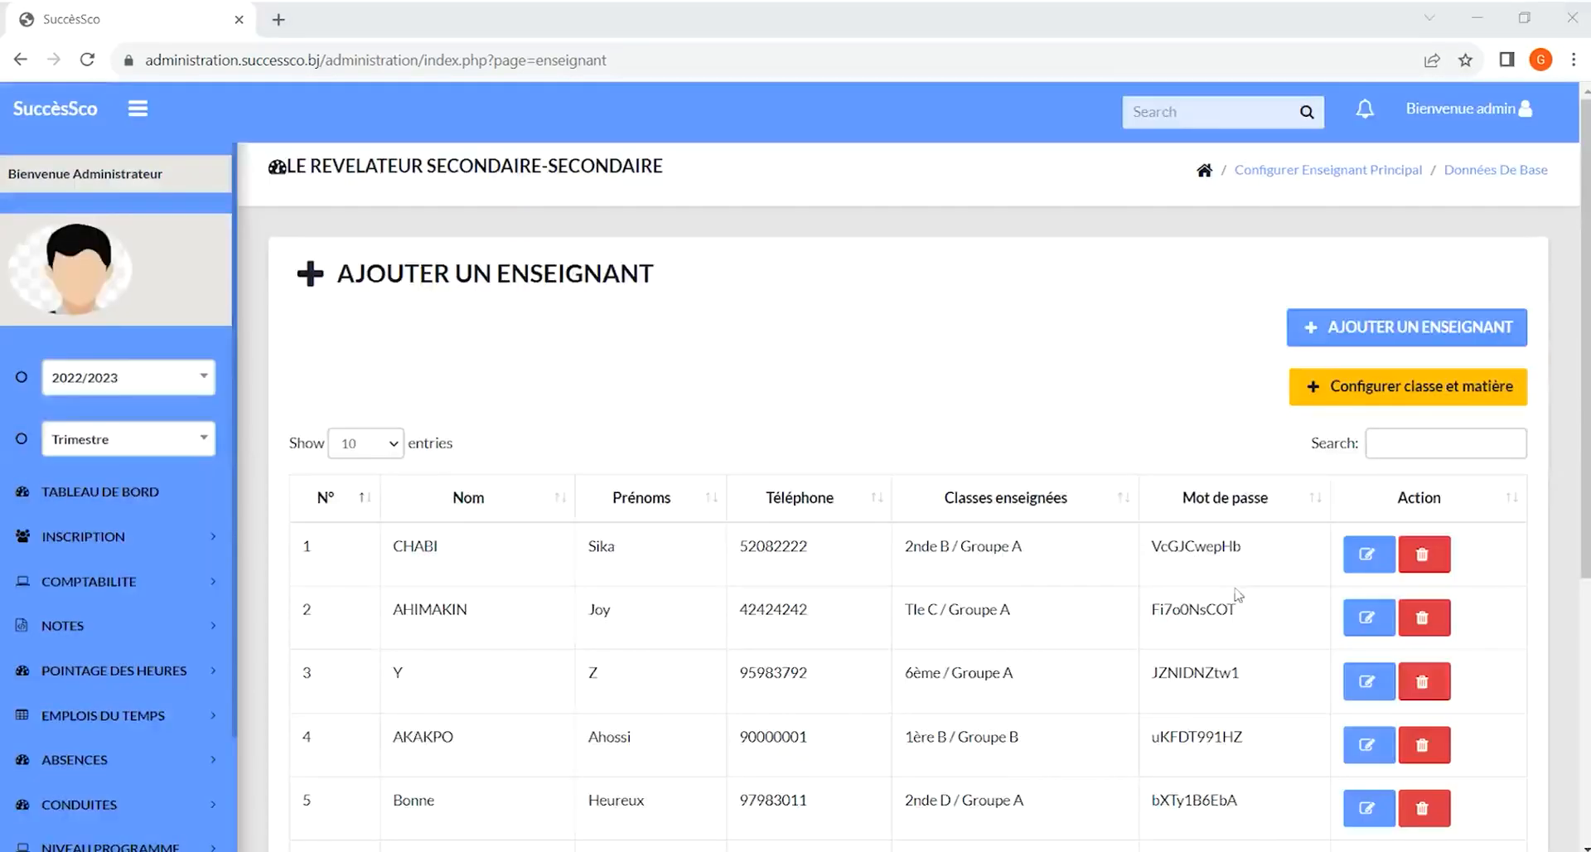
# Open the teacher class and subject configuration and try adding a configuration for 2022/2023 without choosing a class or subject
pyautogui.click(1399, 386)
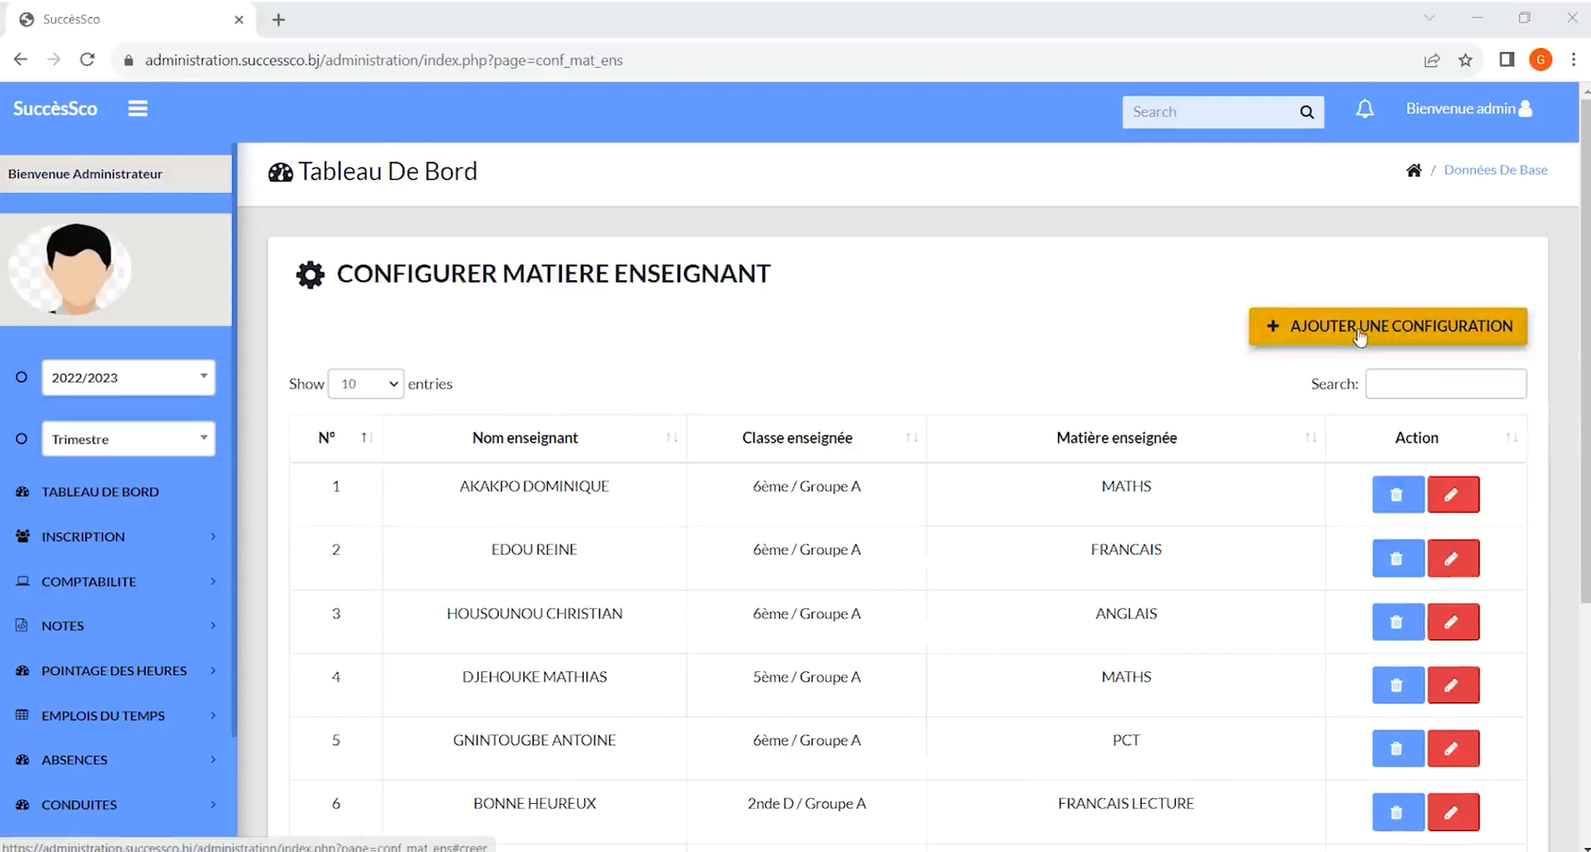
pyautogui.click(1361, 334)
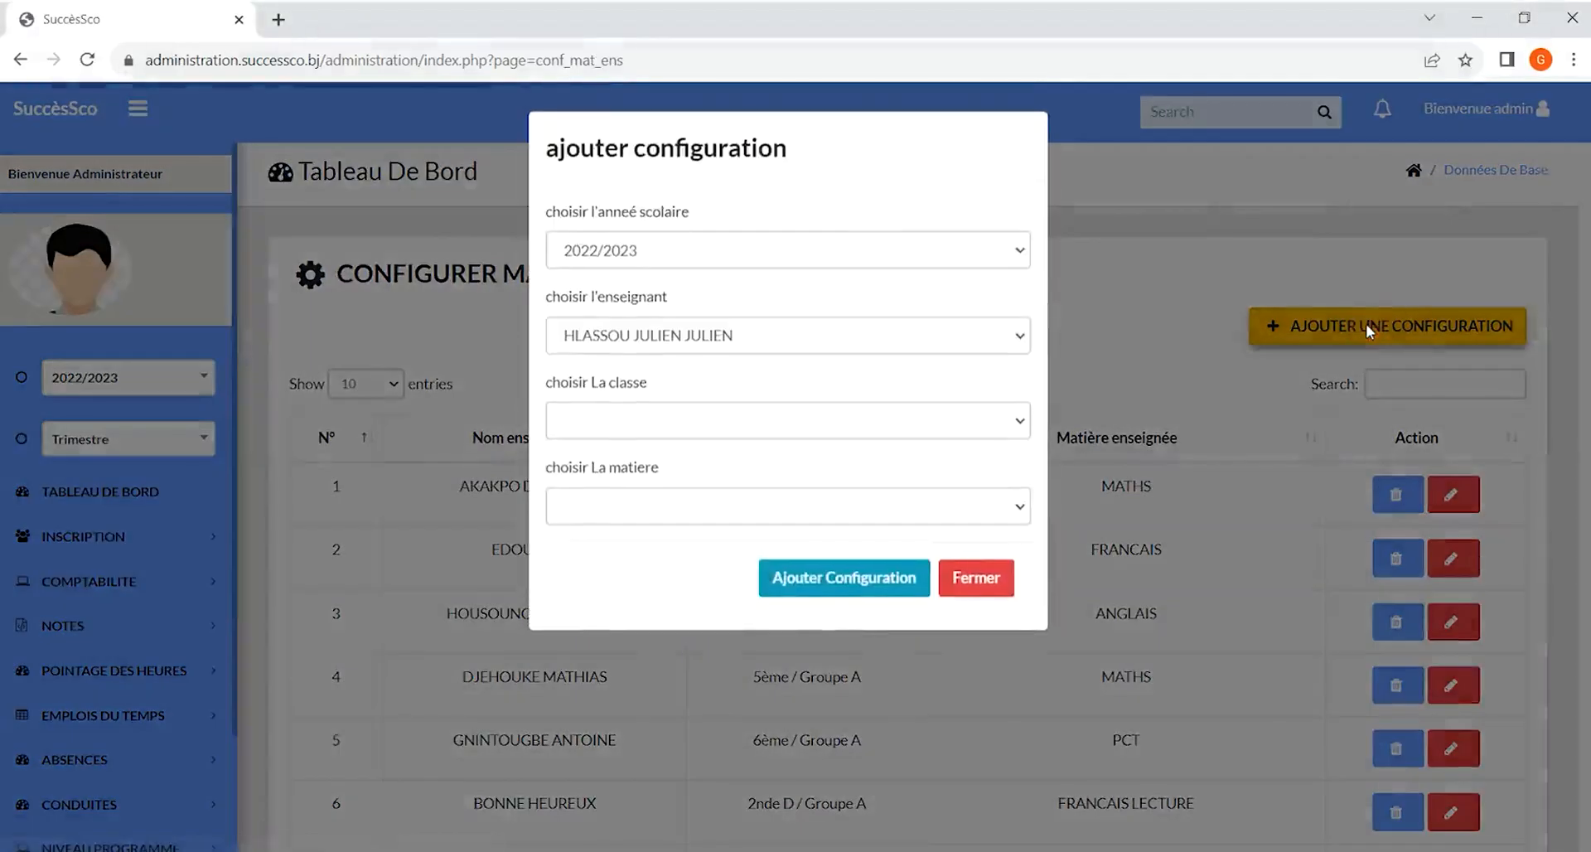
pyautogui.click(800, 257)
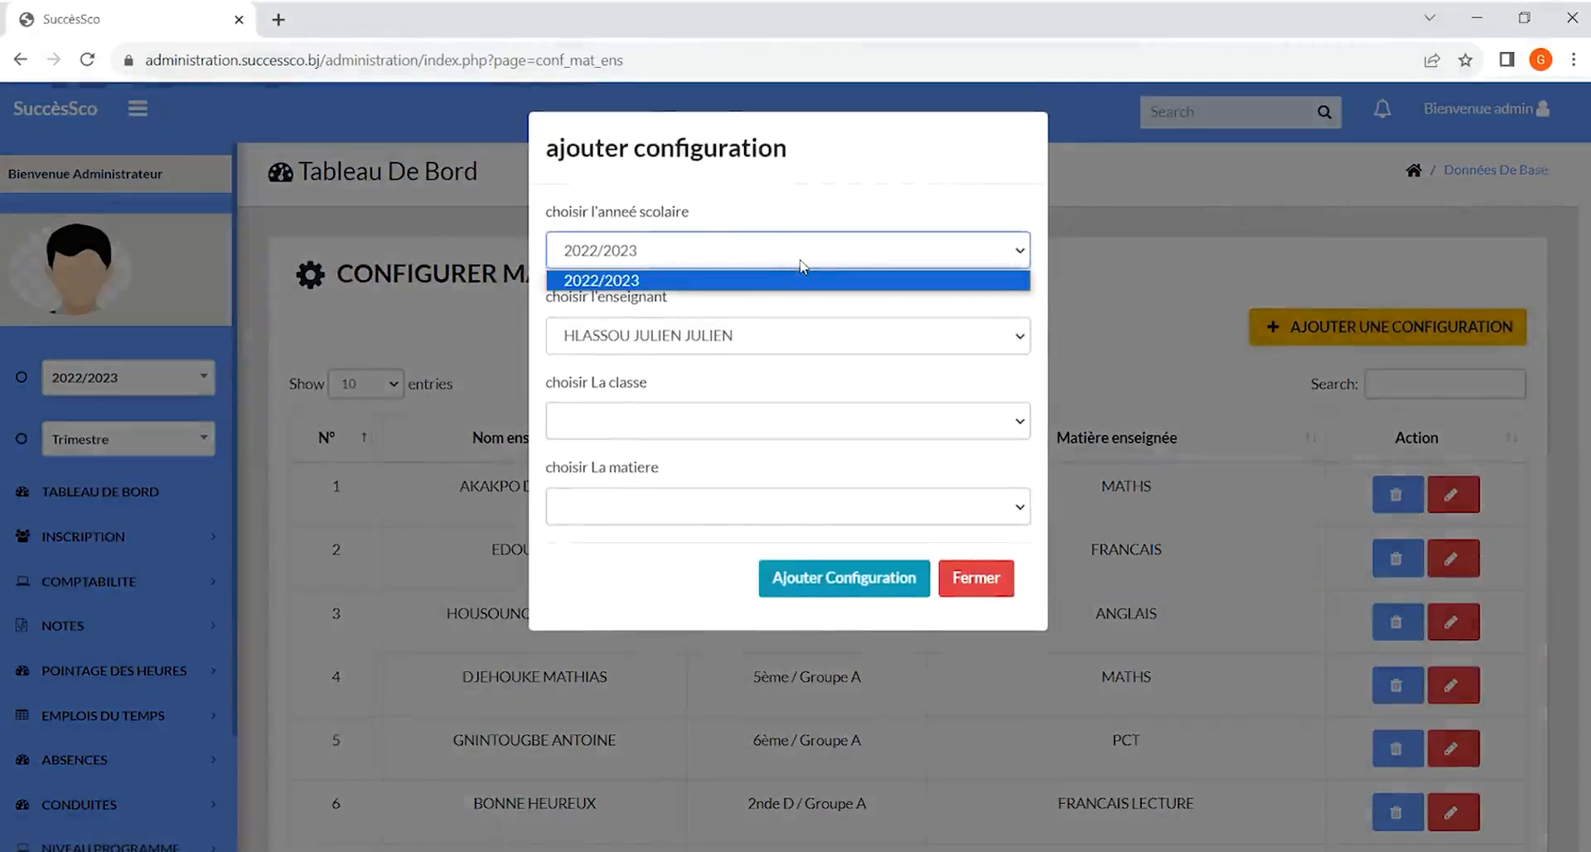
pyautogui.click(709, 335)
pyautogui.click(706, 336)
pyautogui.click(763, 422)
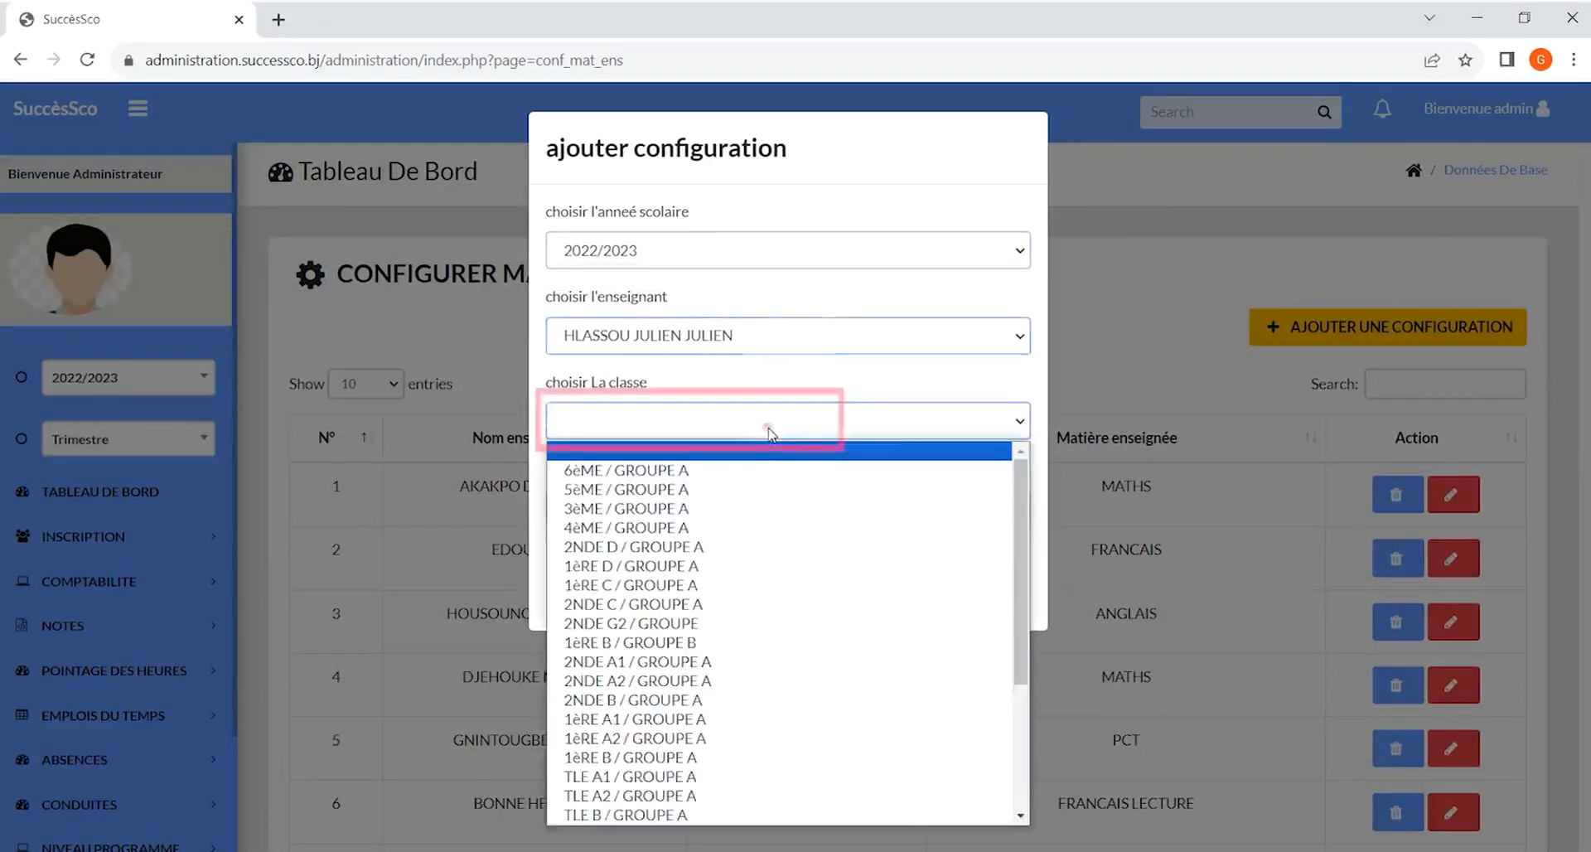
pyautogui.click(764, 423)
pyautogui.click(770, 510)
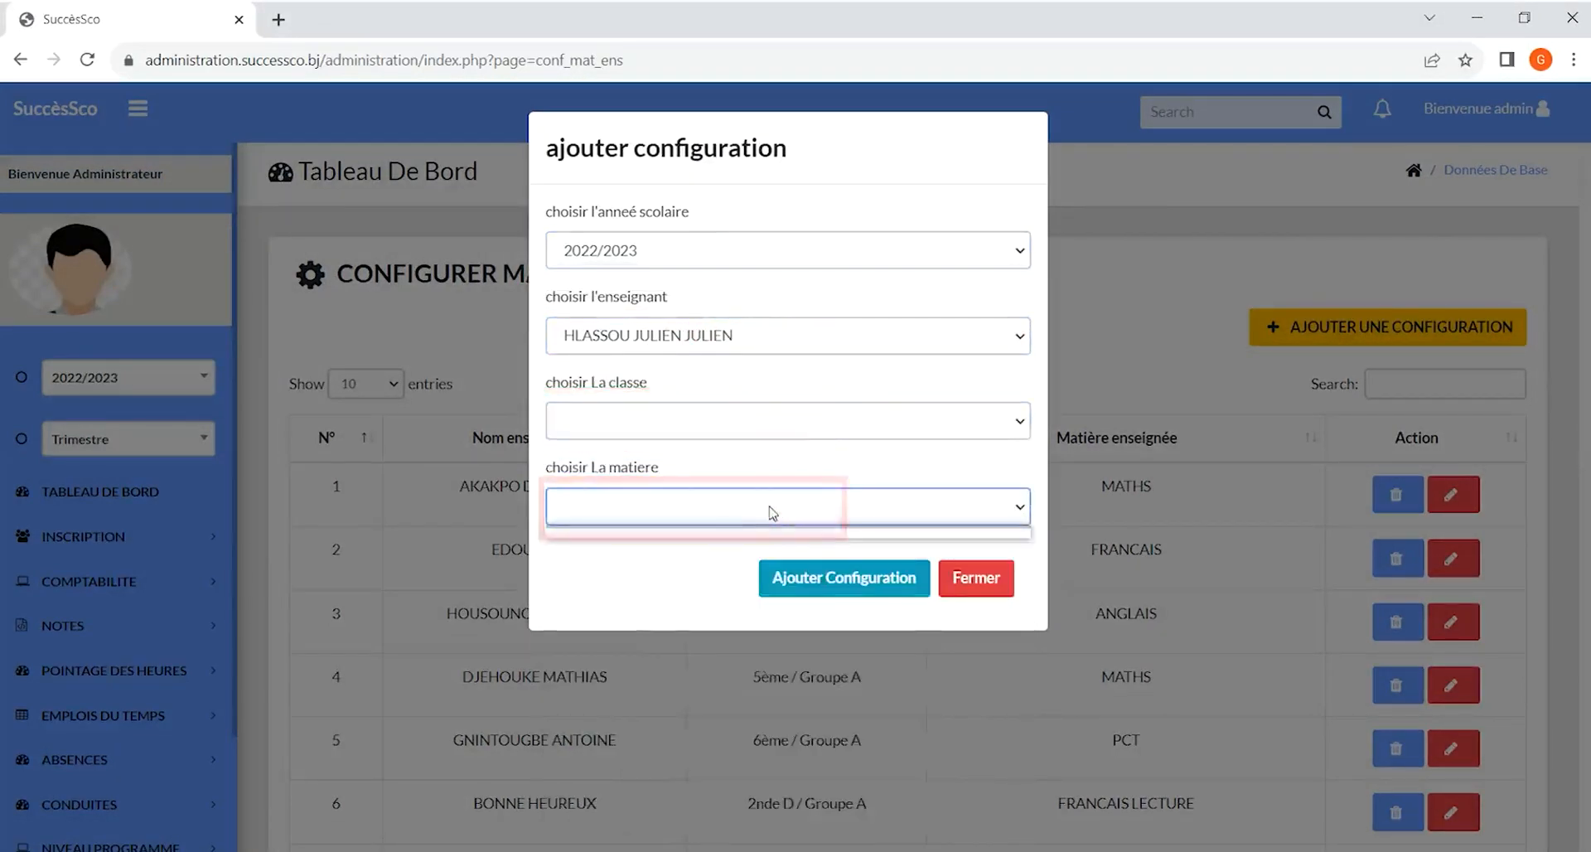
pyautogui.click(834, 572)
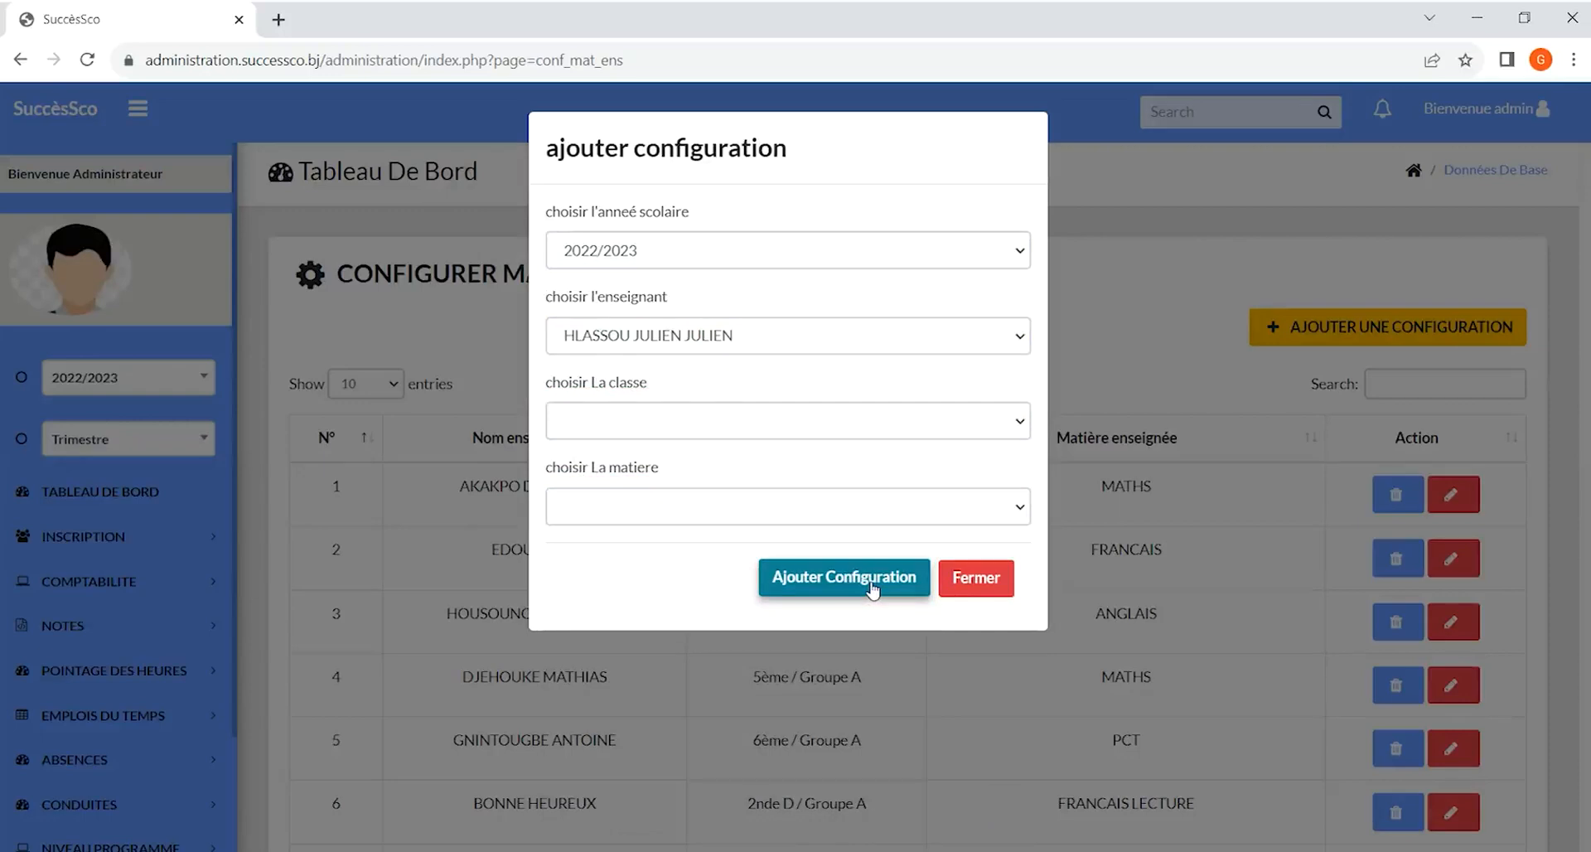
pyautogui.click(872, 587)
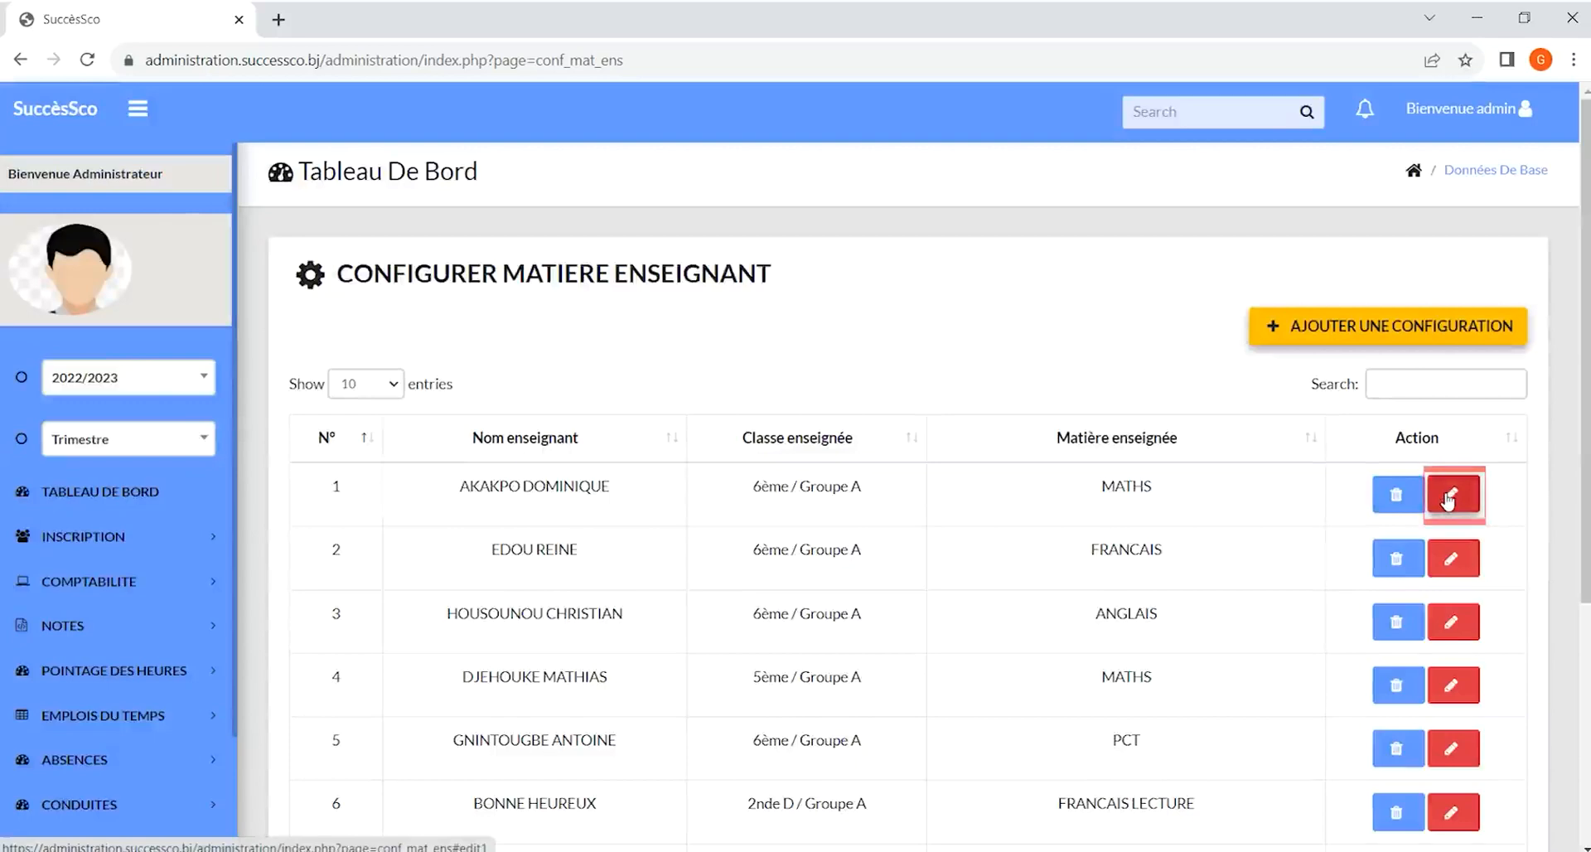
# Open the Matières section's add-subject form and inspect its class type, subject list and coefficient fields without submitting
pyautogui.hotkey('alt', 'Left')
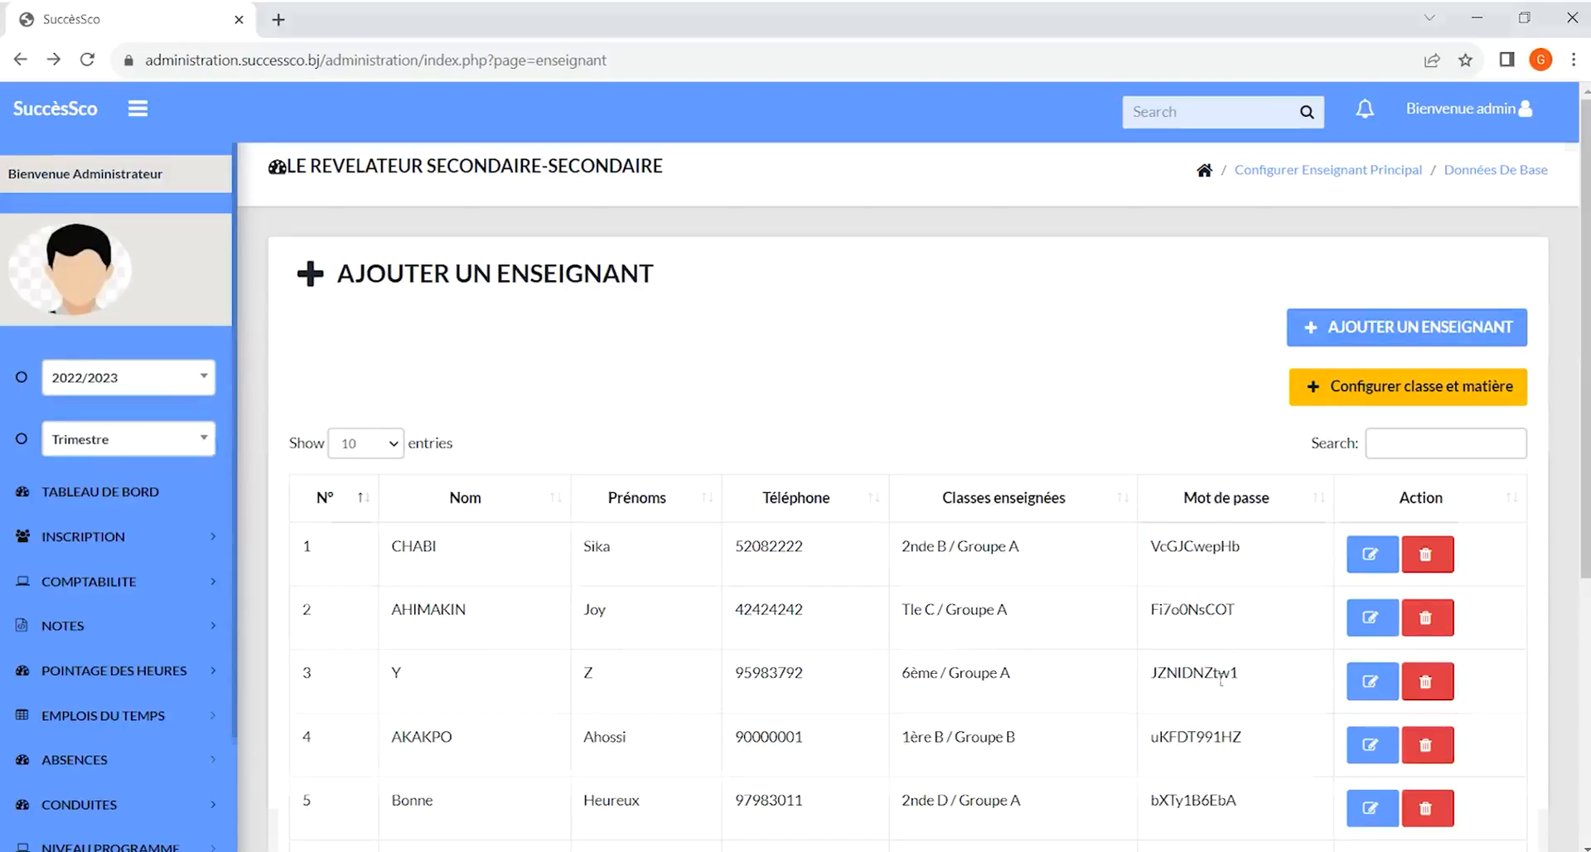
pyautogui.scroll(-5, 1221, 679)
pyautogui.click(95, 837)
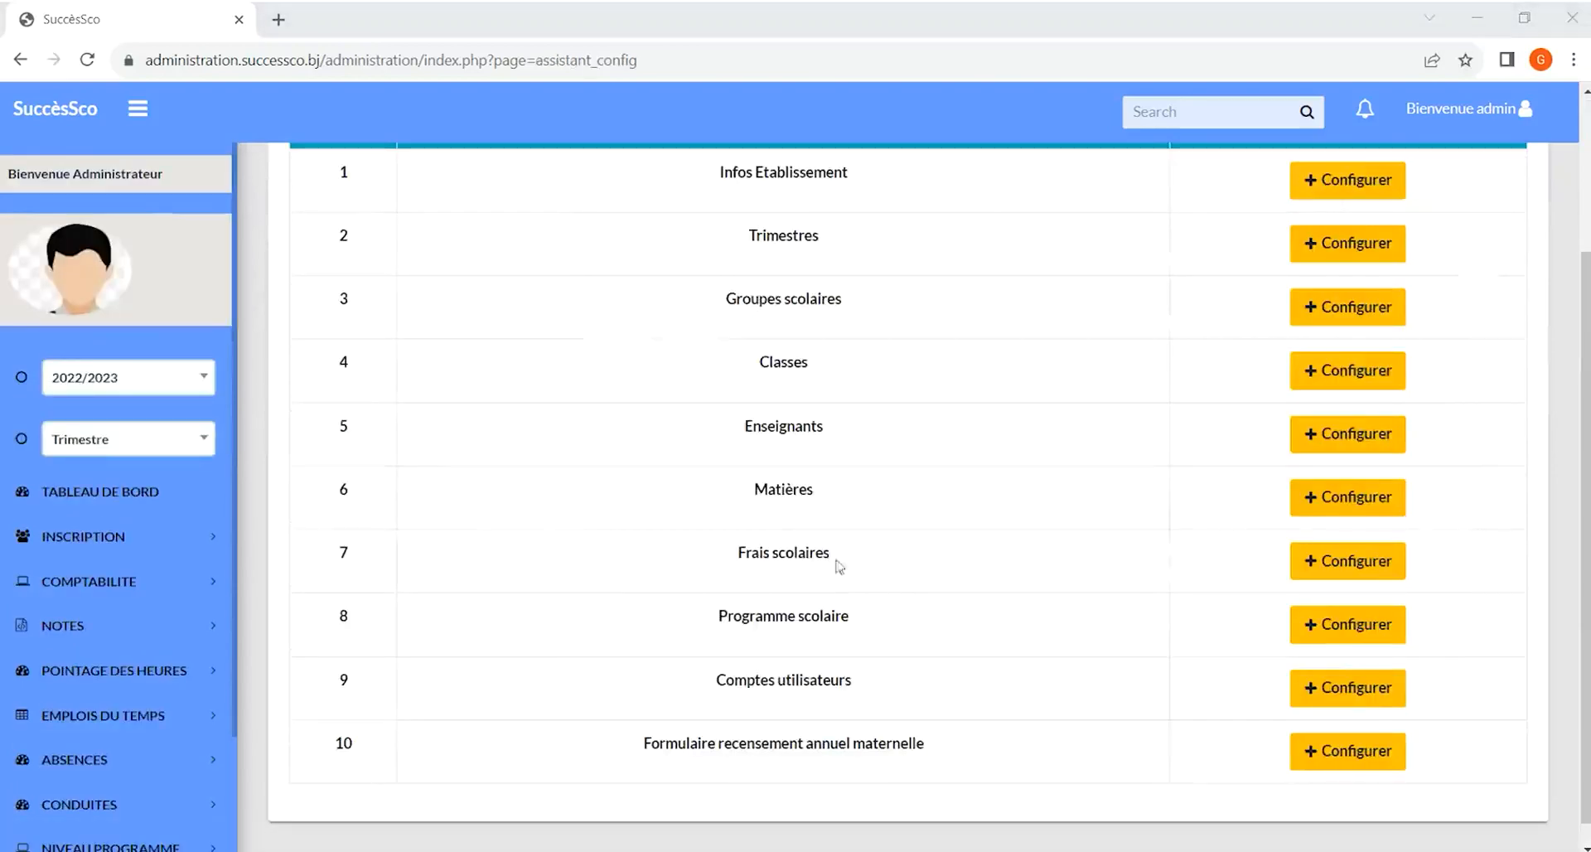
pyautogui.click(1343, 497)
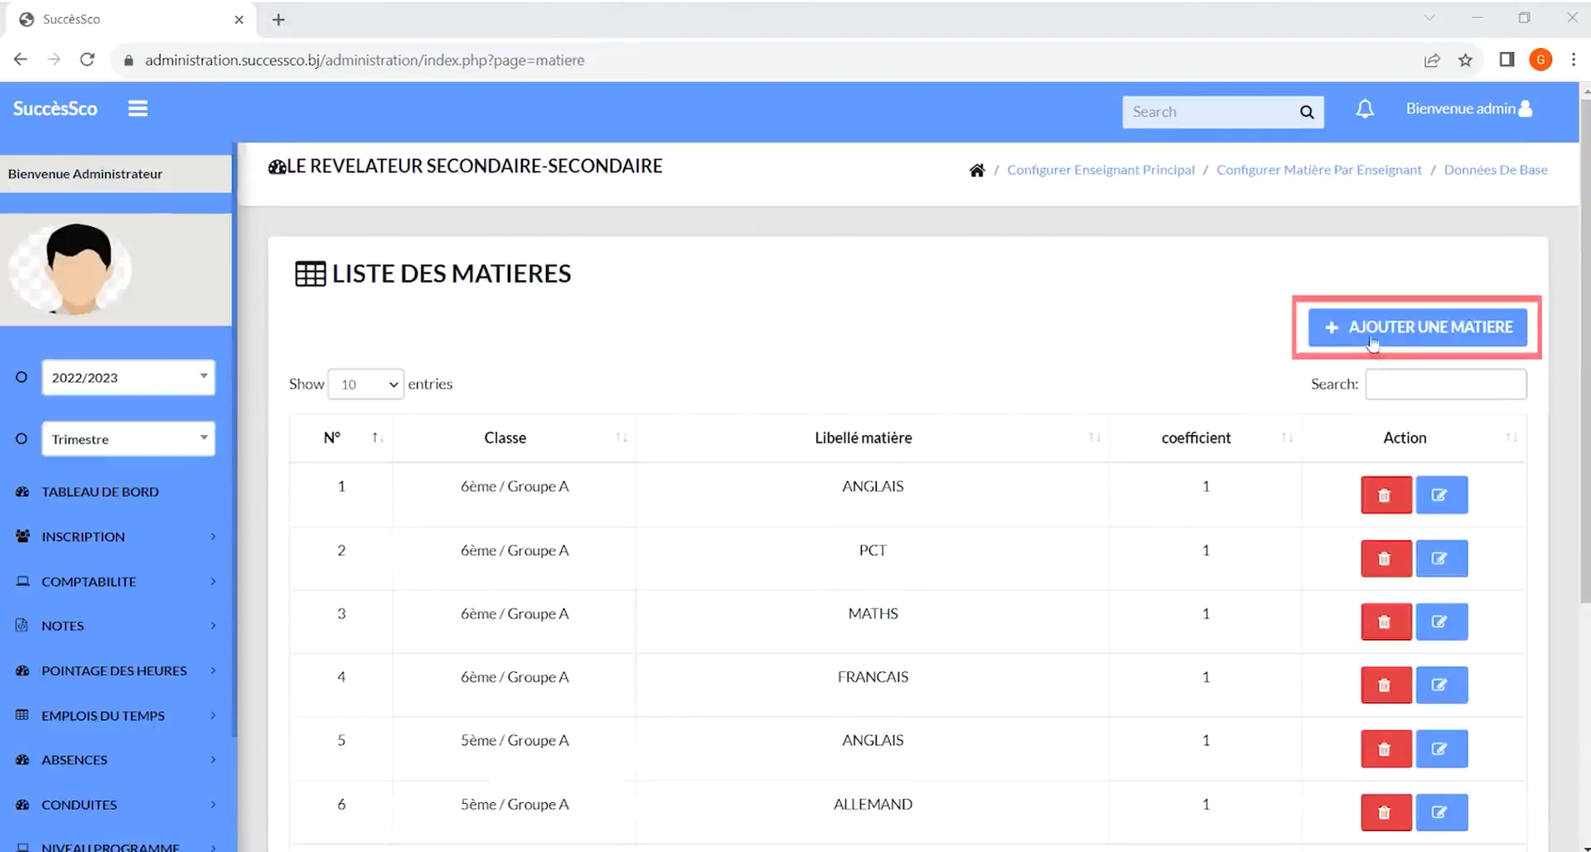
pyautogui.click(1407, 332)
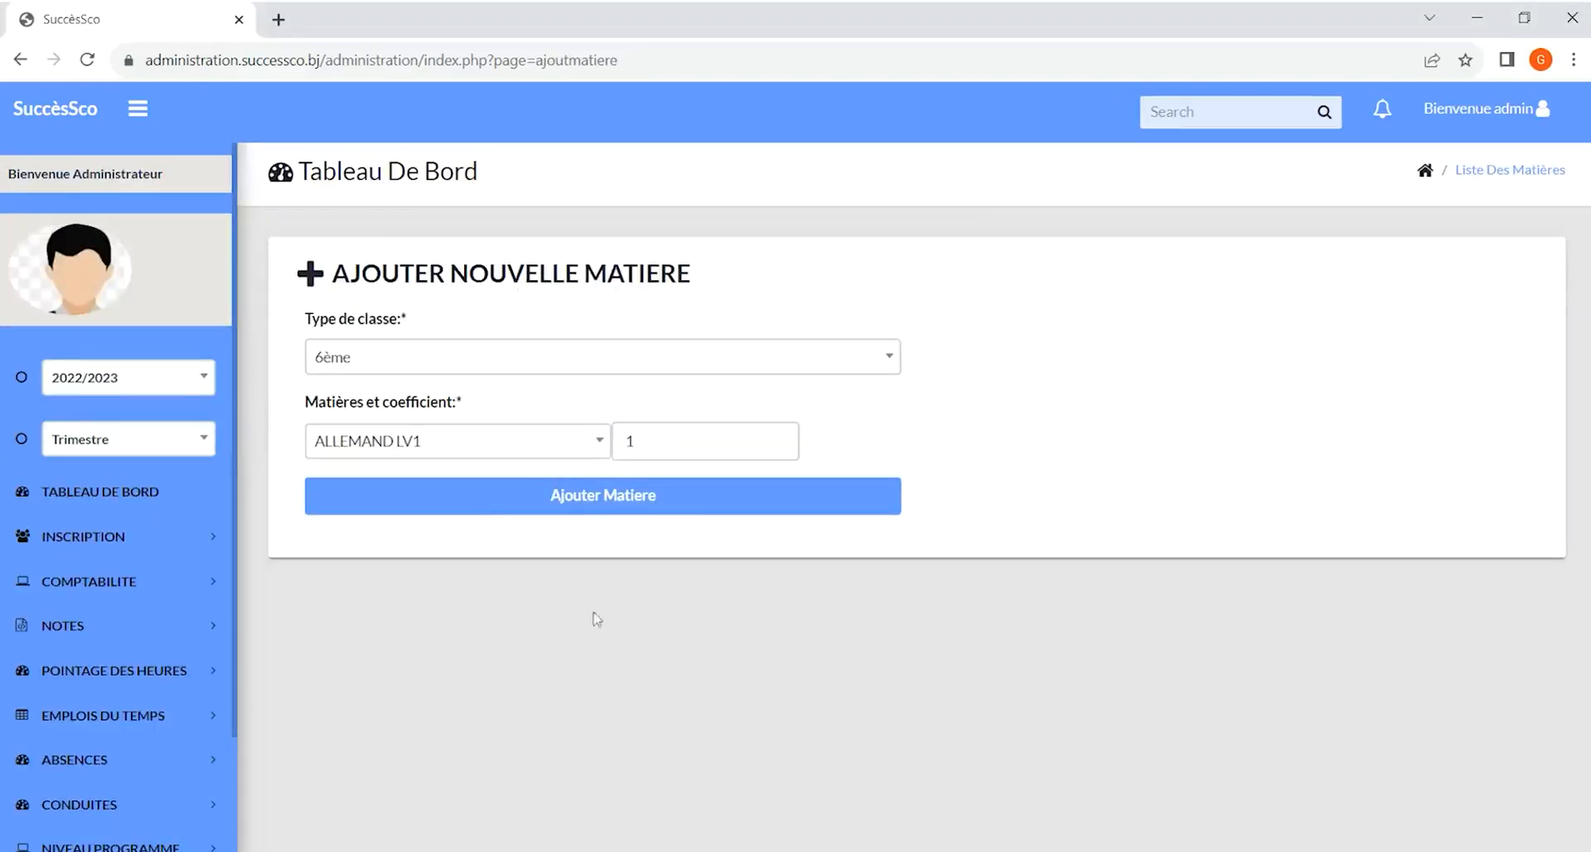
pyautogui.click(505, 359)
pyautogui.click(497, 431)
pyautogui.click(484, 440)
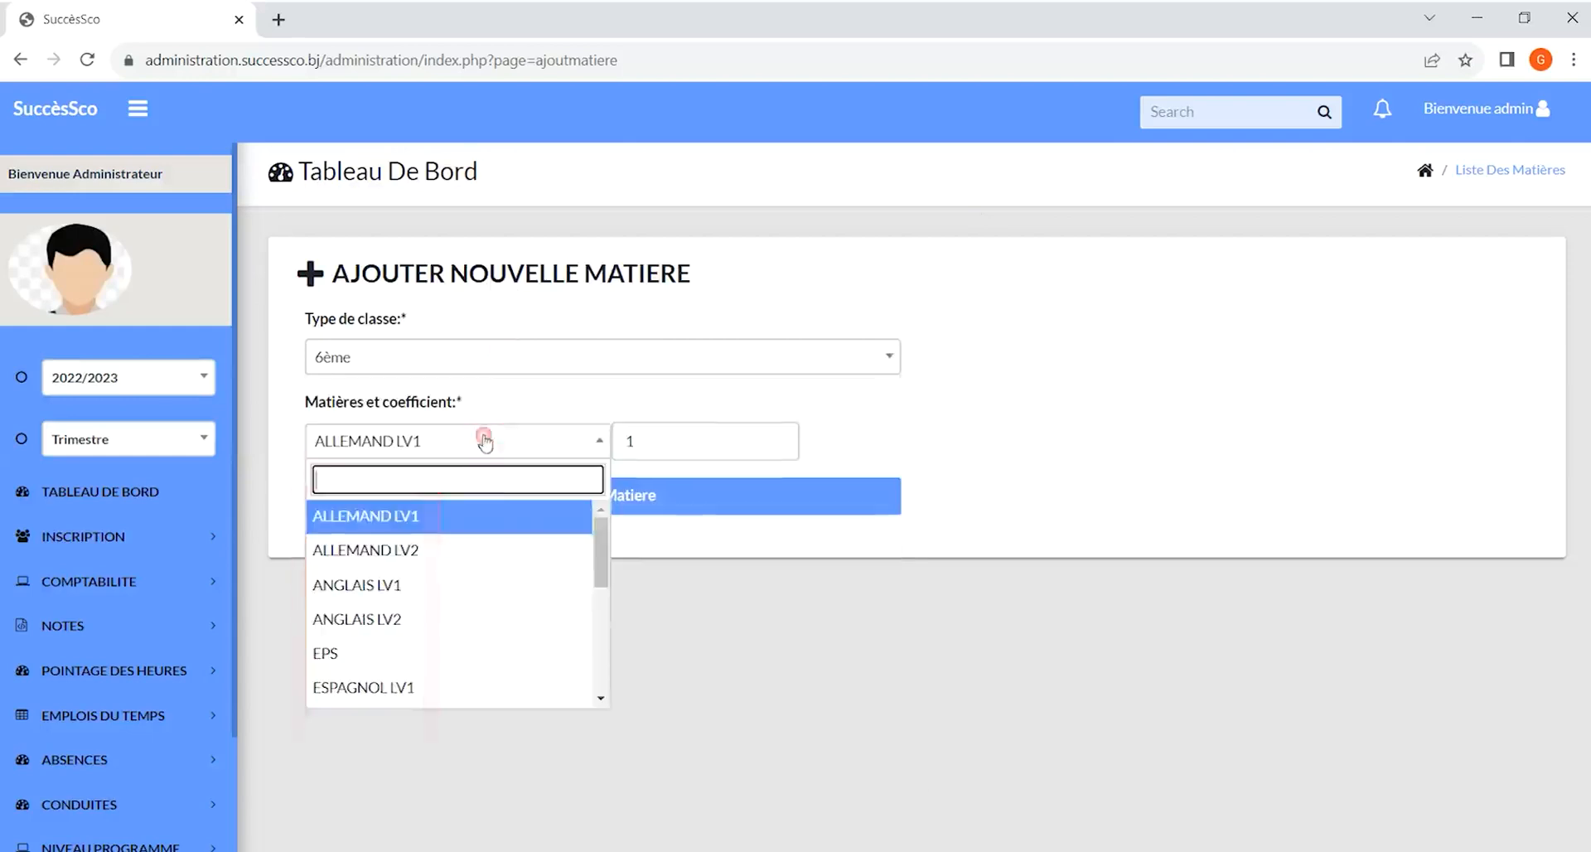
pyautogui.click(667, 440)
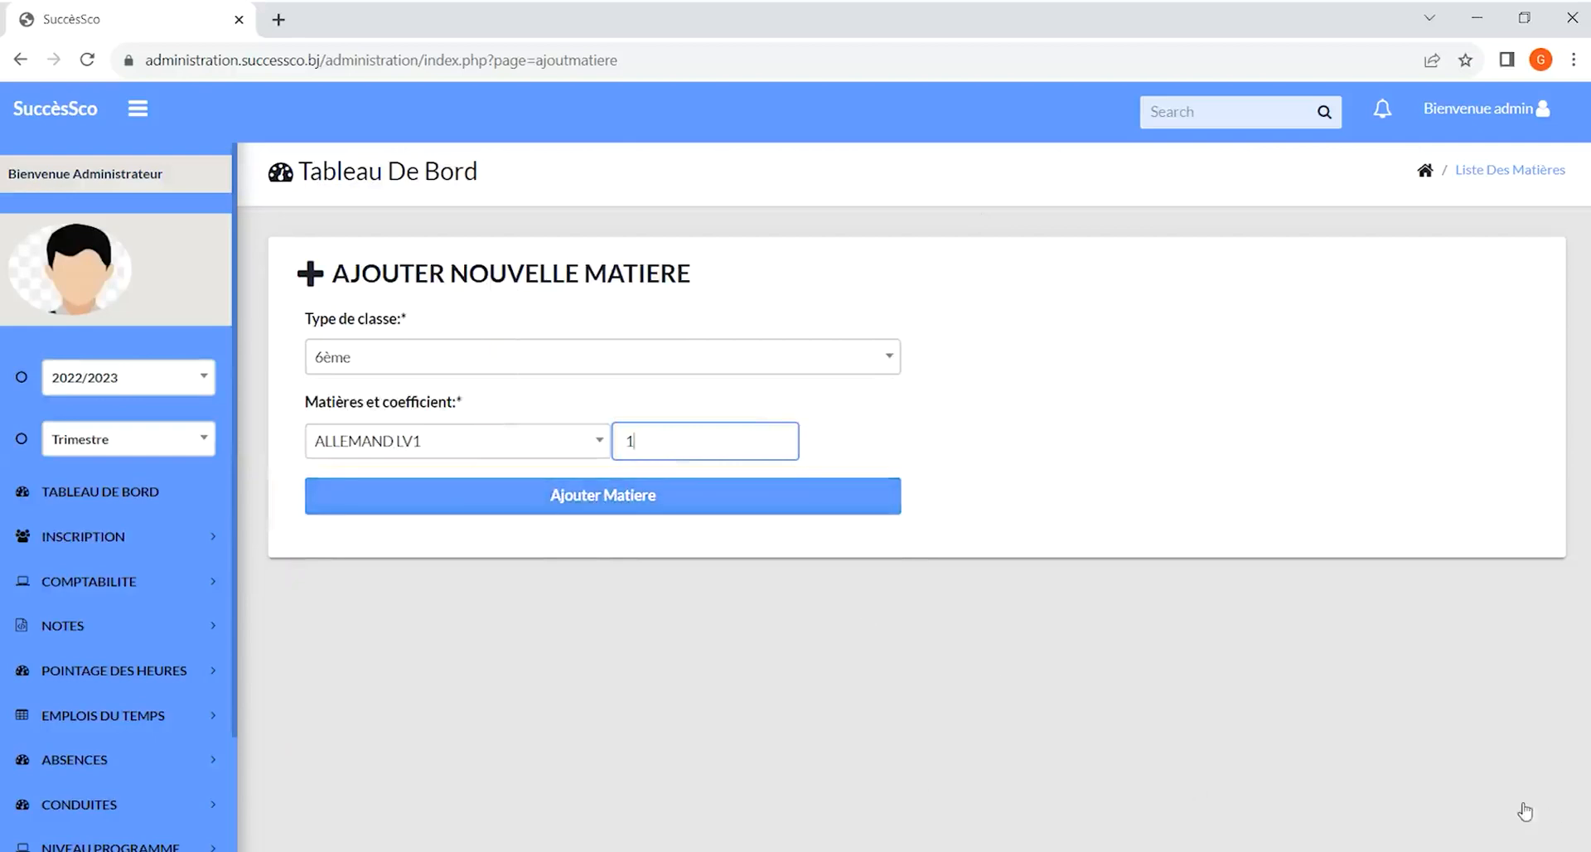
pyautogui.click(1267, 756)
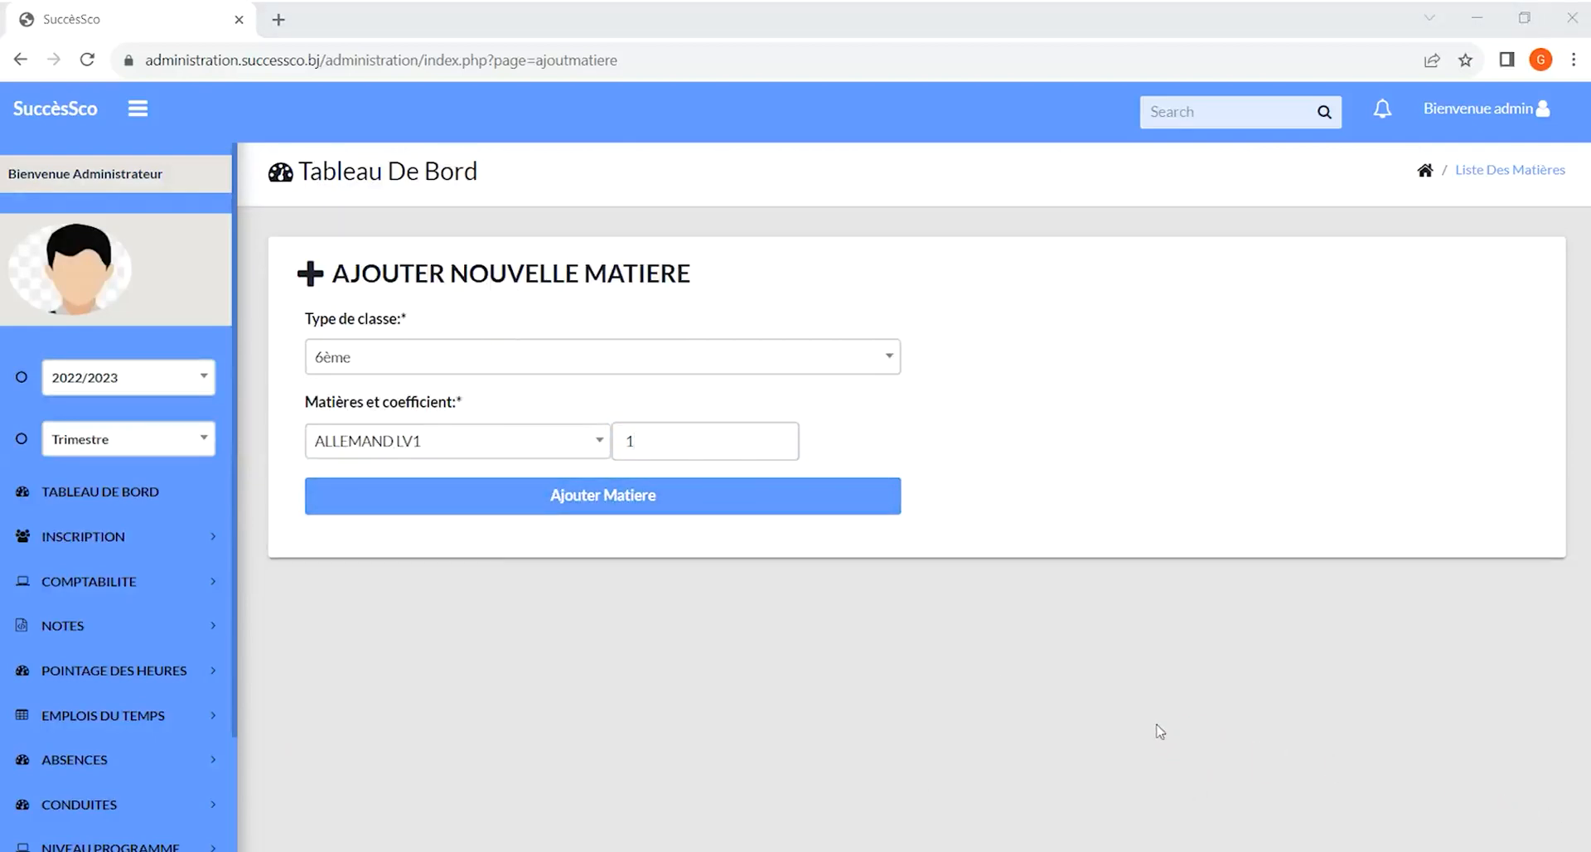
pyautogui.scroll(-3, 96, 832)
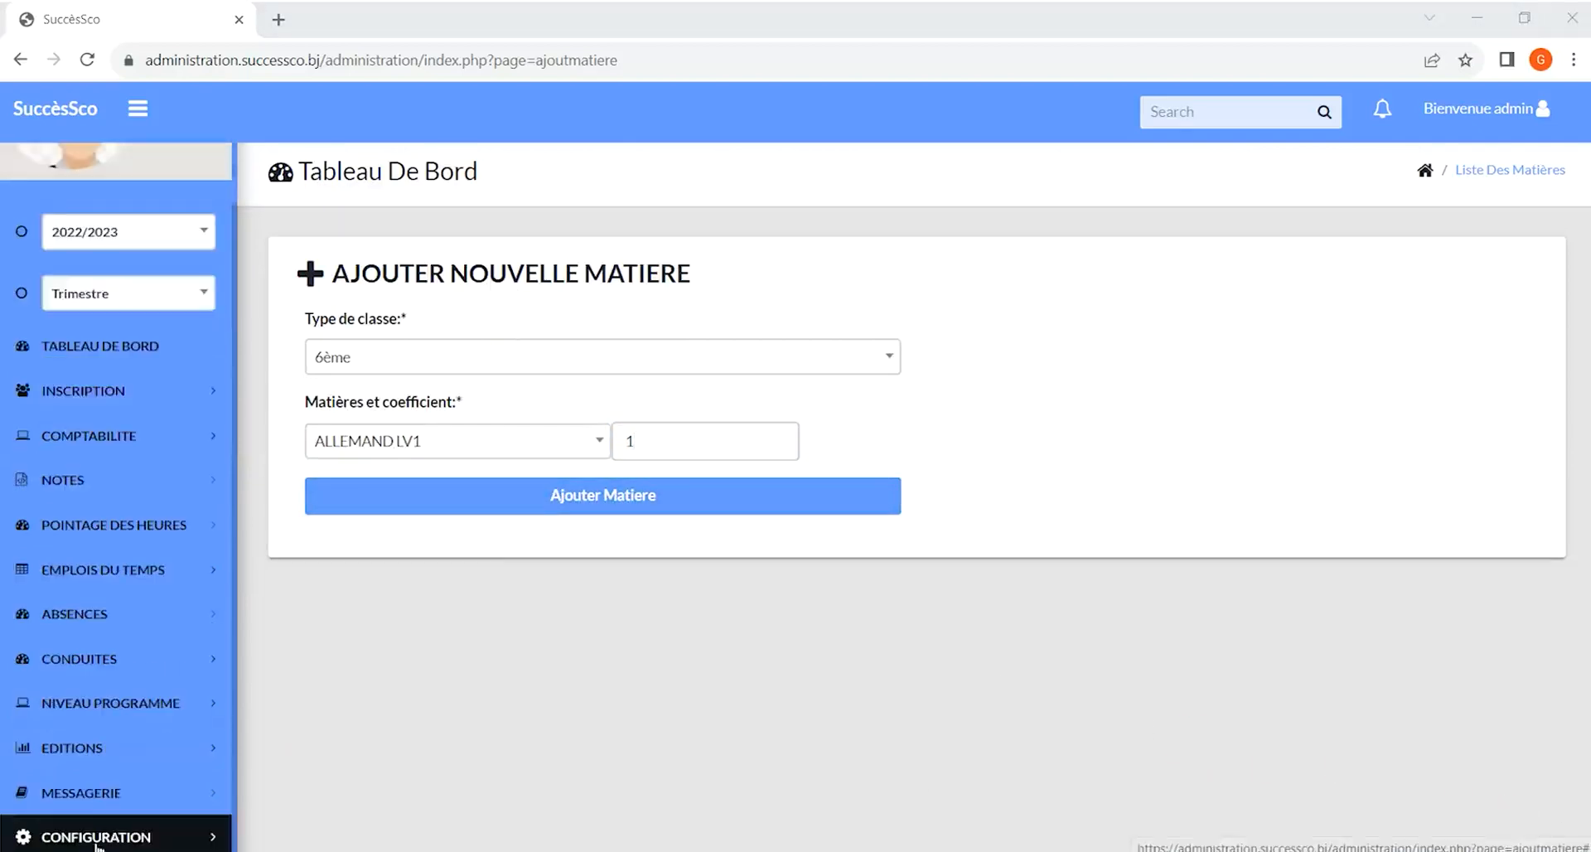
# Open the Frais scolaires section from the basic data configuration and try submitting the new fee dialog with empty label and amount
pyautogui.click(97, 837)
pyautogui.scroll(-2, 98, 746)
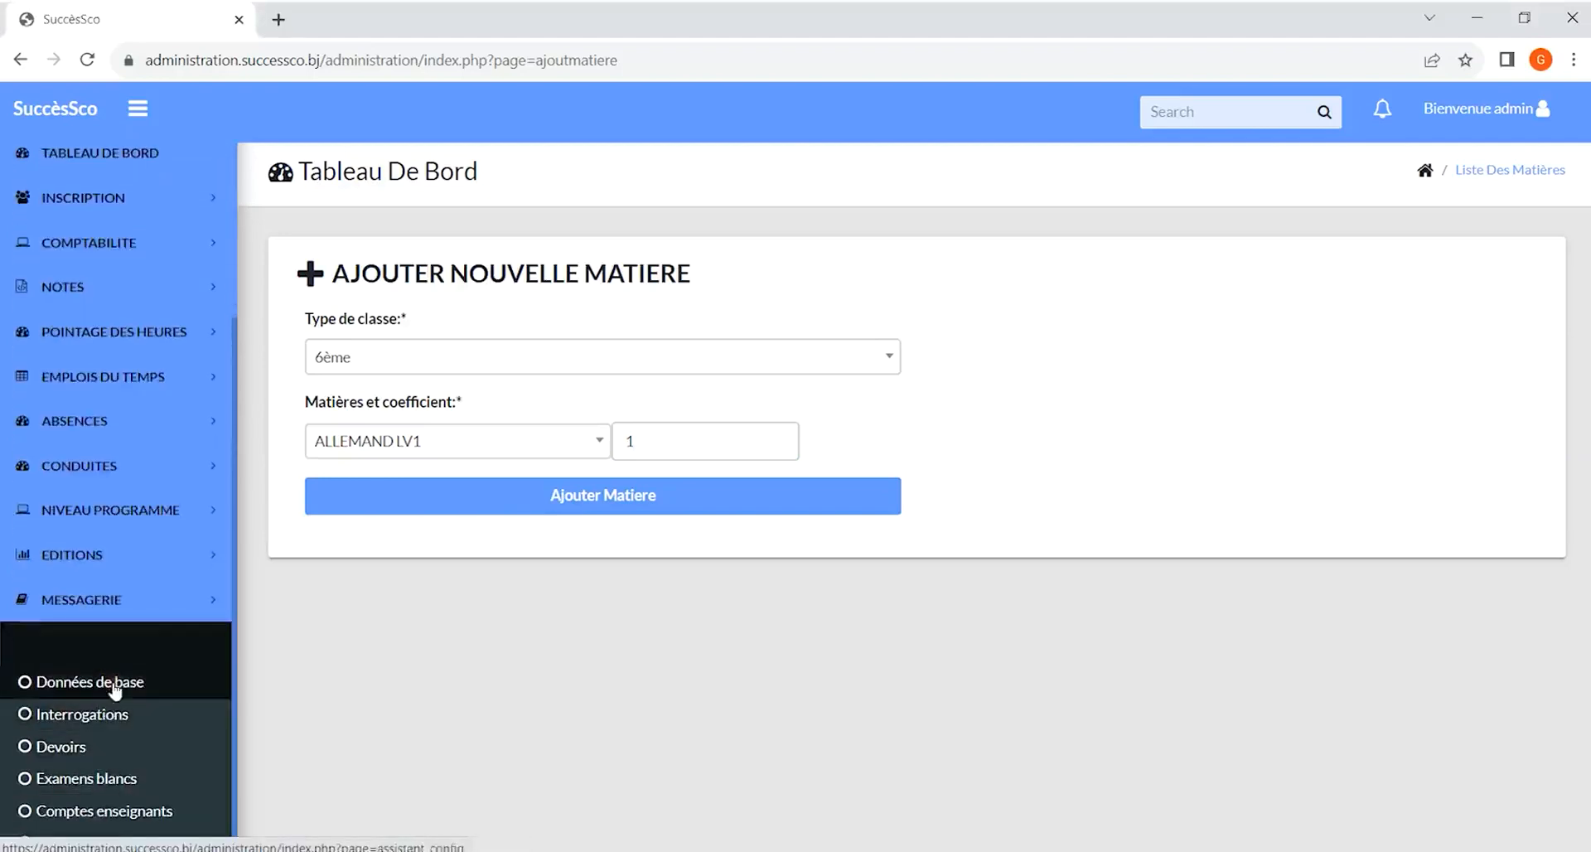
pyautogui.click(112, 681)
pyautogui.click(1343, 552)
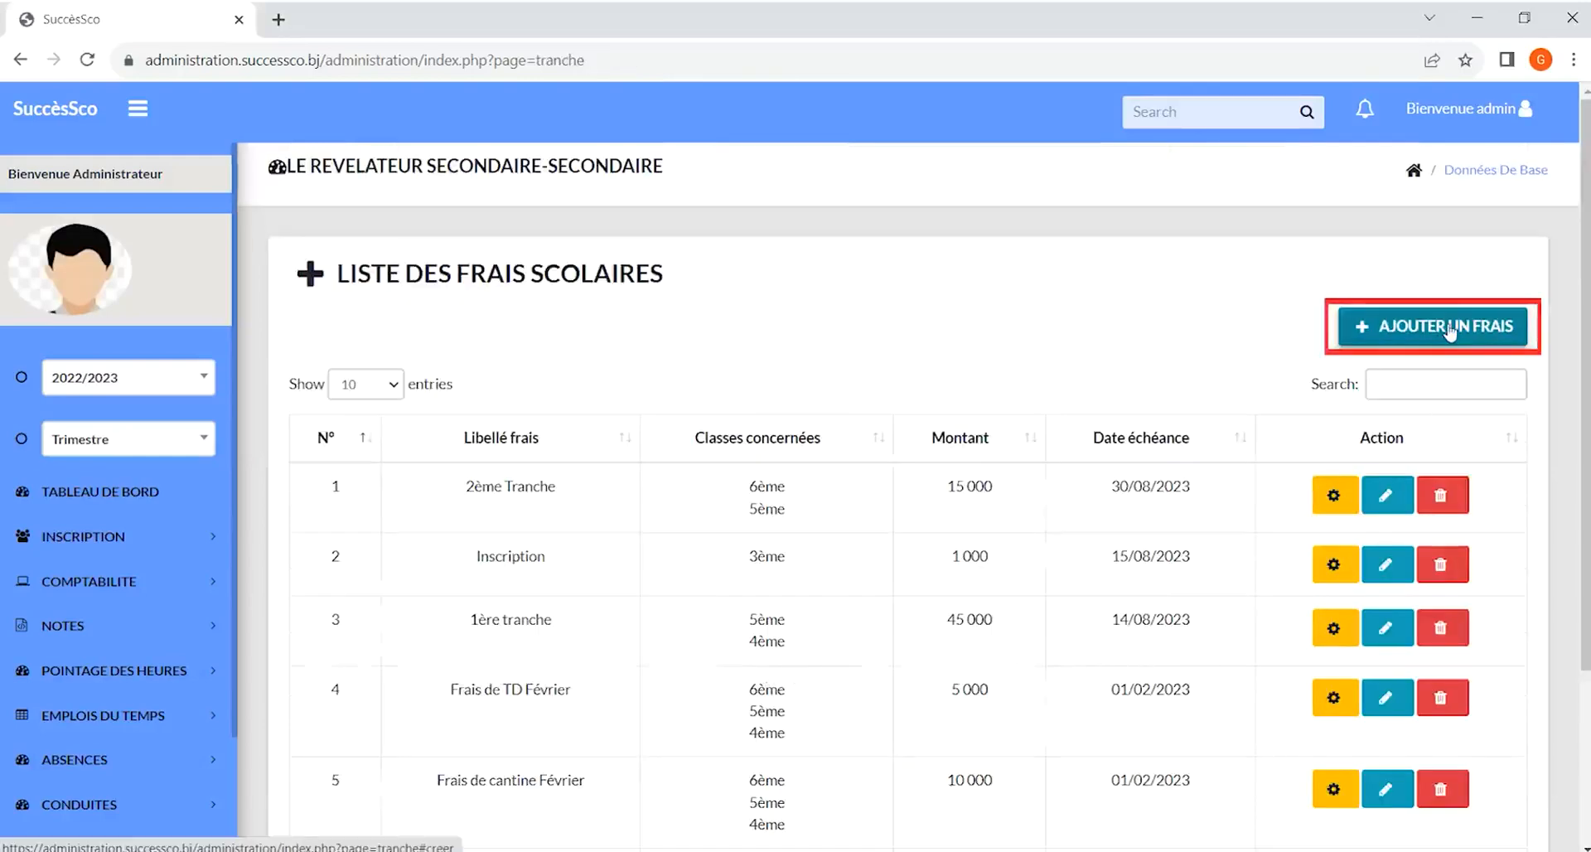
pyautogui.click(1449, 327)
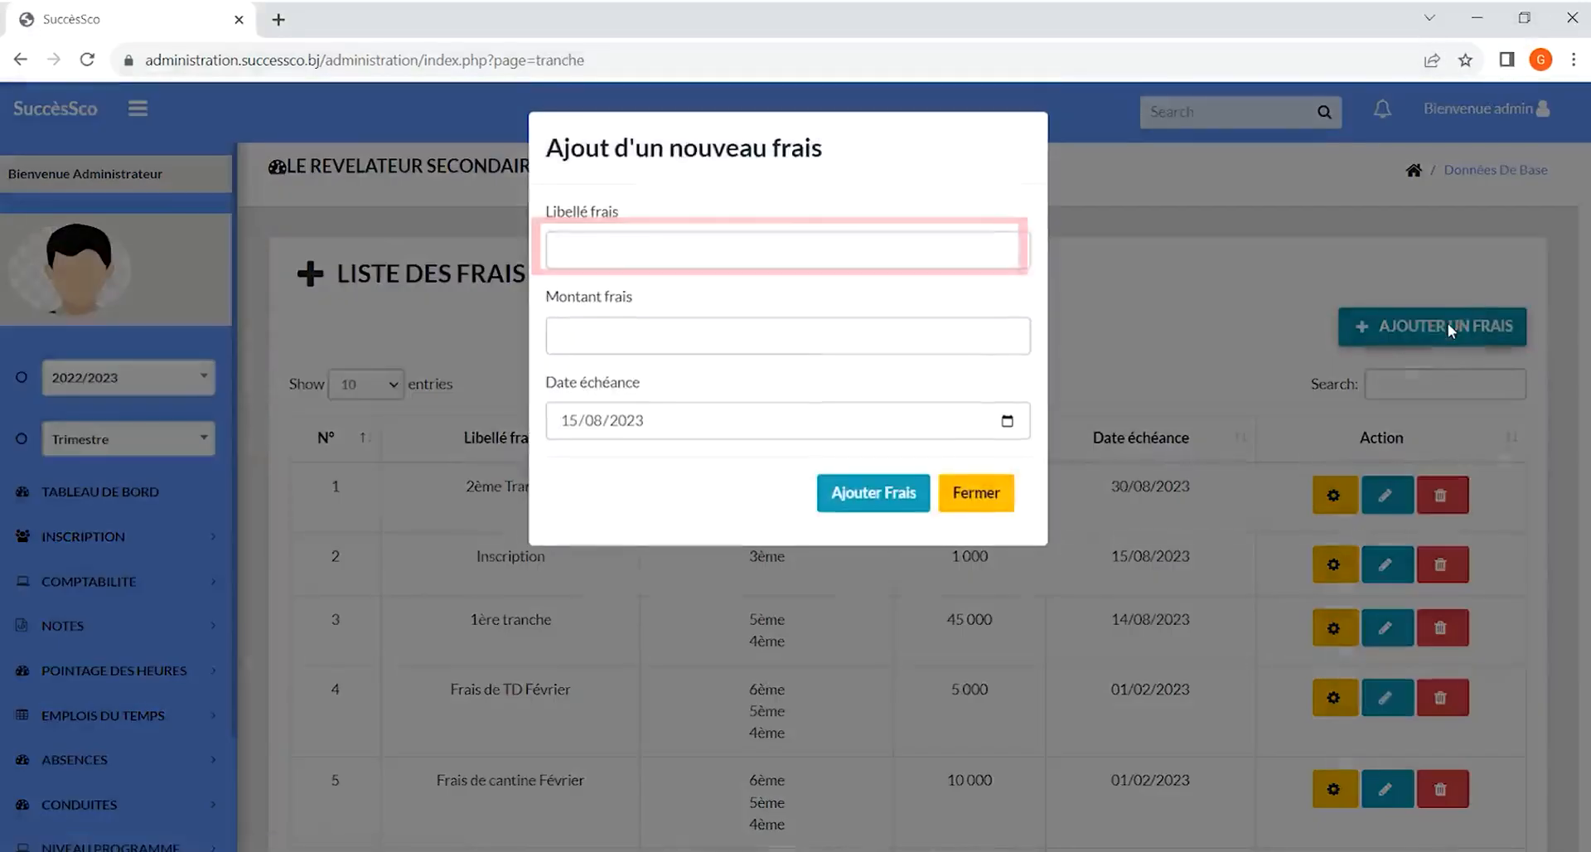
pyautogui.click(695, 267)
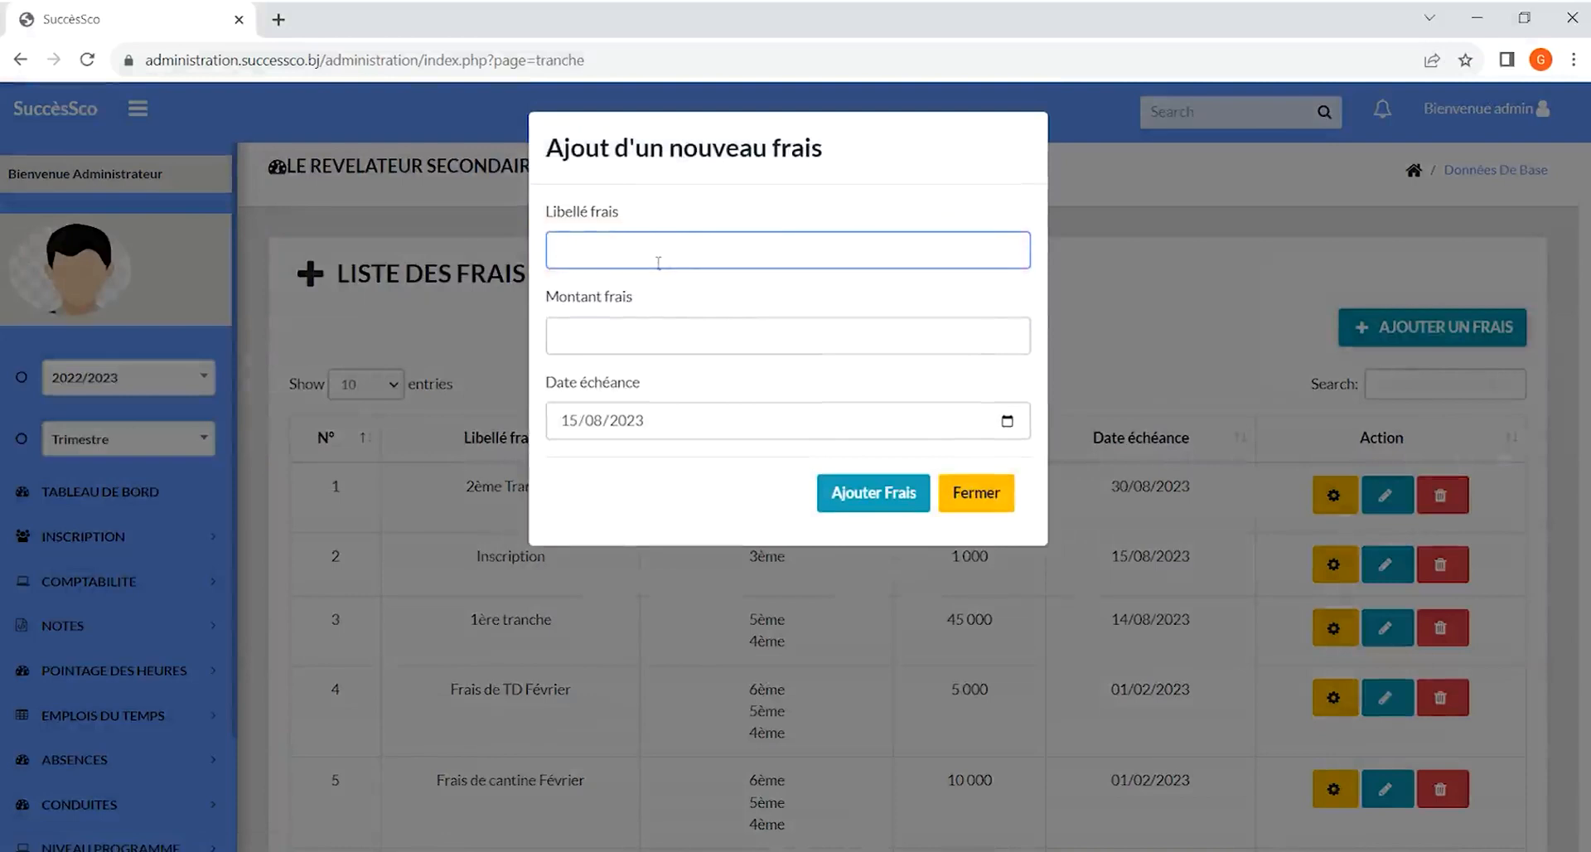
pyautogui.click(625, 330)
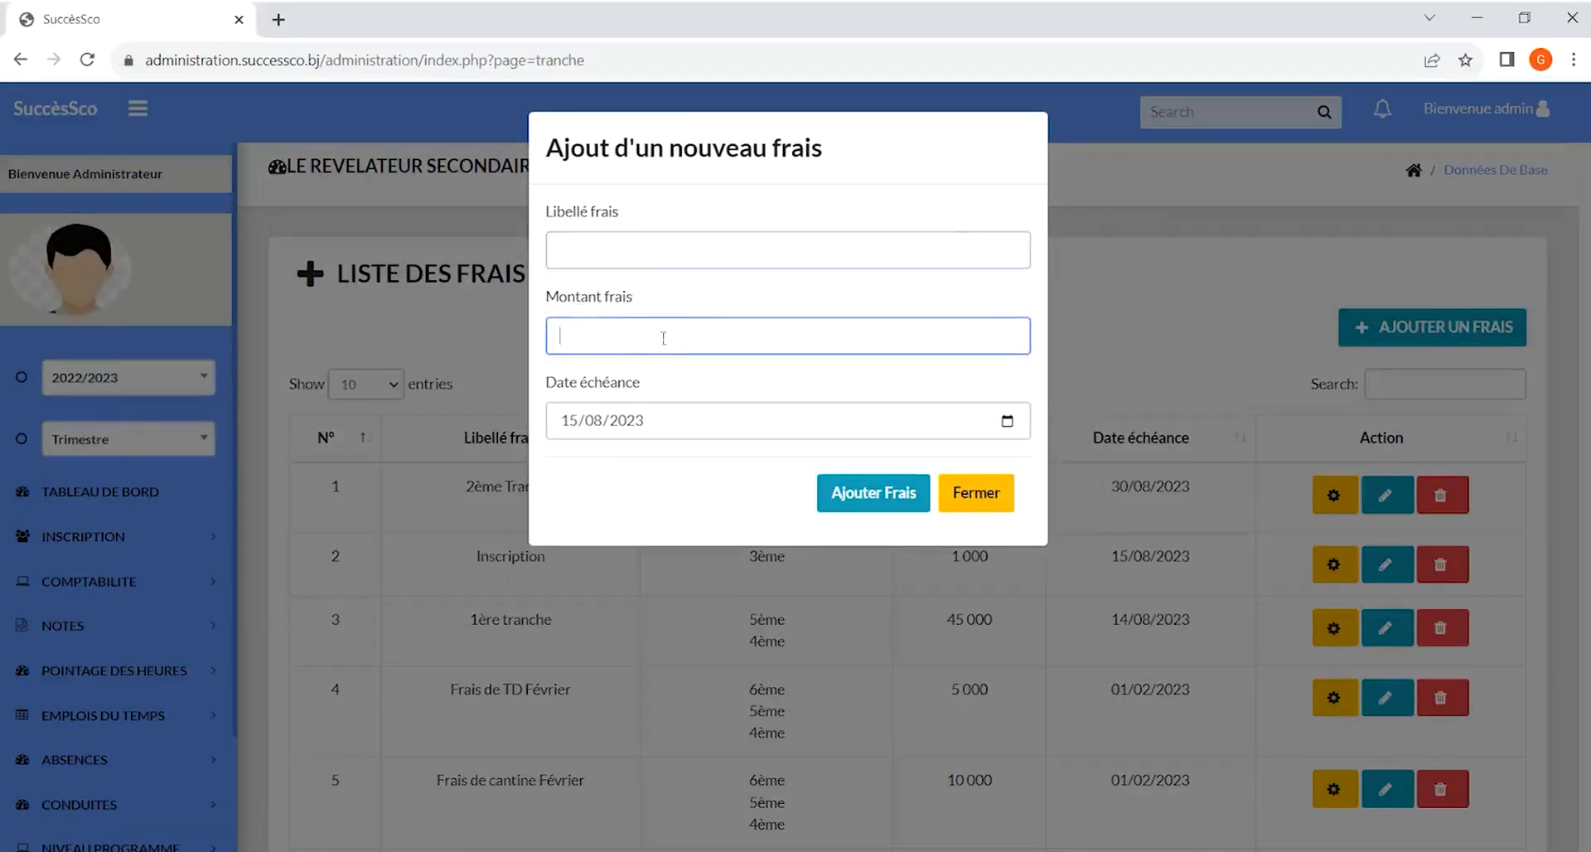
pyautogui.click(662, 407)
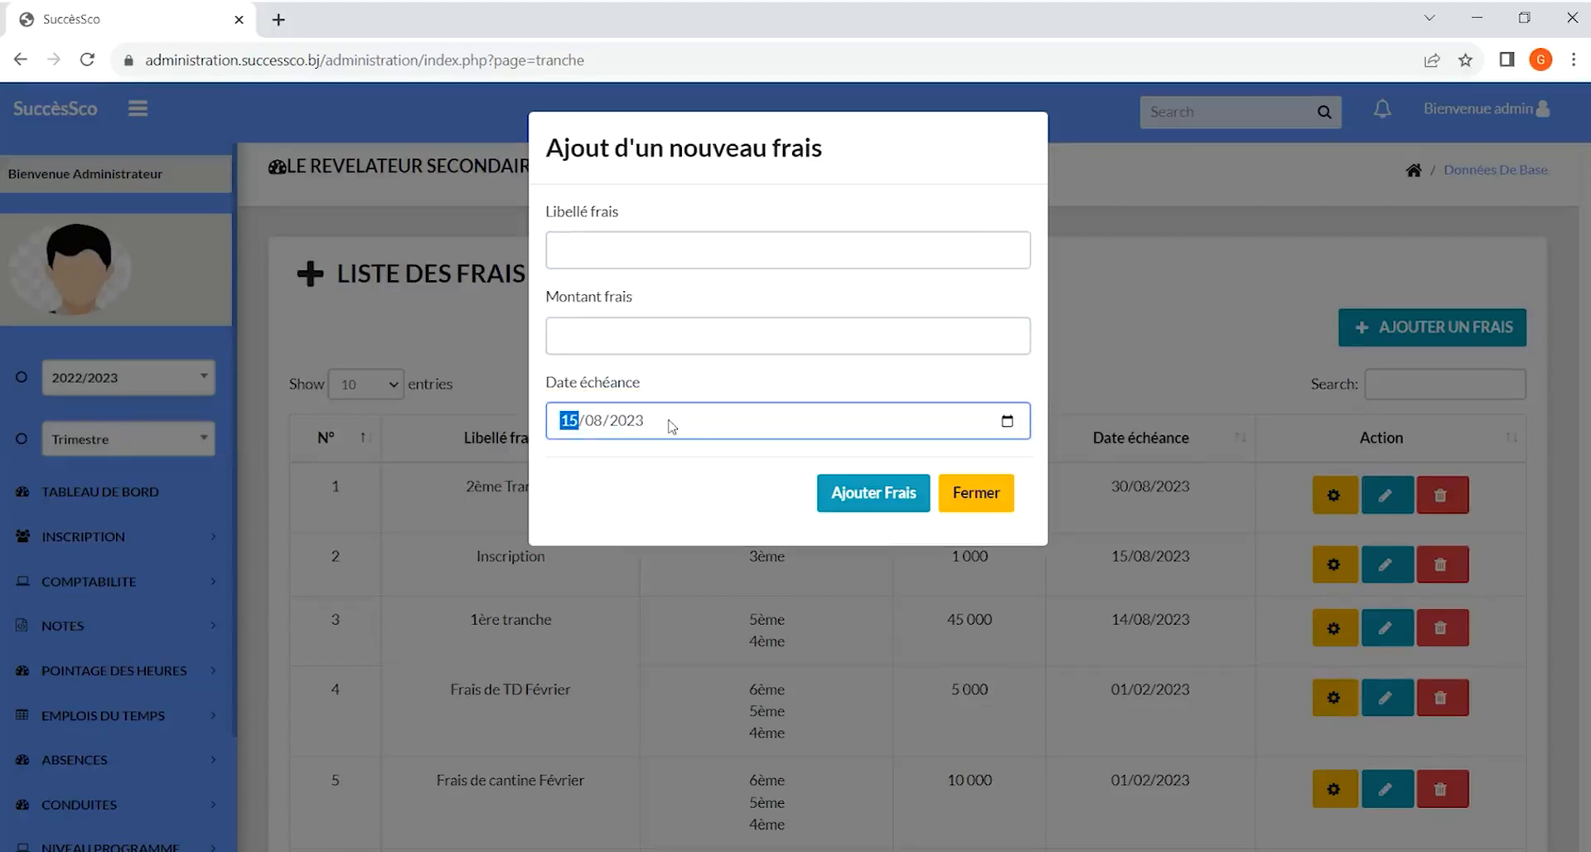
pyautogui.click(877, 497)
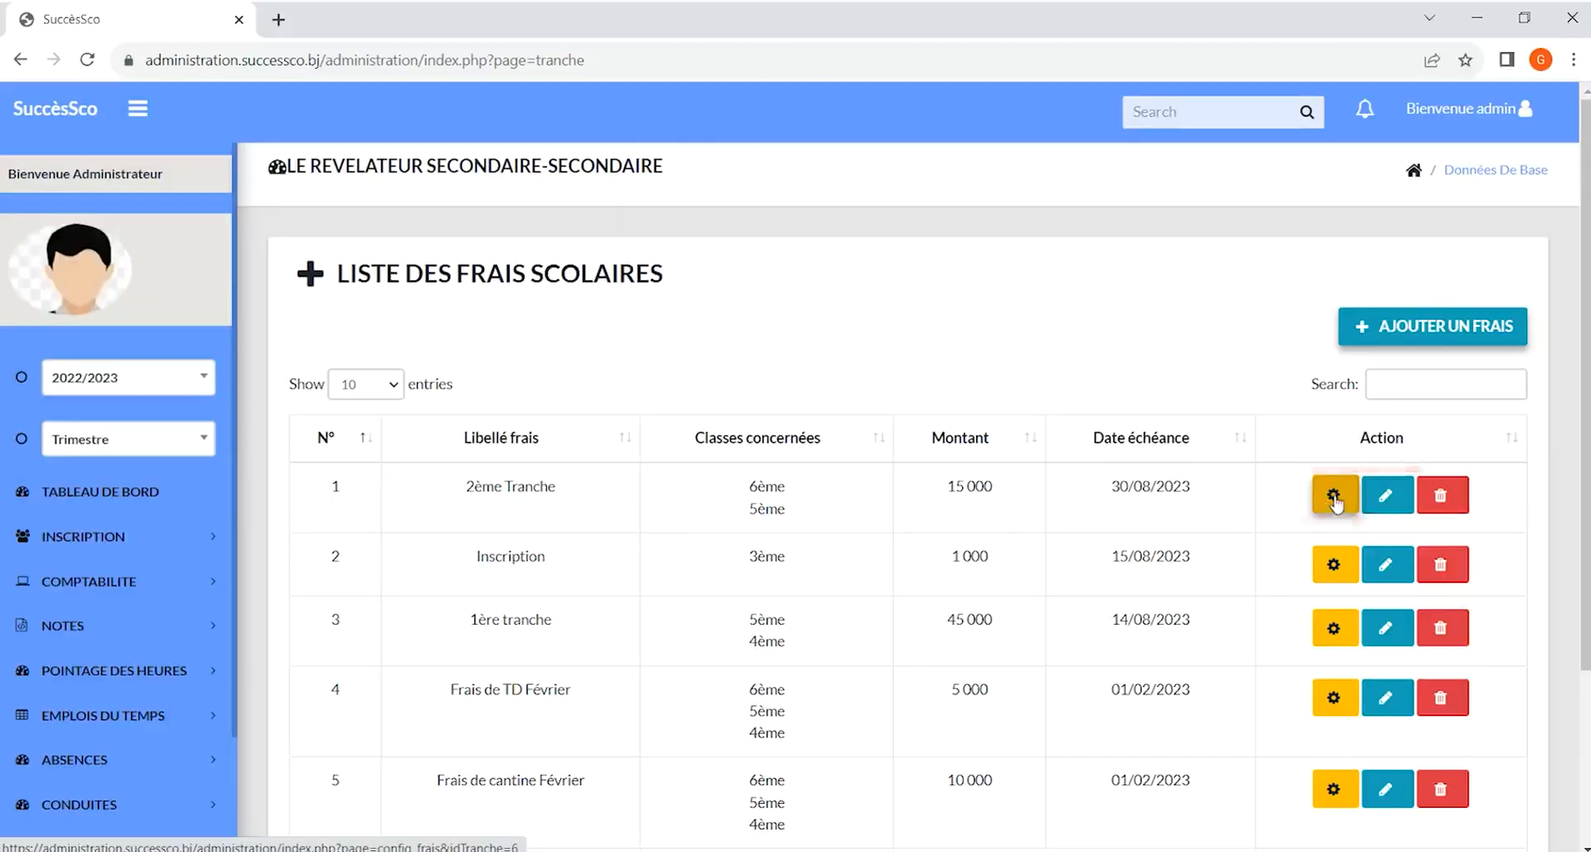
# Open the class configuration of the 2ème Tranche fee and save it with 6ème selected
pyautogui.click(1328, 497)
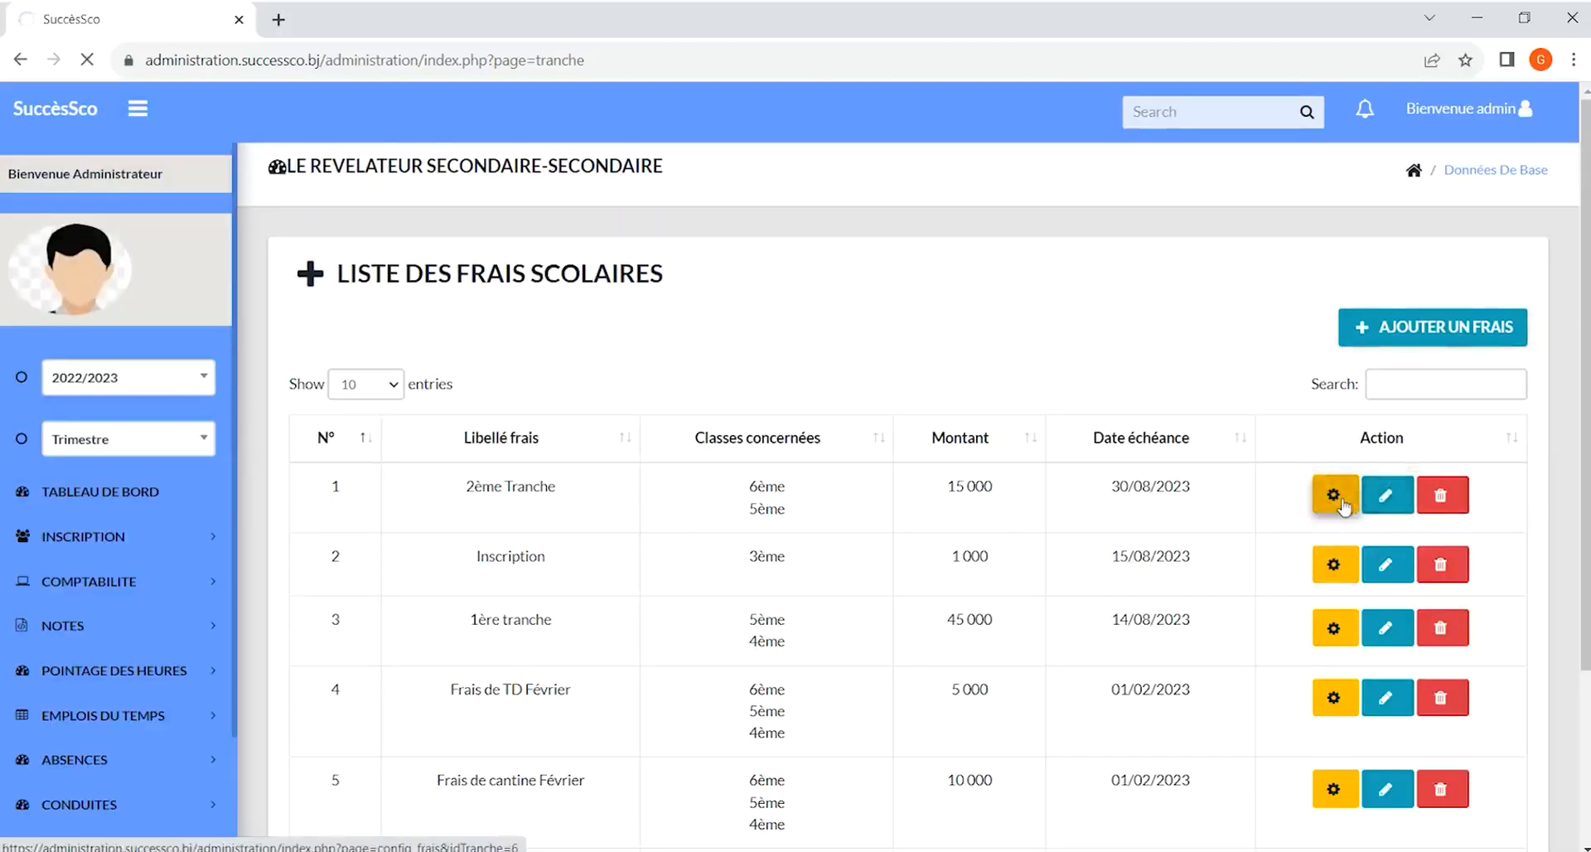
pyautogui.click(876, 359)
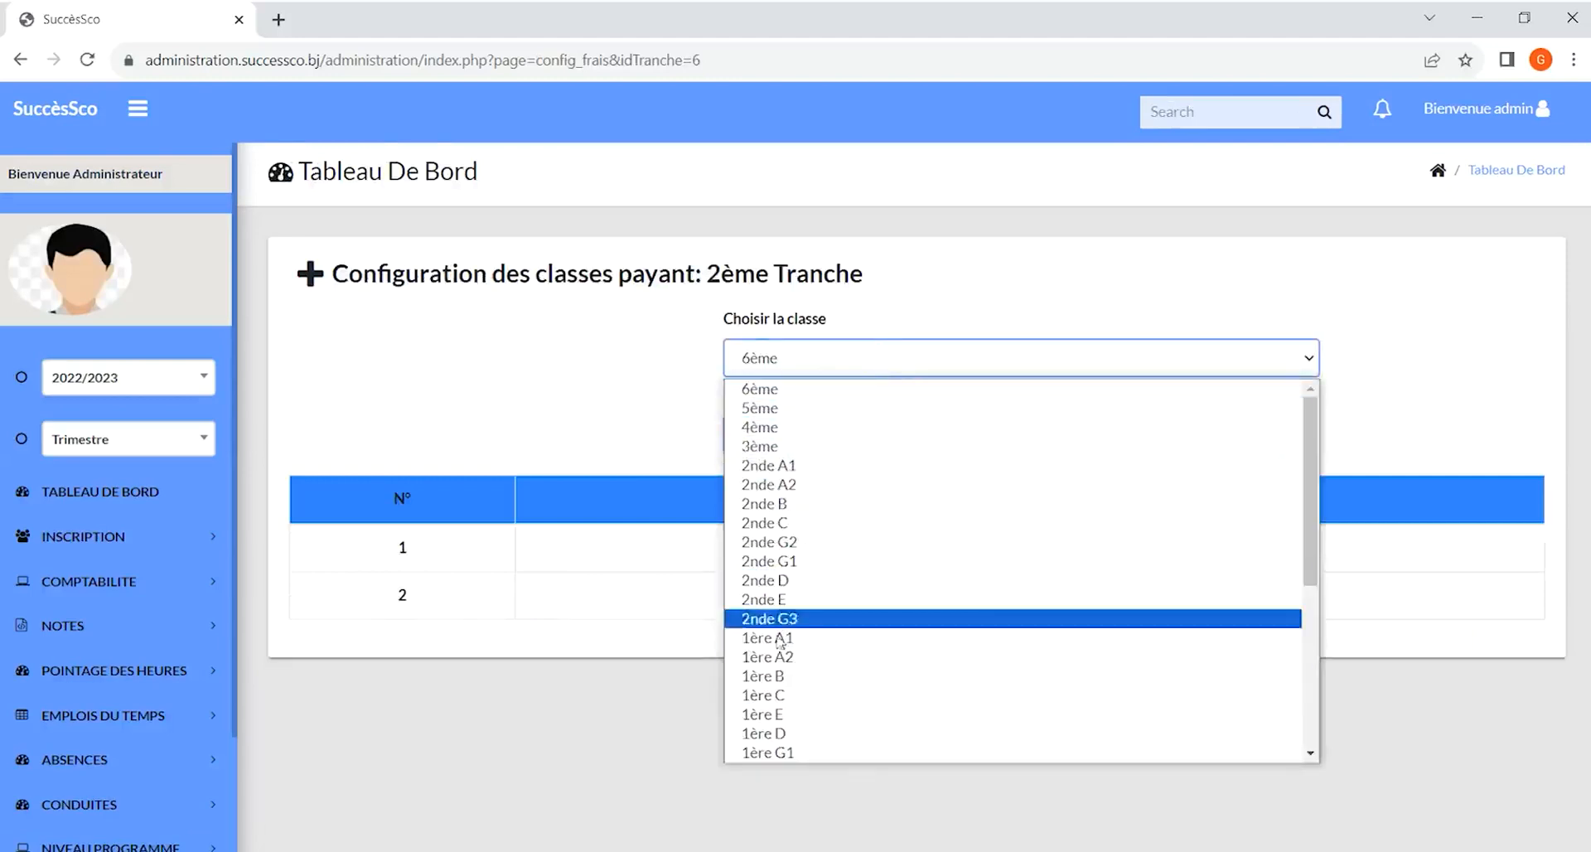
pyautogui.click(908, 362)
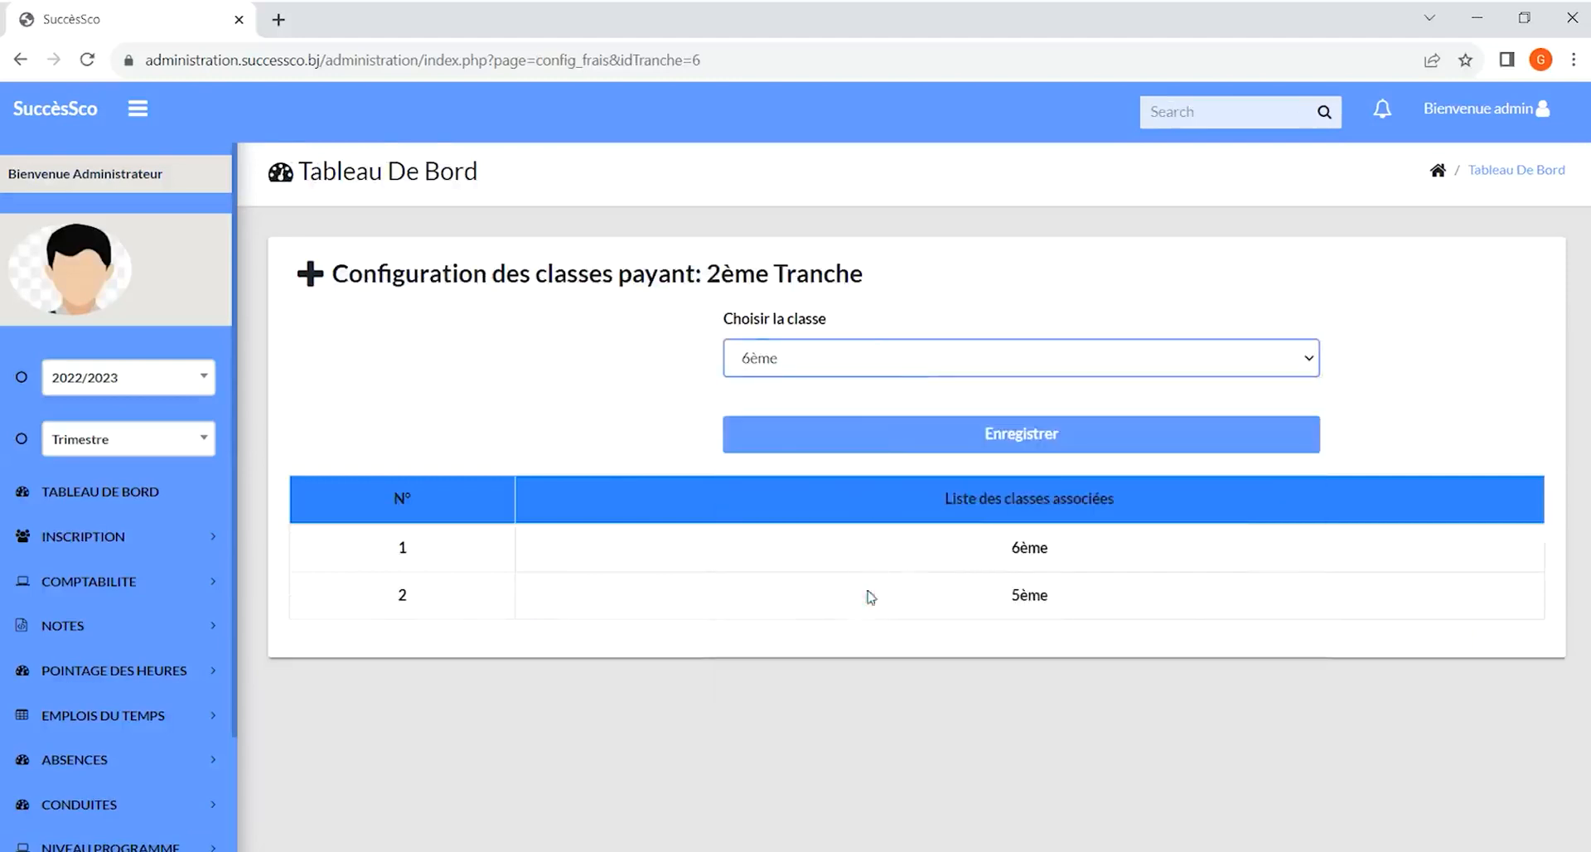
pyautogui.click(1062, 448)
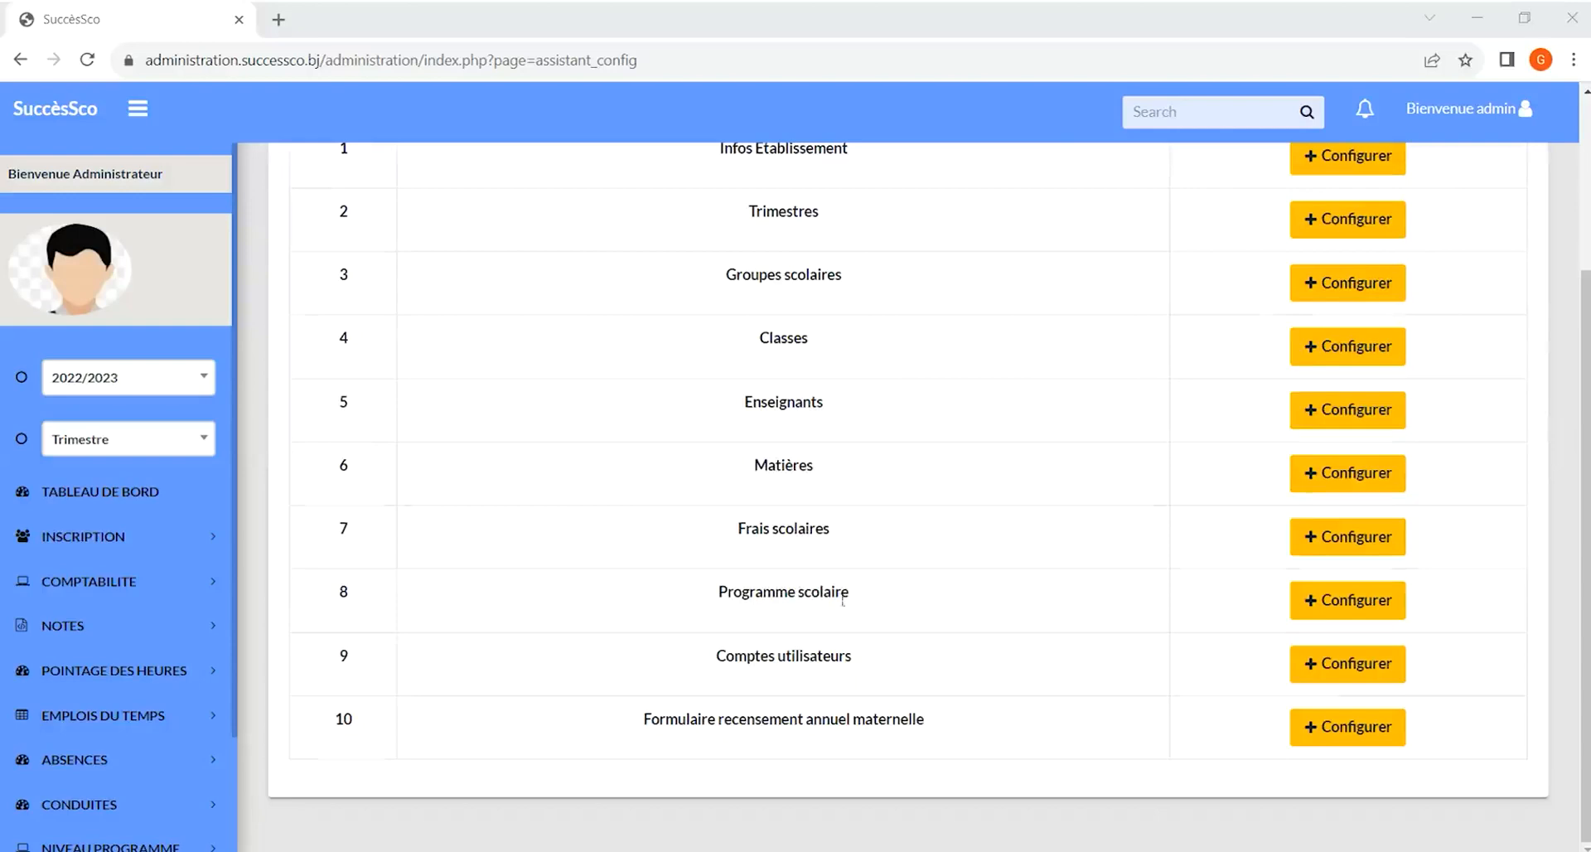
# Open the 6ème school programme and try saving a new MATHS entry for SEMAINE1 with empty learning unit and progression
pyautogui.click(1357, 605)
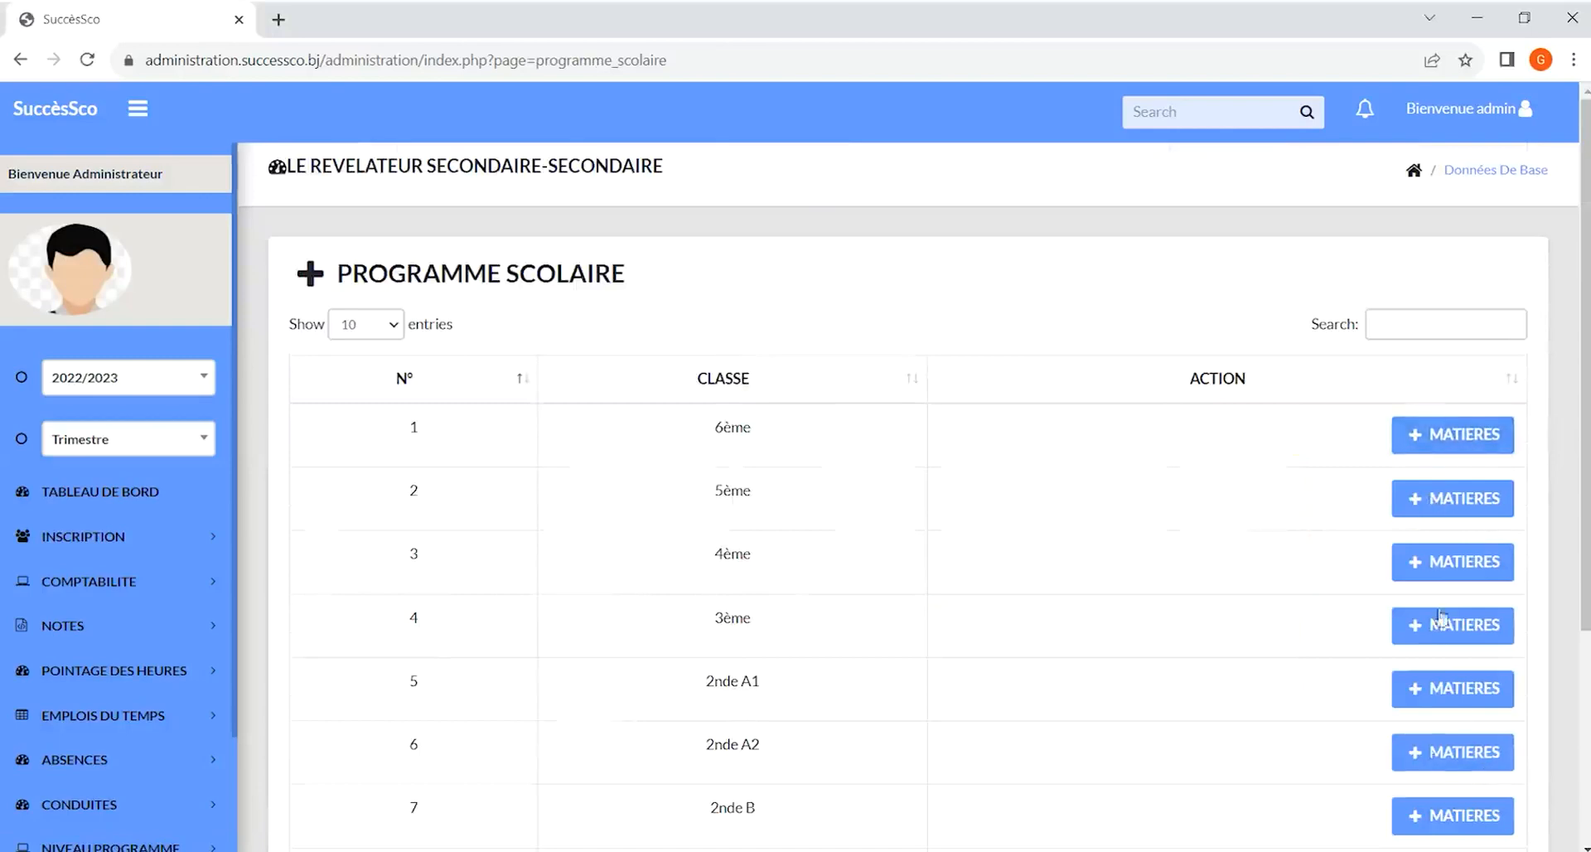
pyautogui.click(1446, 434)
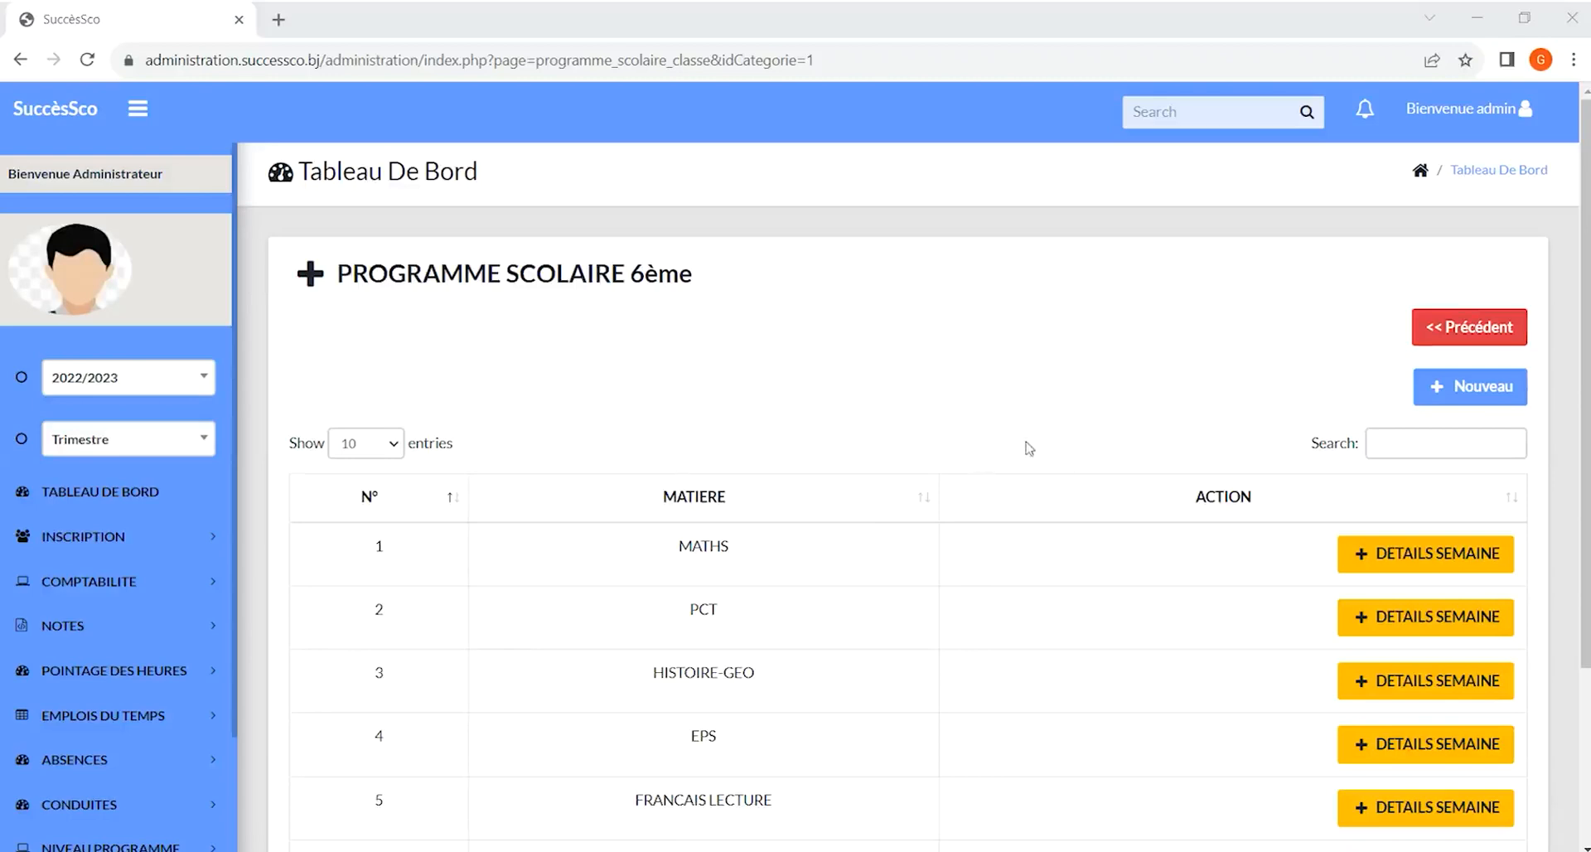
pyautogui.click(1481, 394)
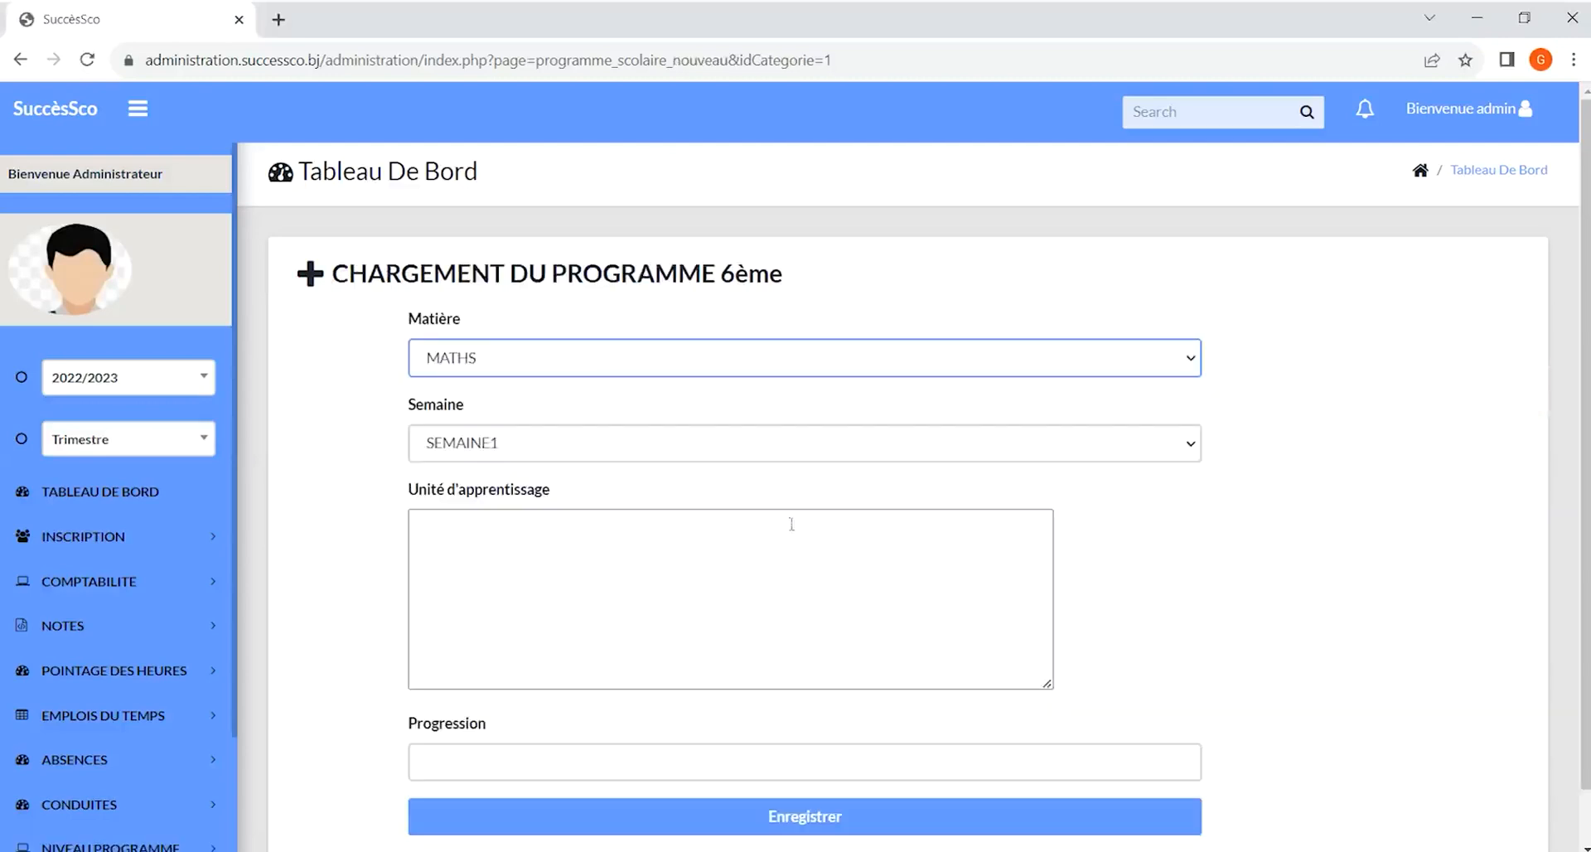
pyautogui.click(547, 443)
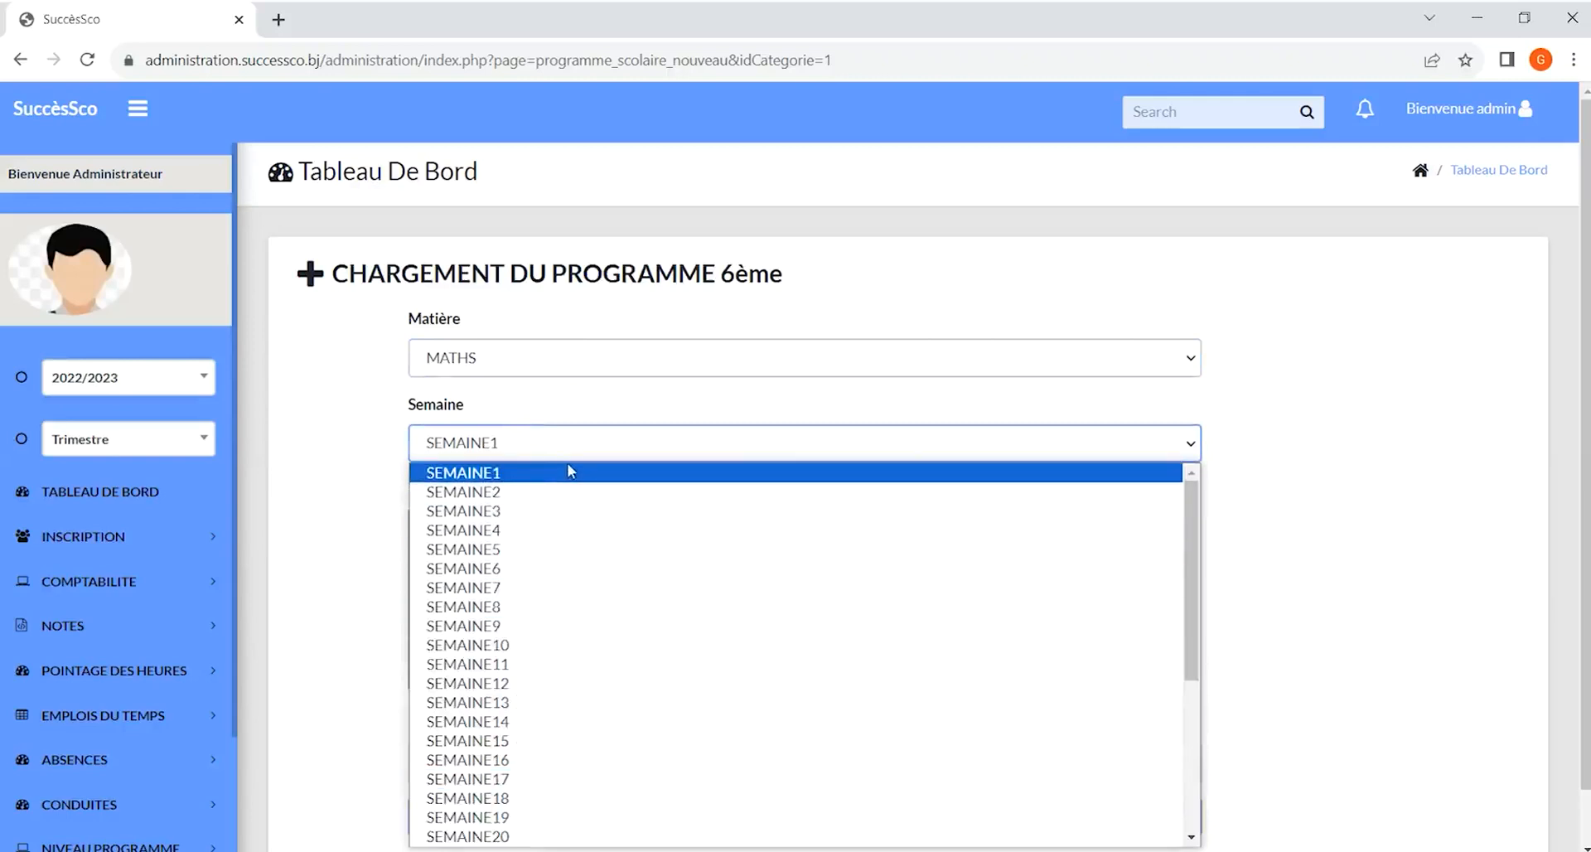
pyautogui.click(567, 471)
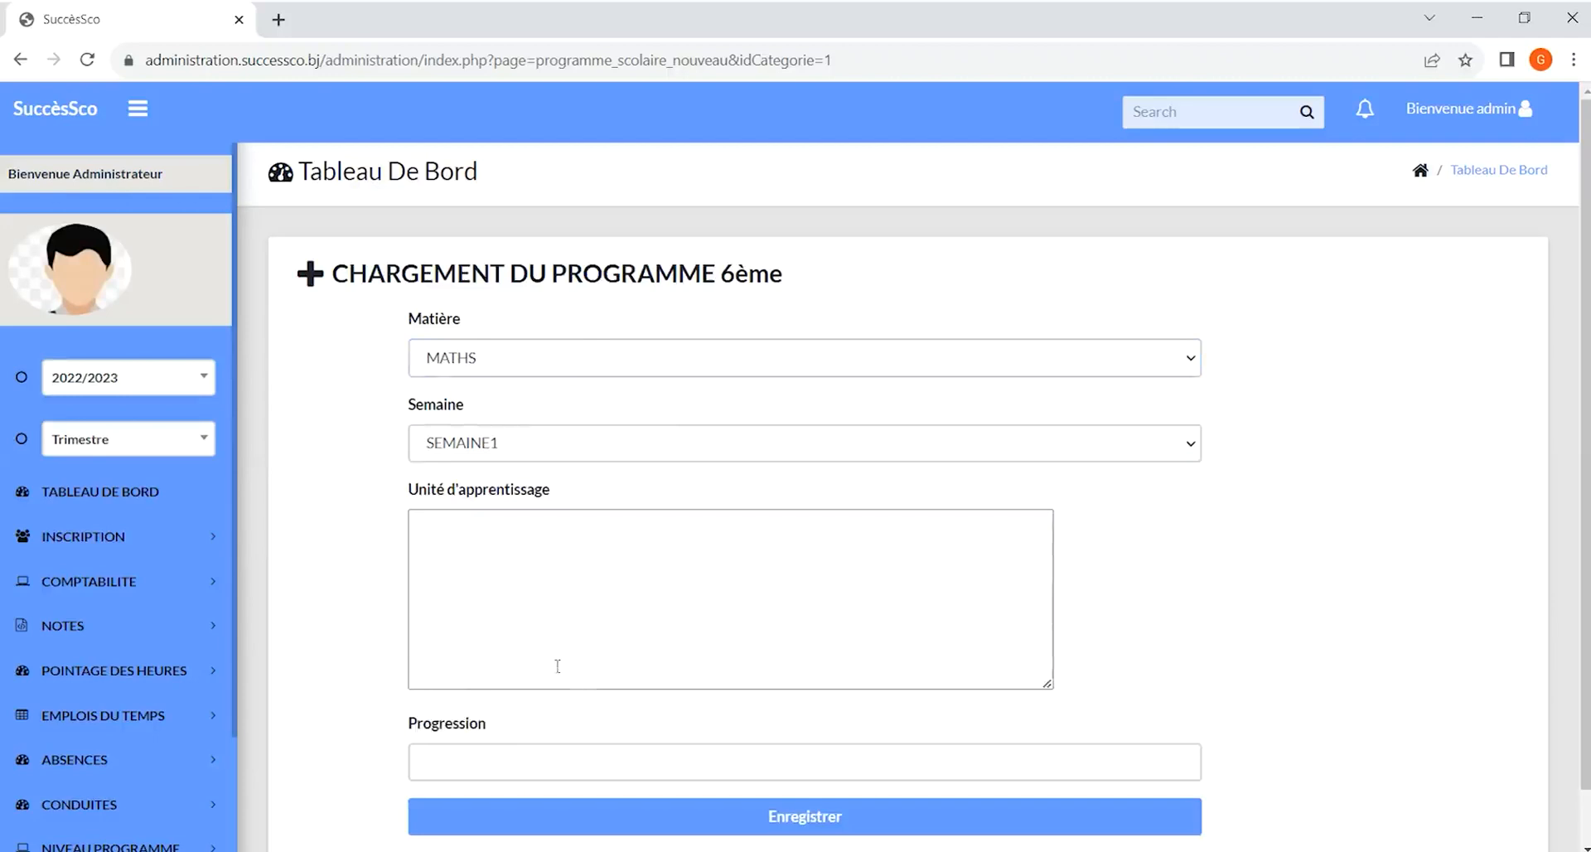
pyautogui.click(495, 761)
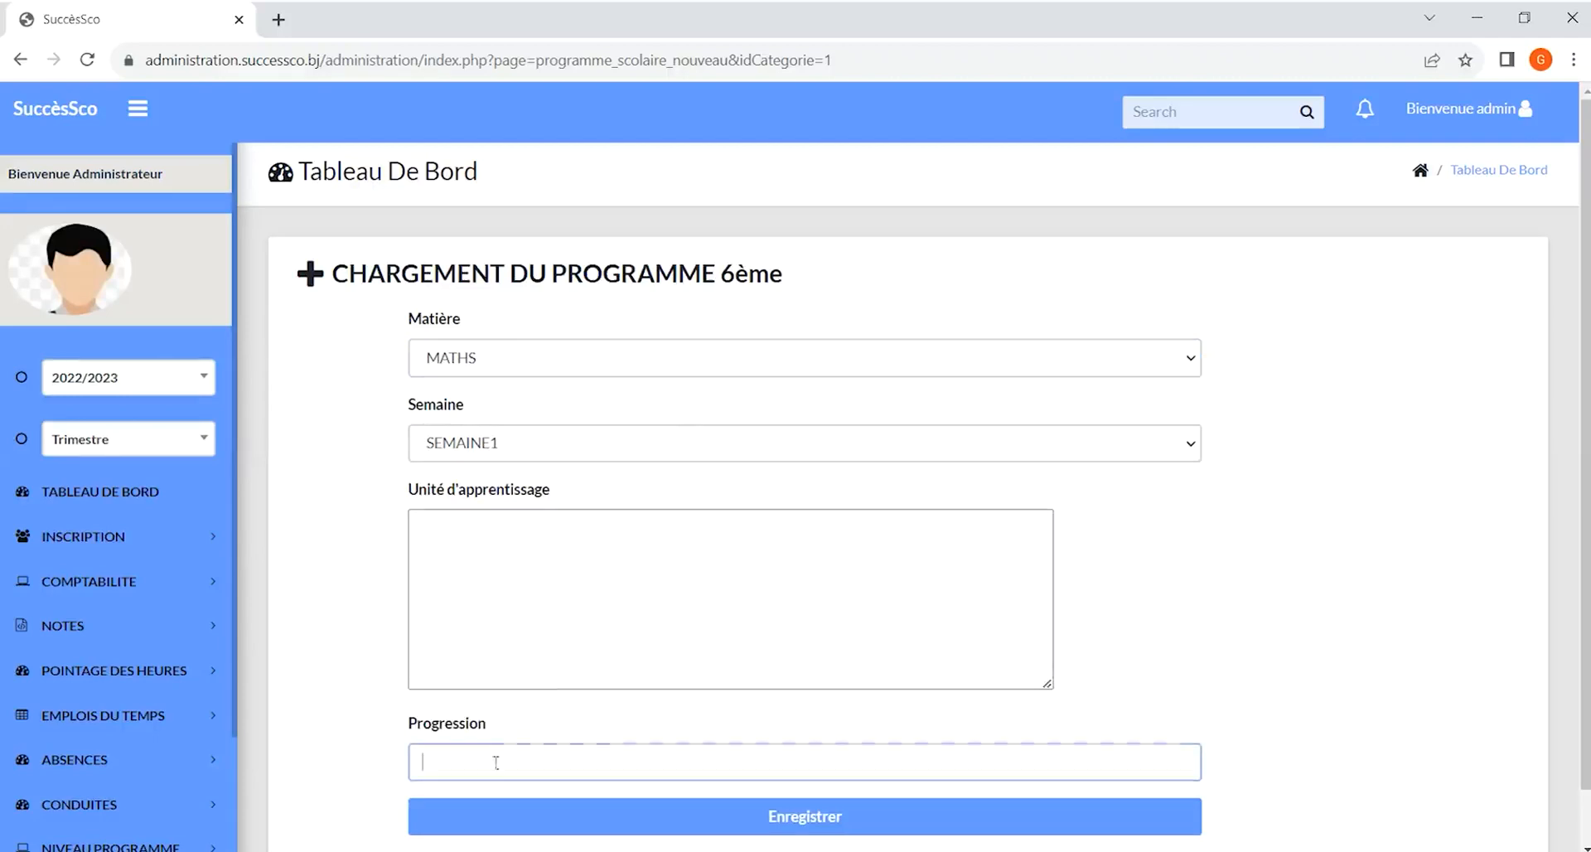
pyautogui.click(597, 832)
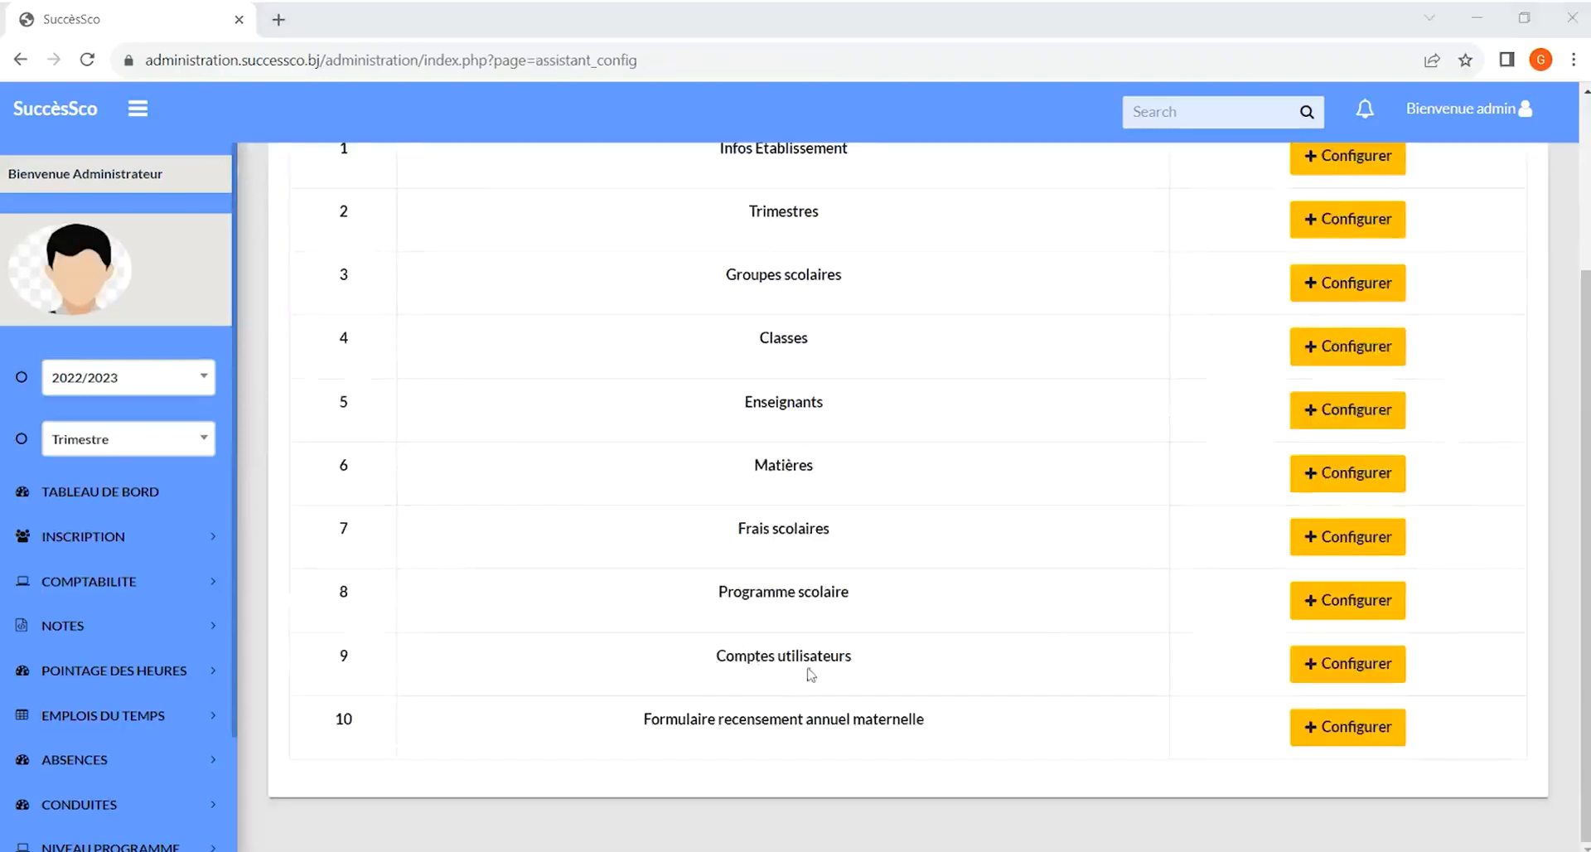
# Open Comptes utilisateurs and try submitting the user creation dialog with empty name, first name, phone and login
pyautogui.click(1337, 668)
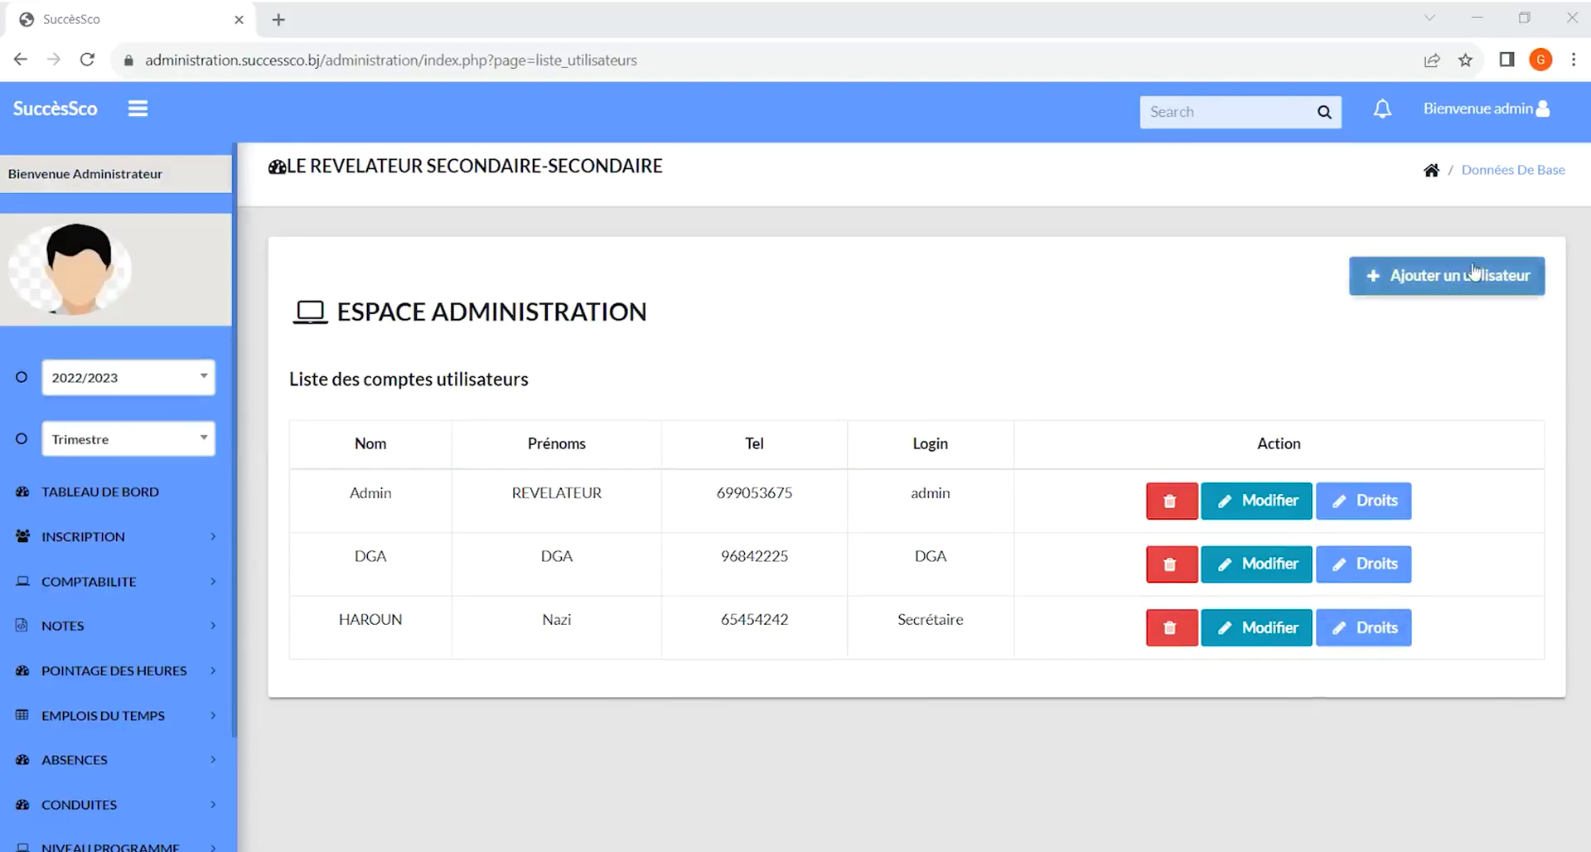
pyautogui.click(1471, 276)
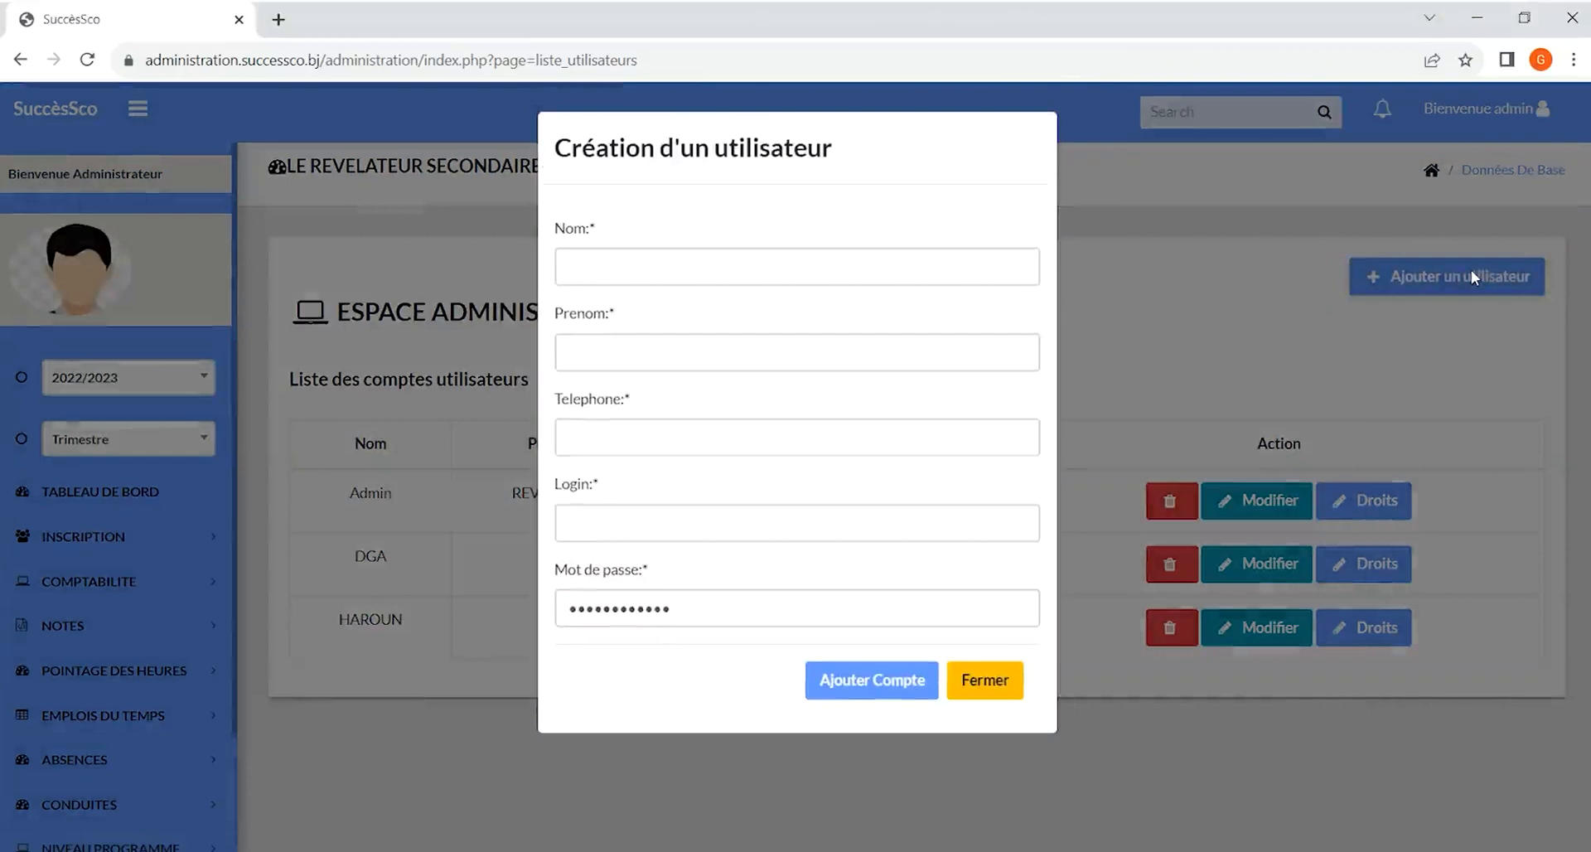
pyautogui.click(653, 273)
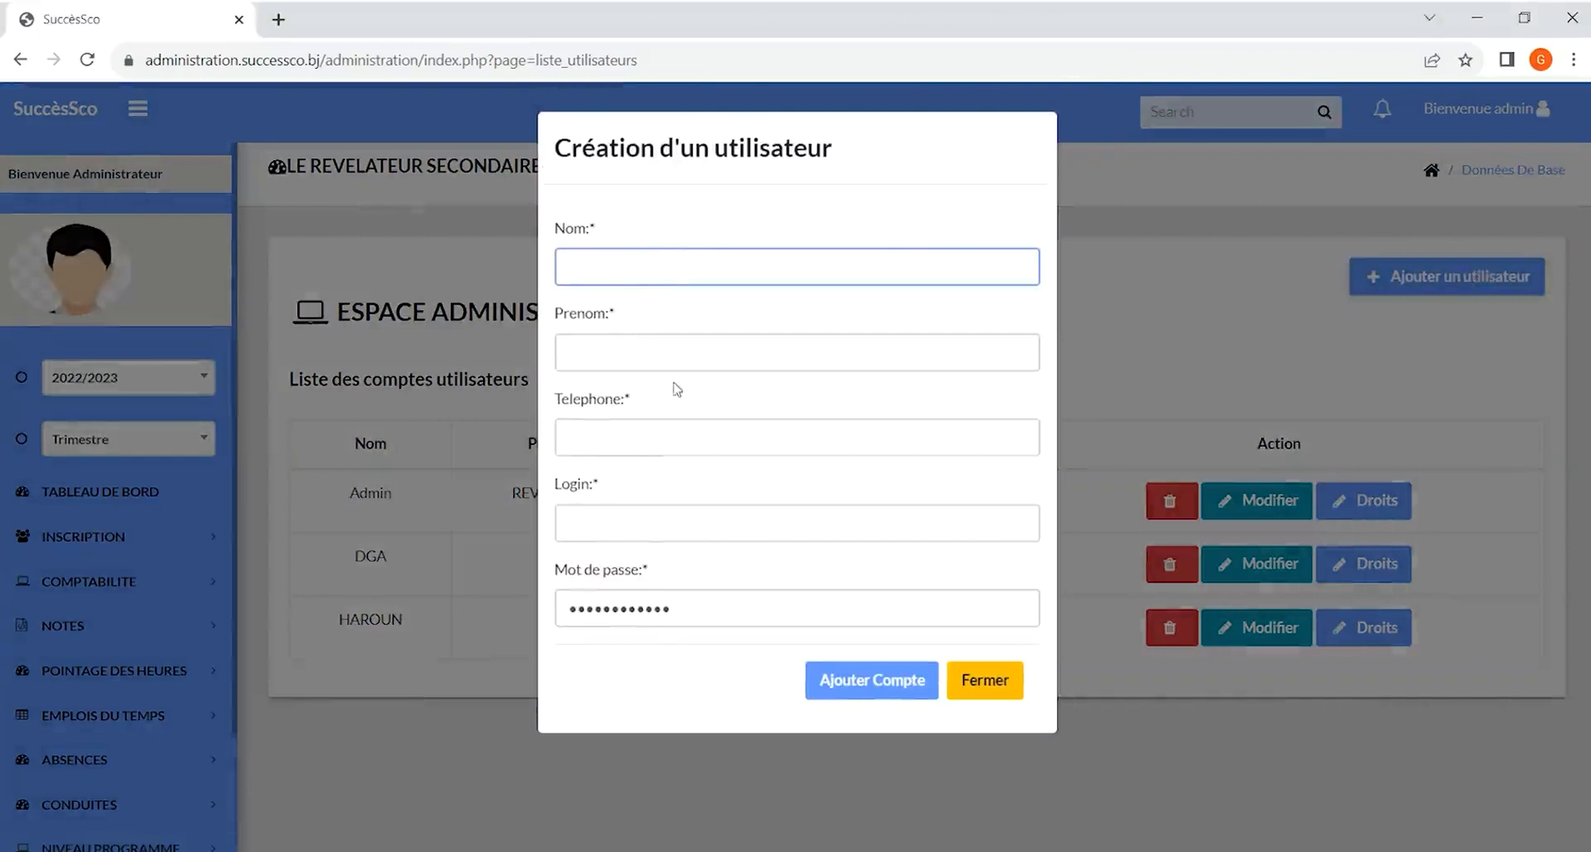
pyautogui.press('Tab')
pyautogui.click(675, 431)
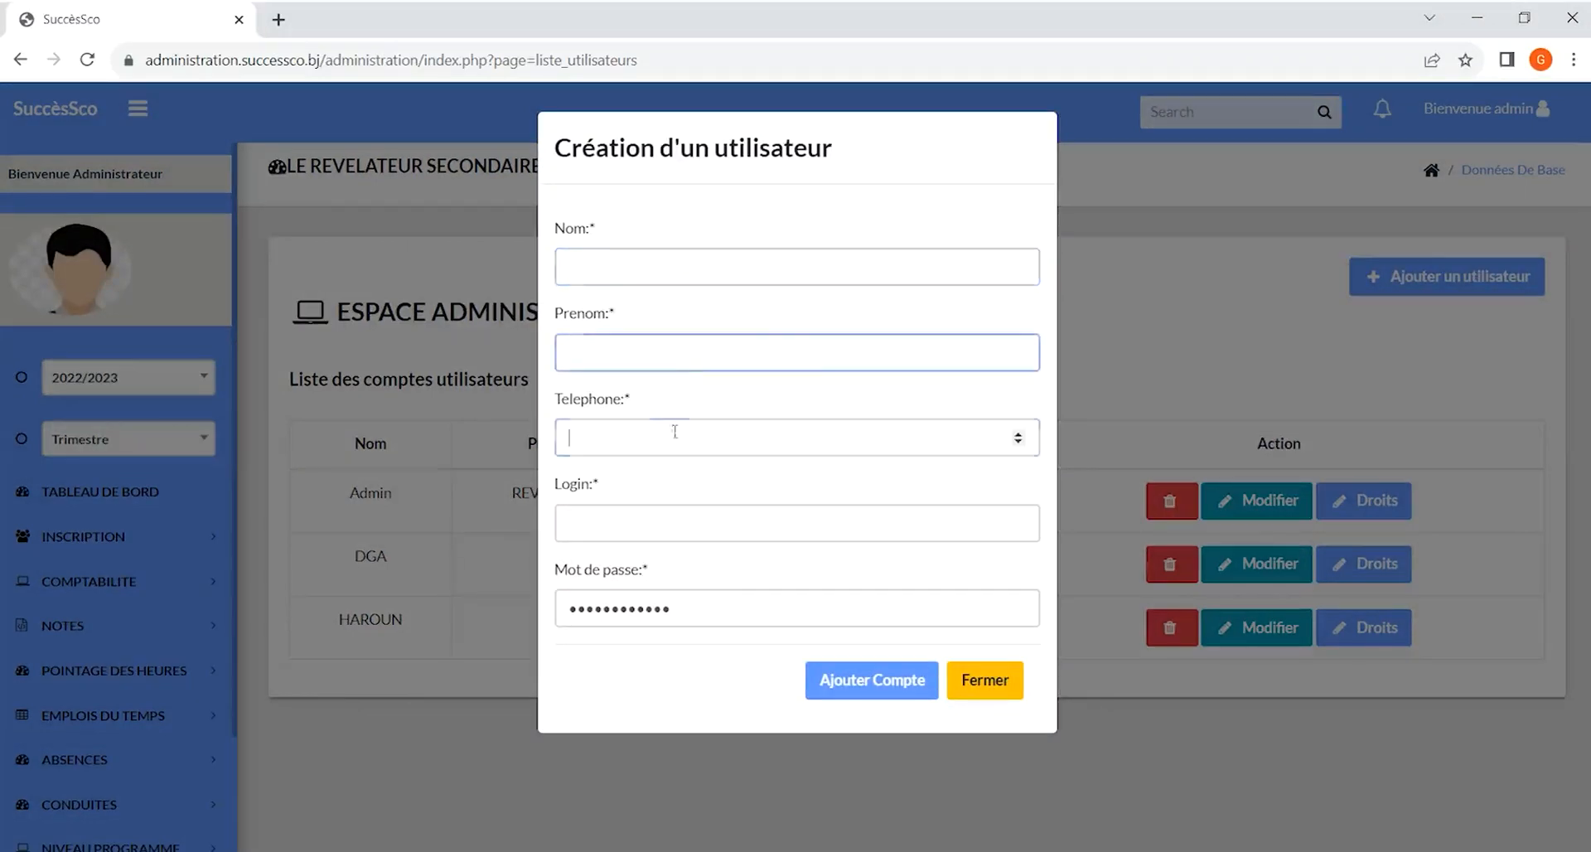
pyautogui.click(727, 531)
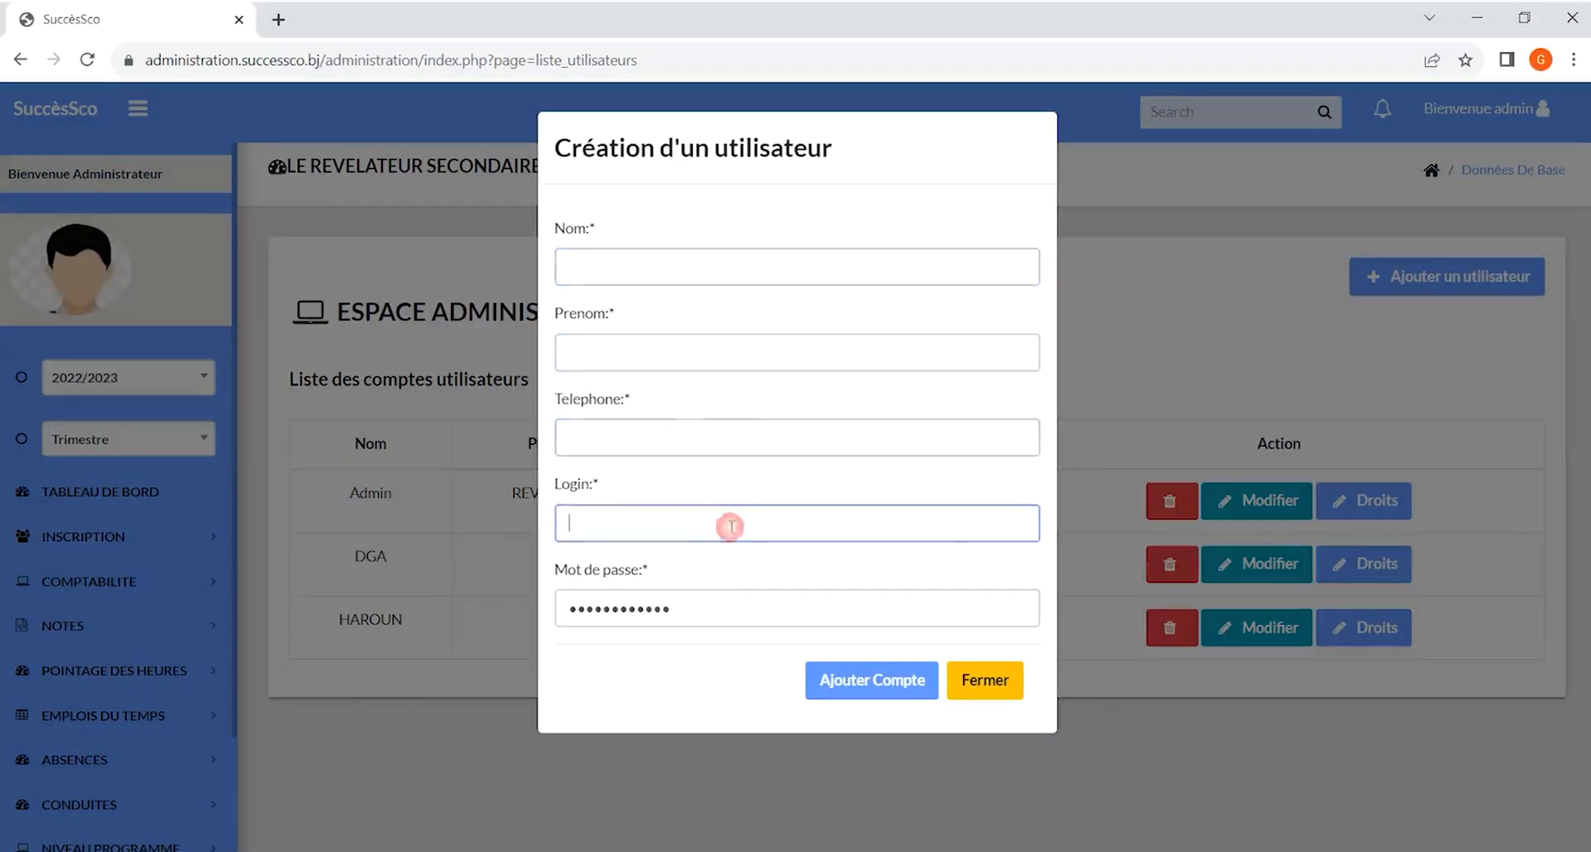
pyautogui.click(872, 680)
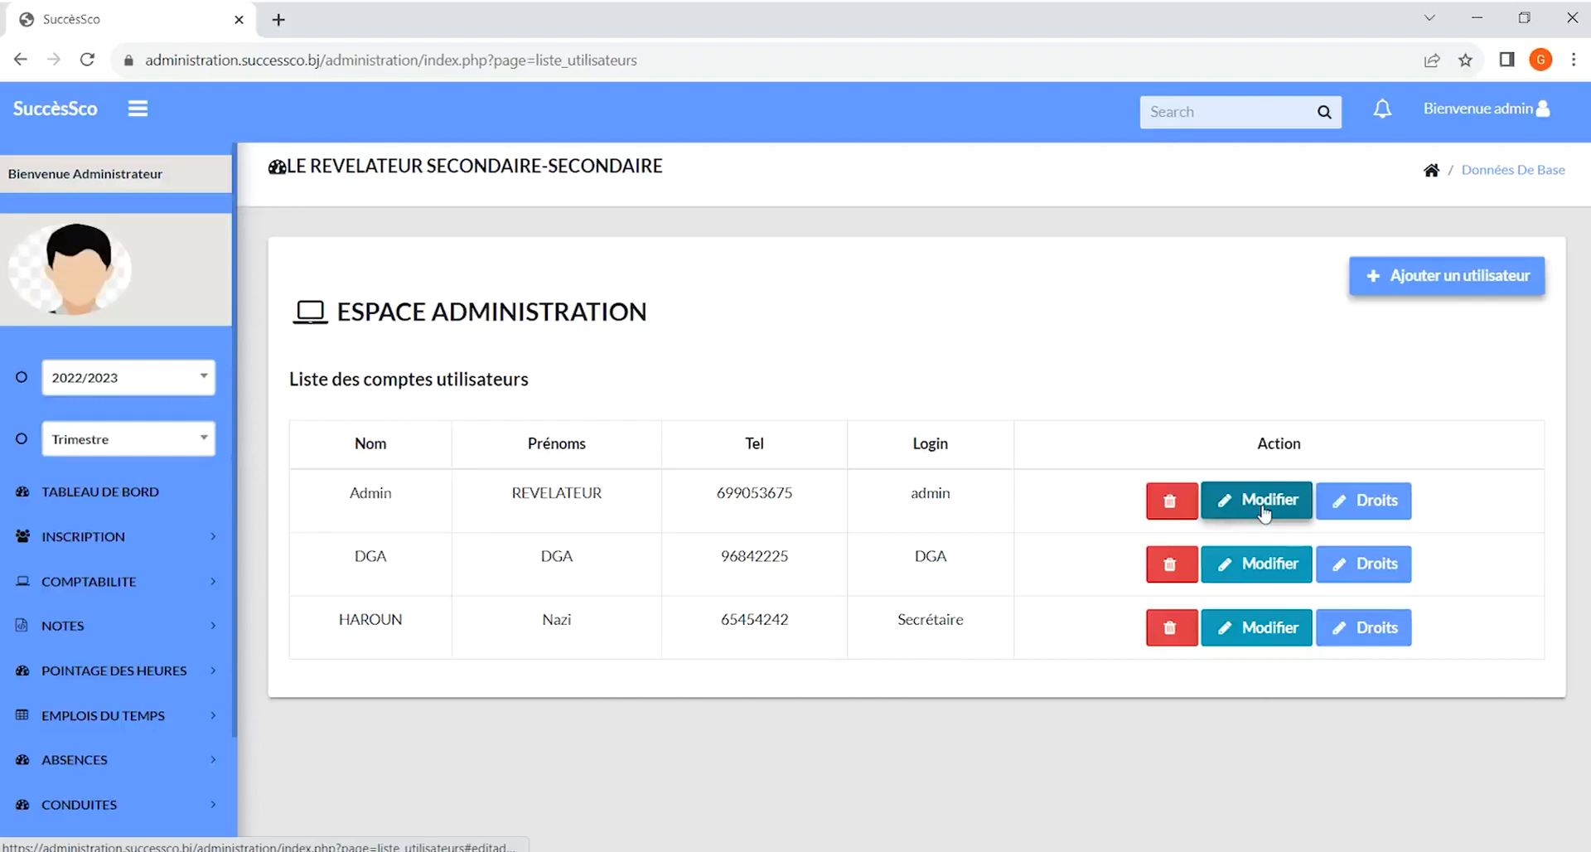
# Inspect the admin account's profile update dialog and its list of page access rights
pyautogui.click(1264, 507)
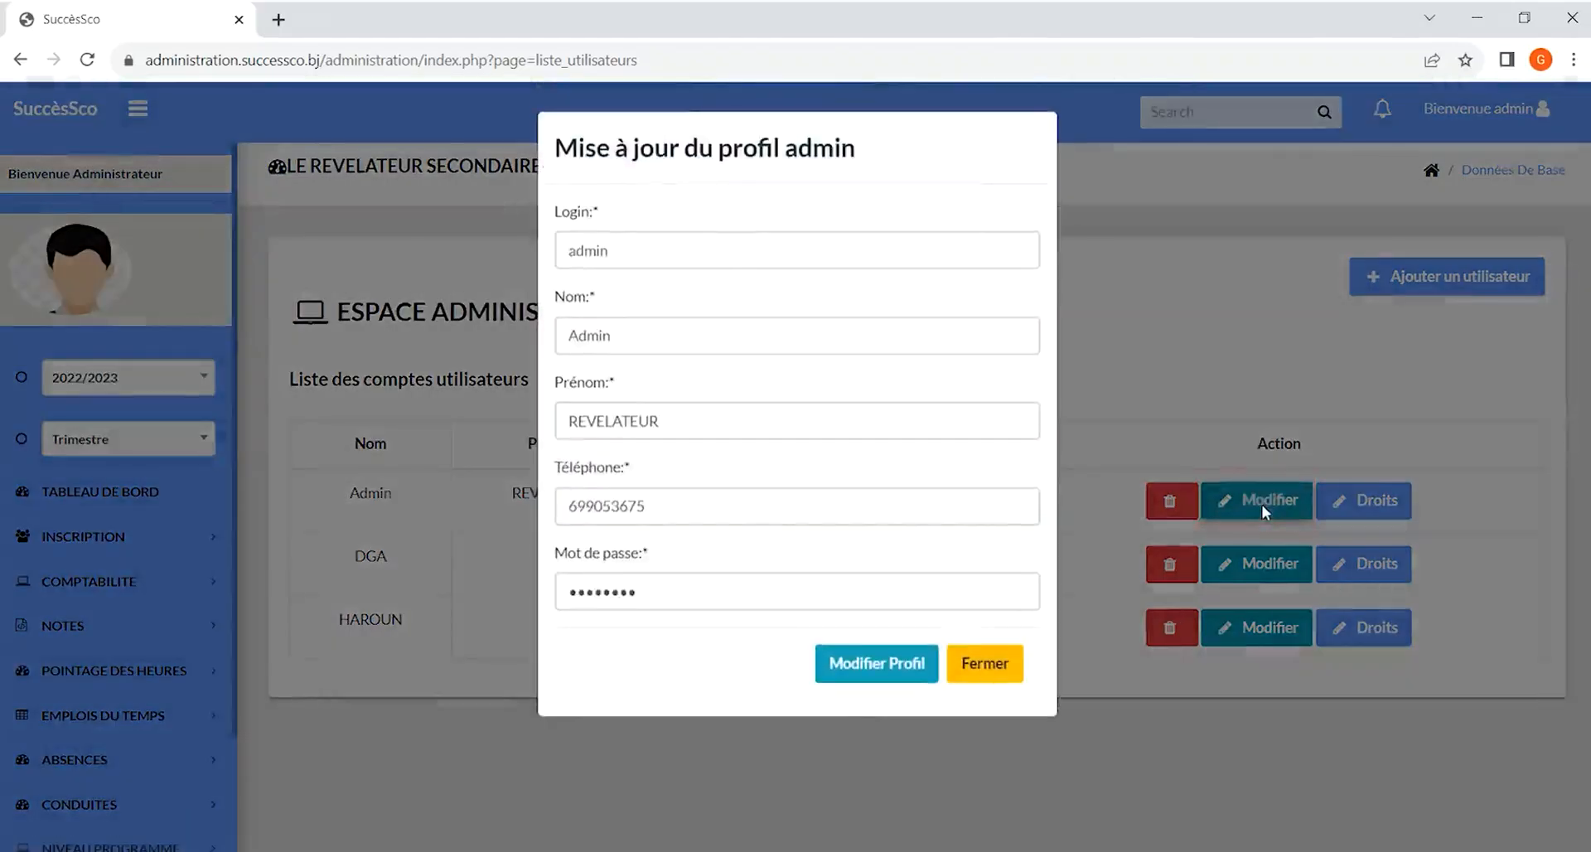
pyautogui.click(1265, 512)
pyautogui.click(1374, 507)
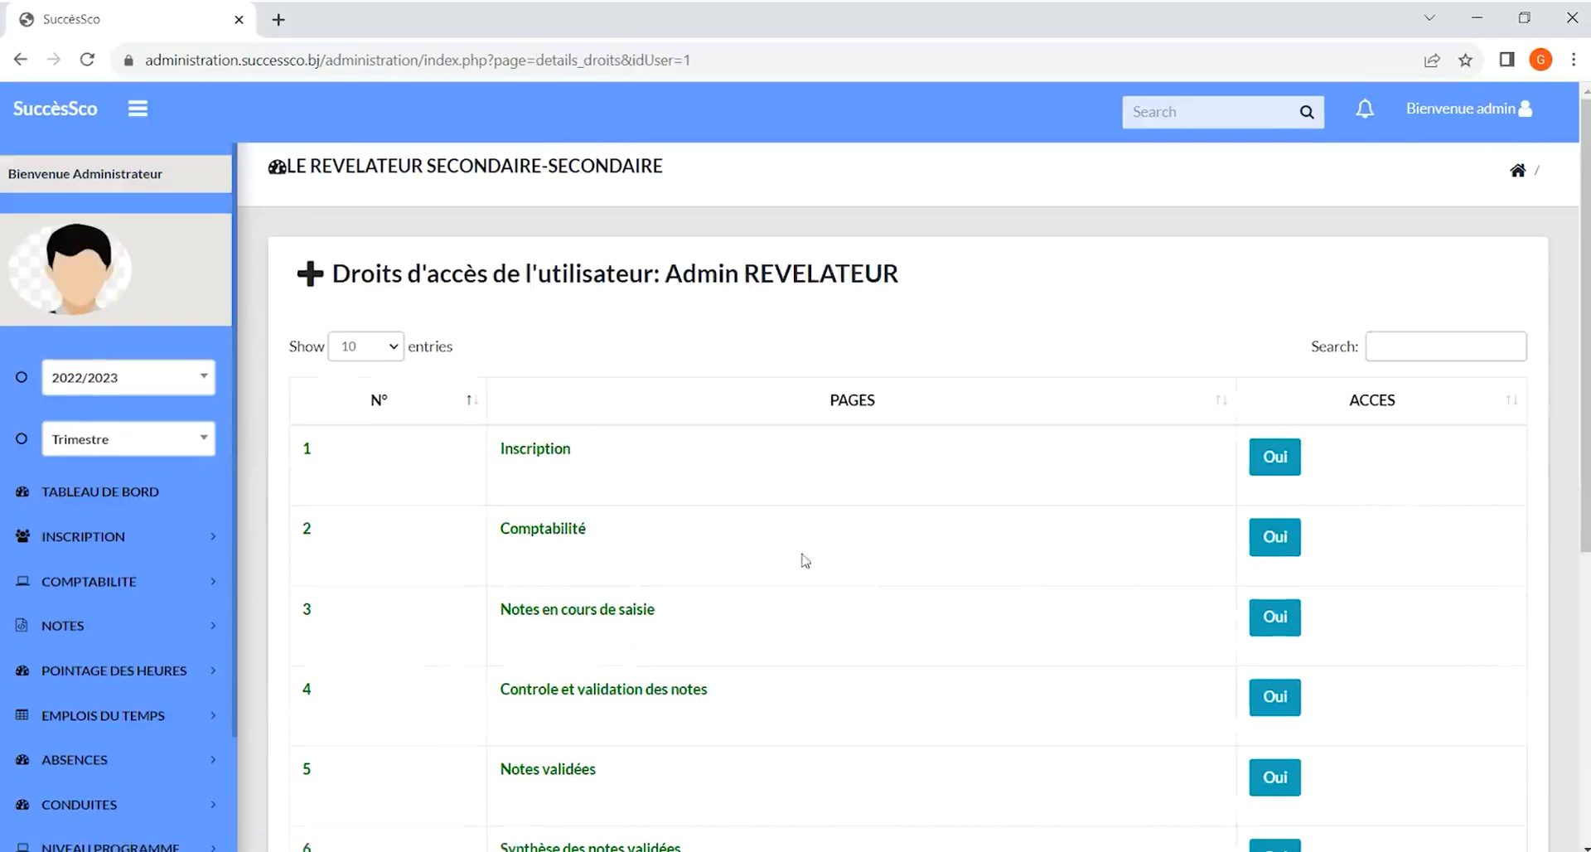
pyautogui.scroll(-5, 768, 547)
pyautogui.scroll(6, 768, 547)
pyautogui.scroll(-5, 769, 547)
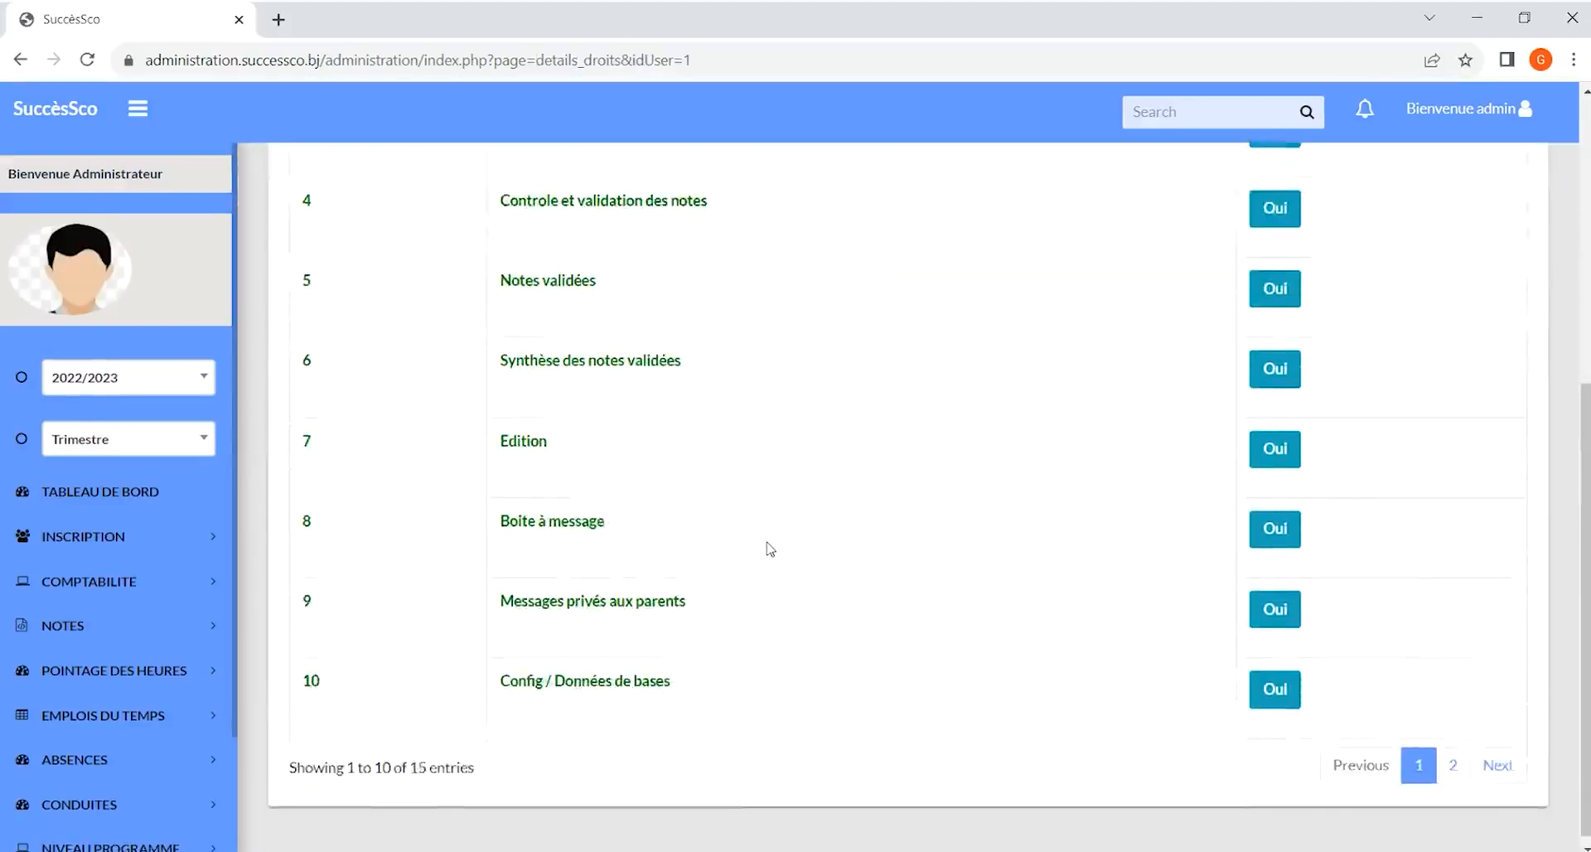
pyautogui.scroll(5, 768, 547)
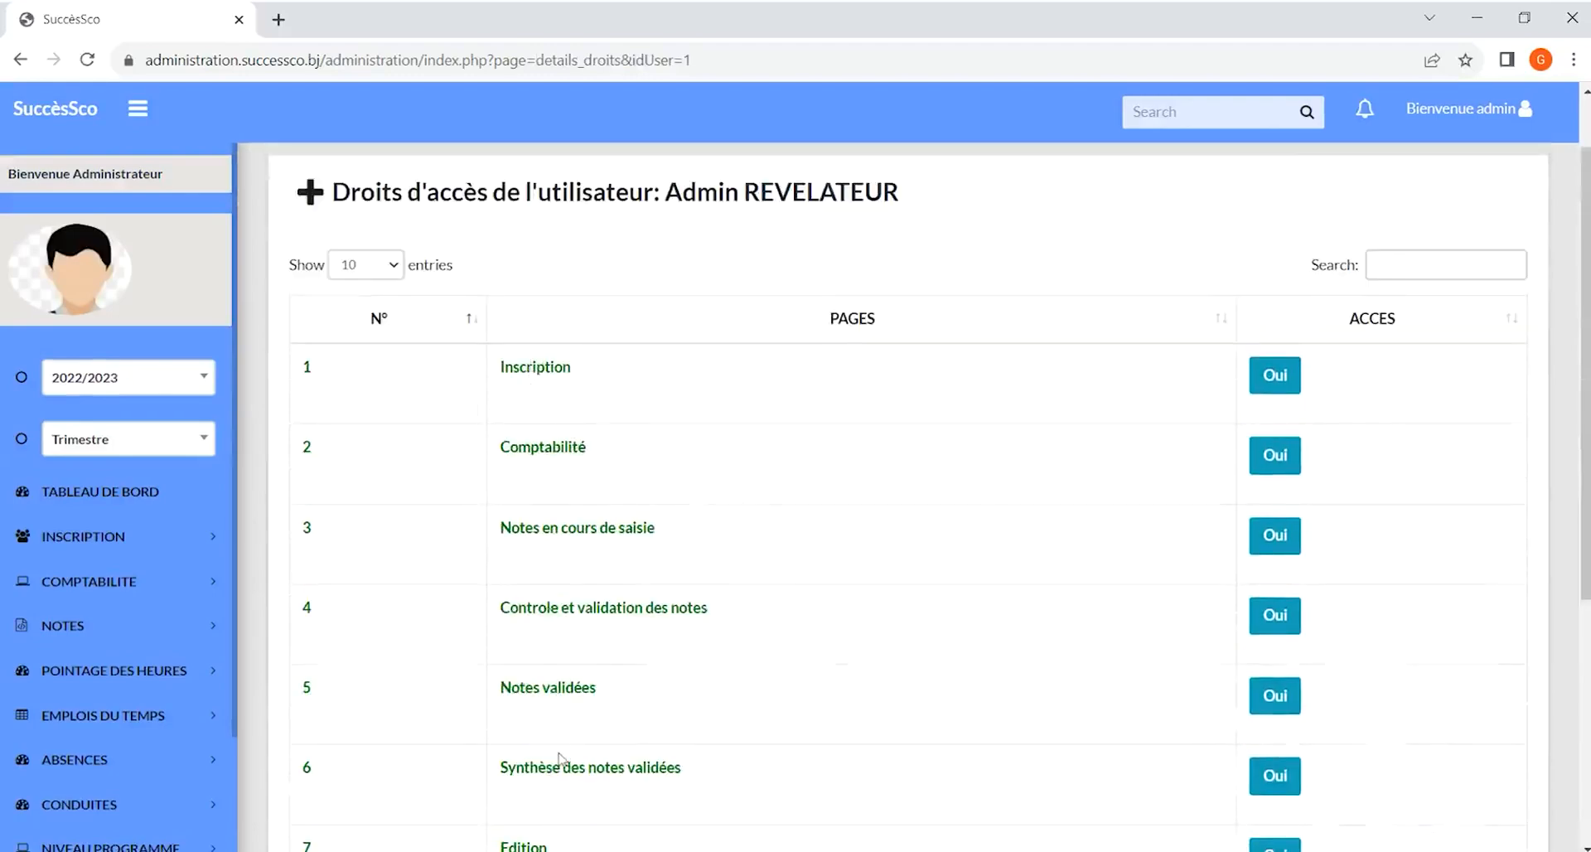